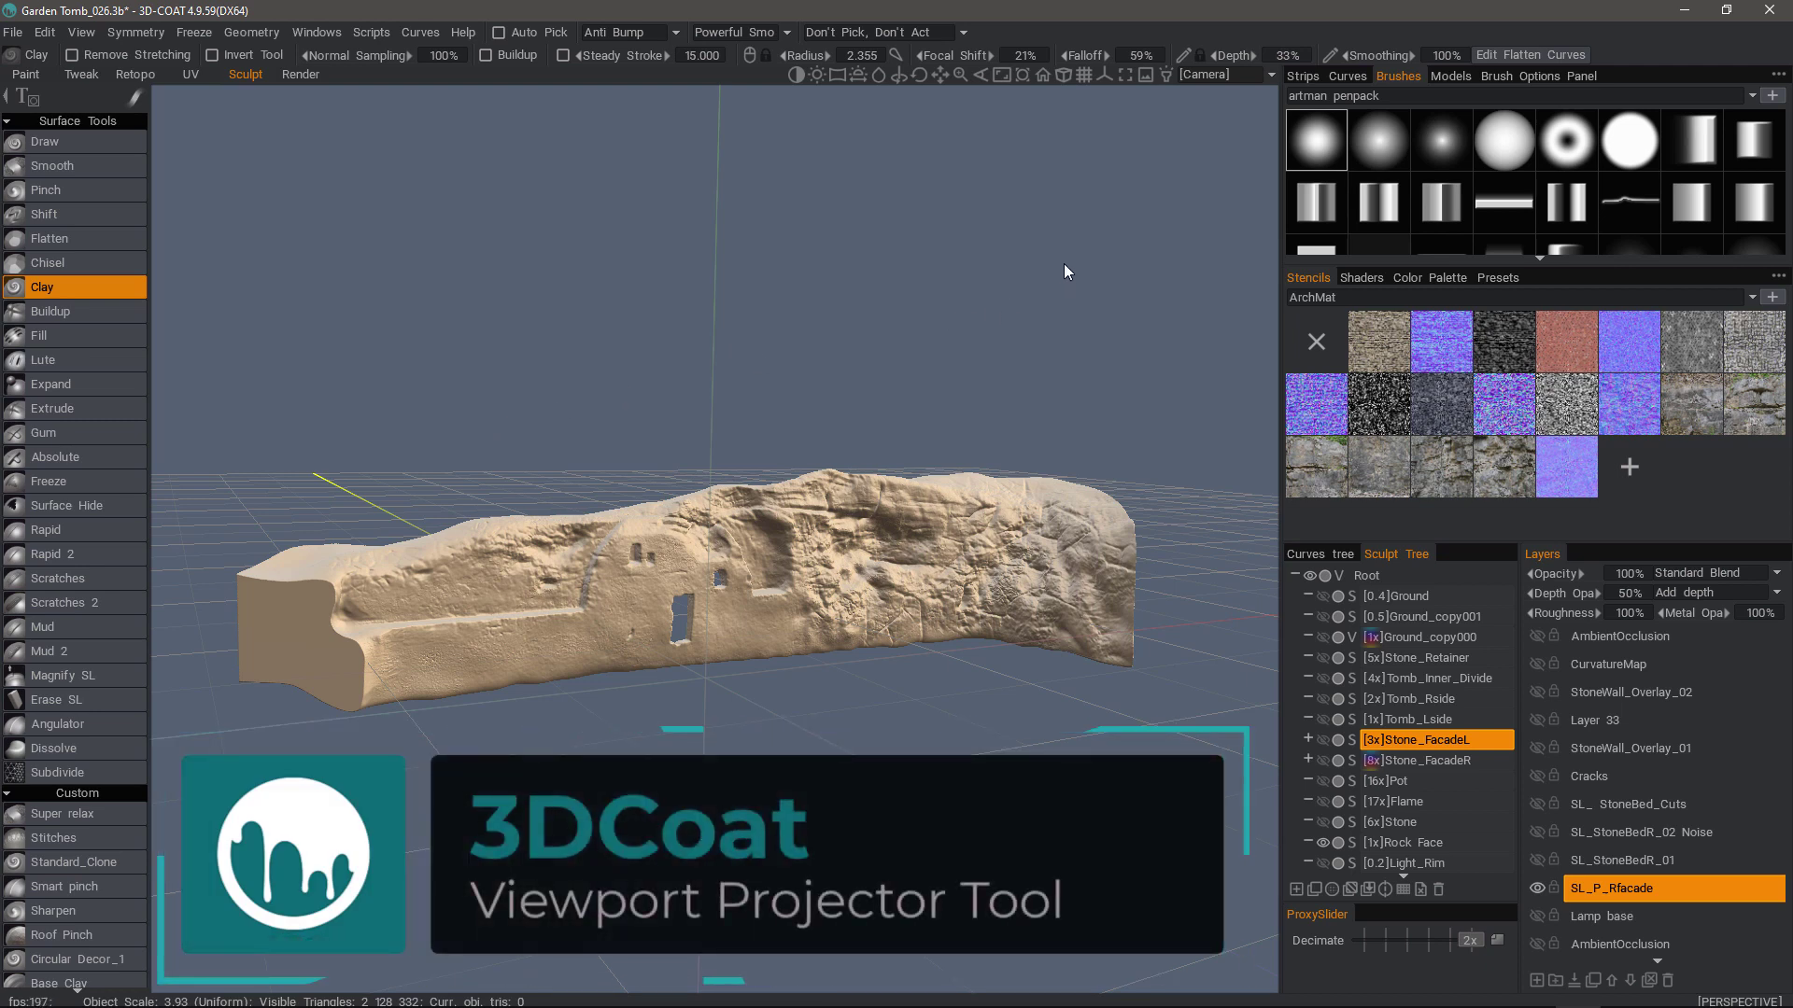
left_click(1167, 76)
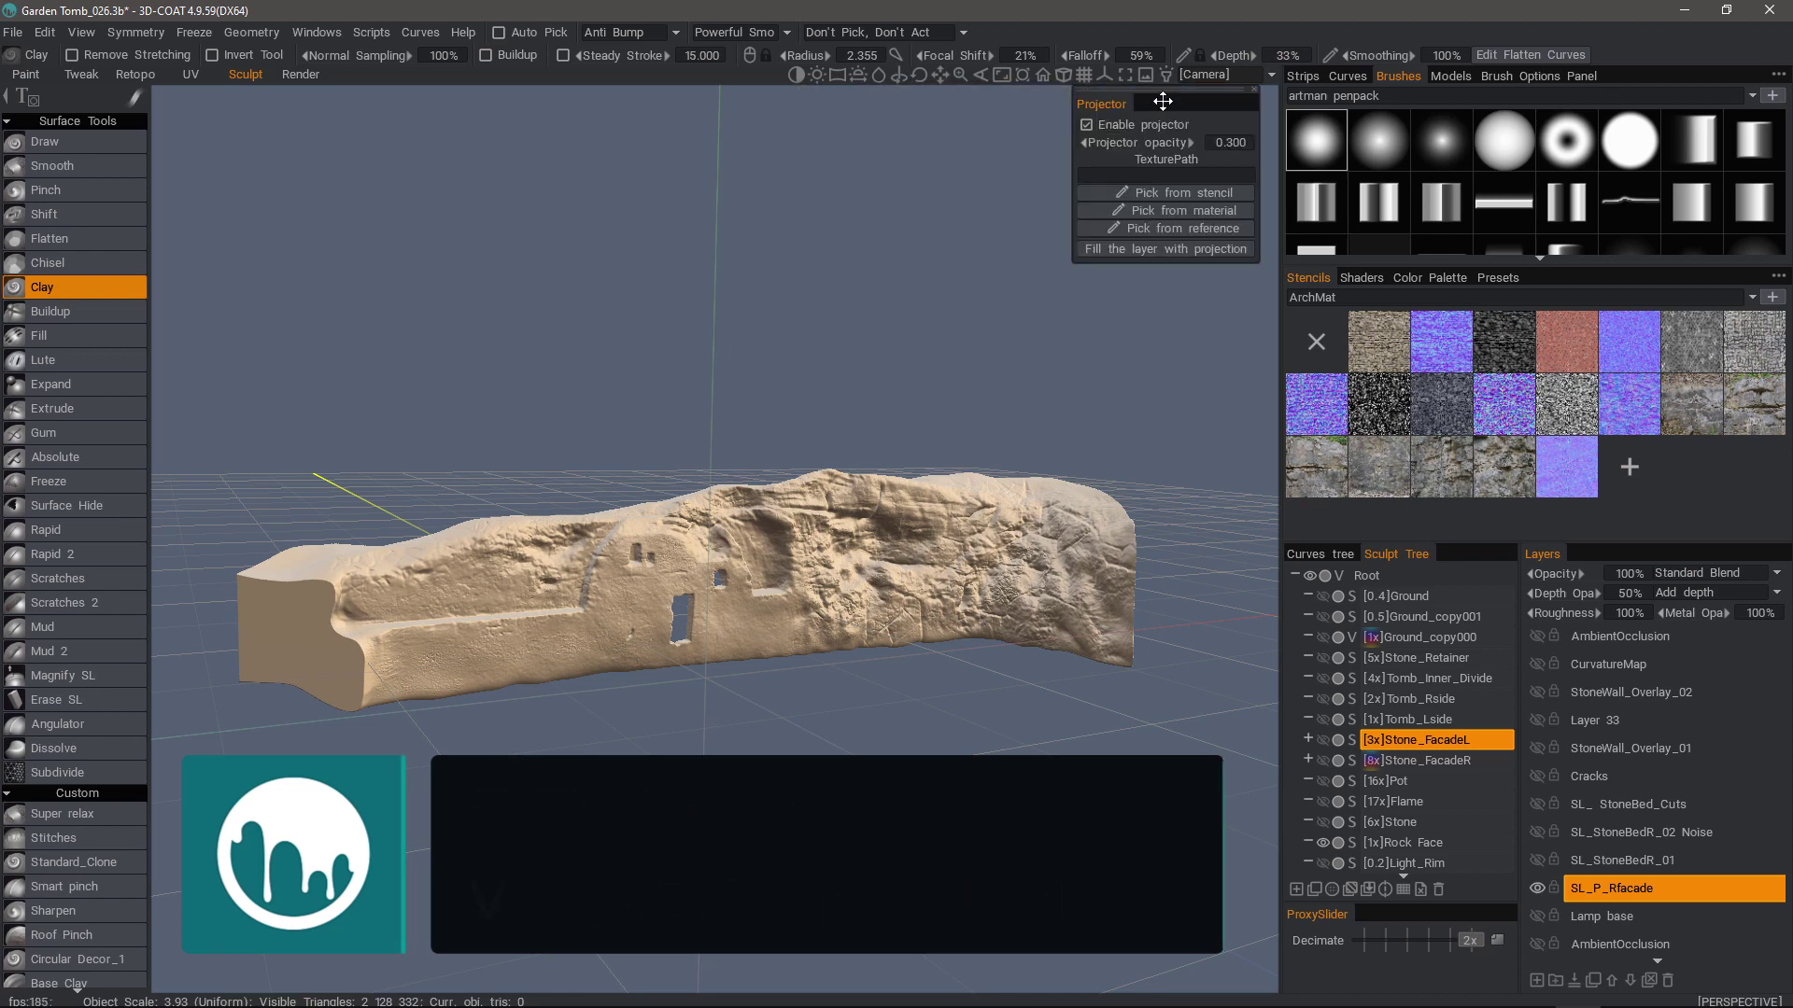
left_click_drag(1160, 103, 967, 216)
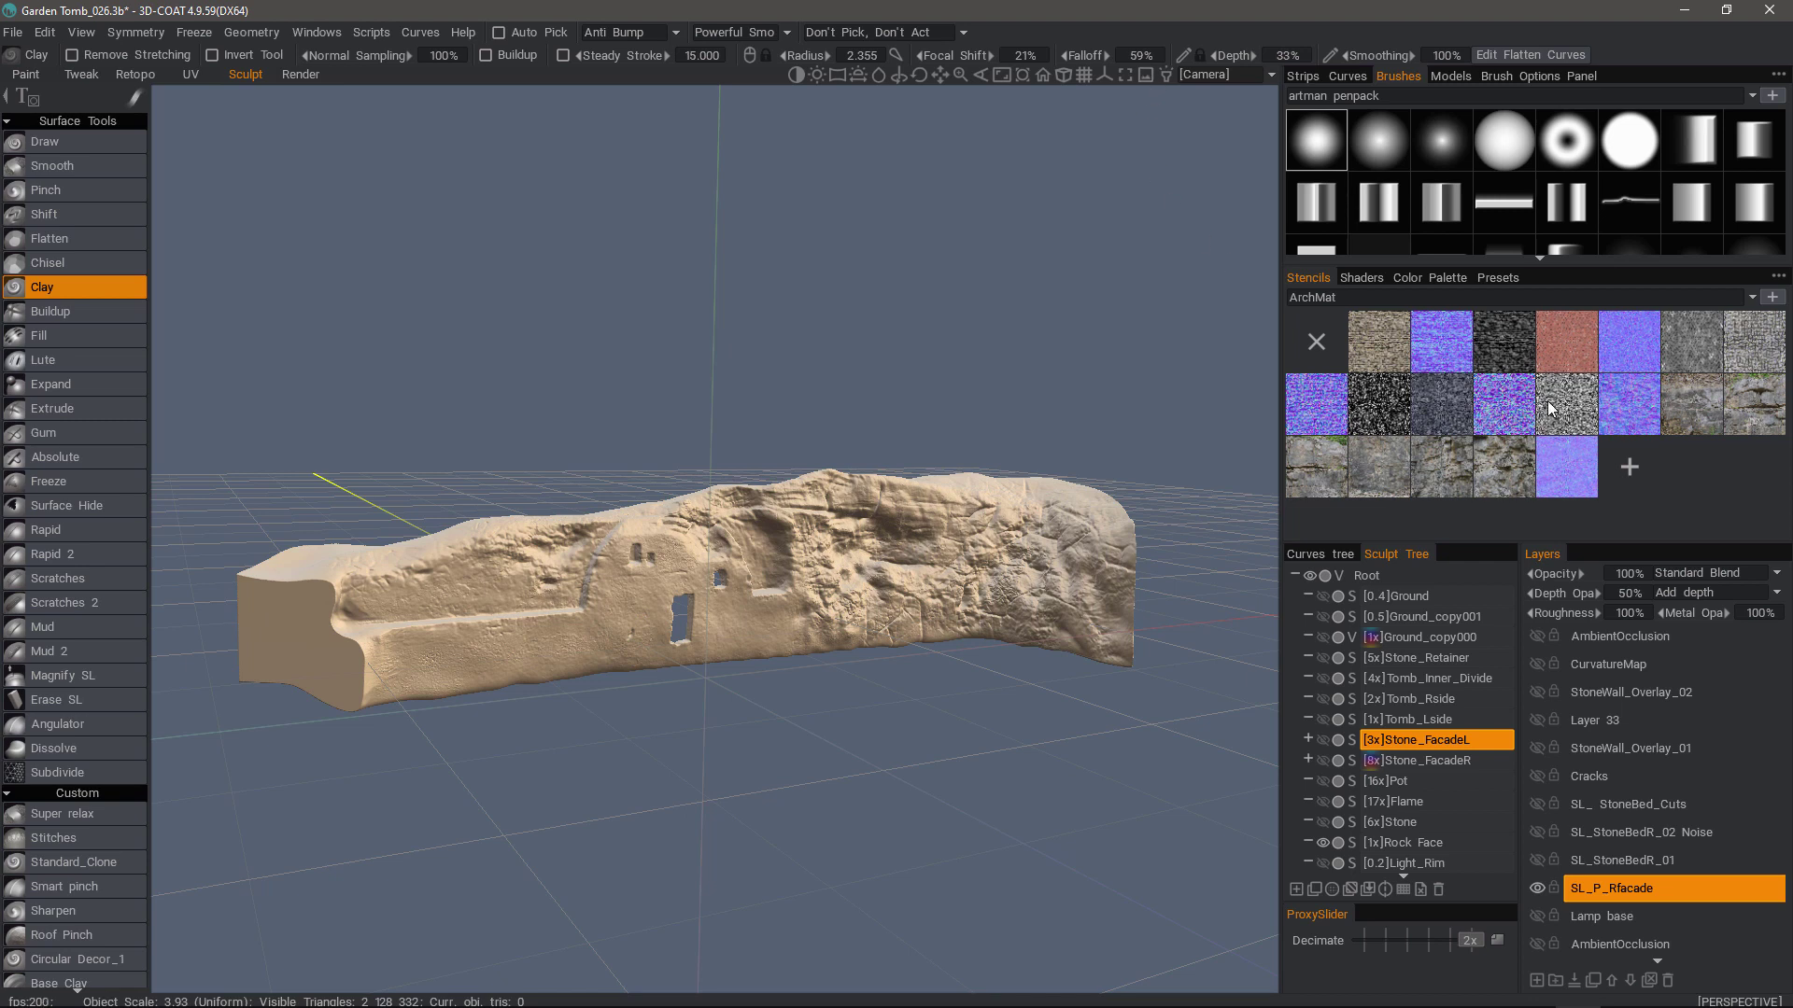
Show the hidden reference image plane through the image placement settings and close its placement guides
left_click(1145, 74)
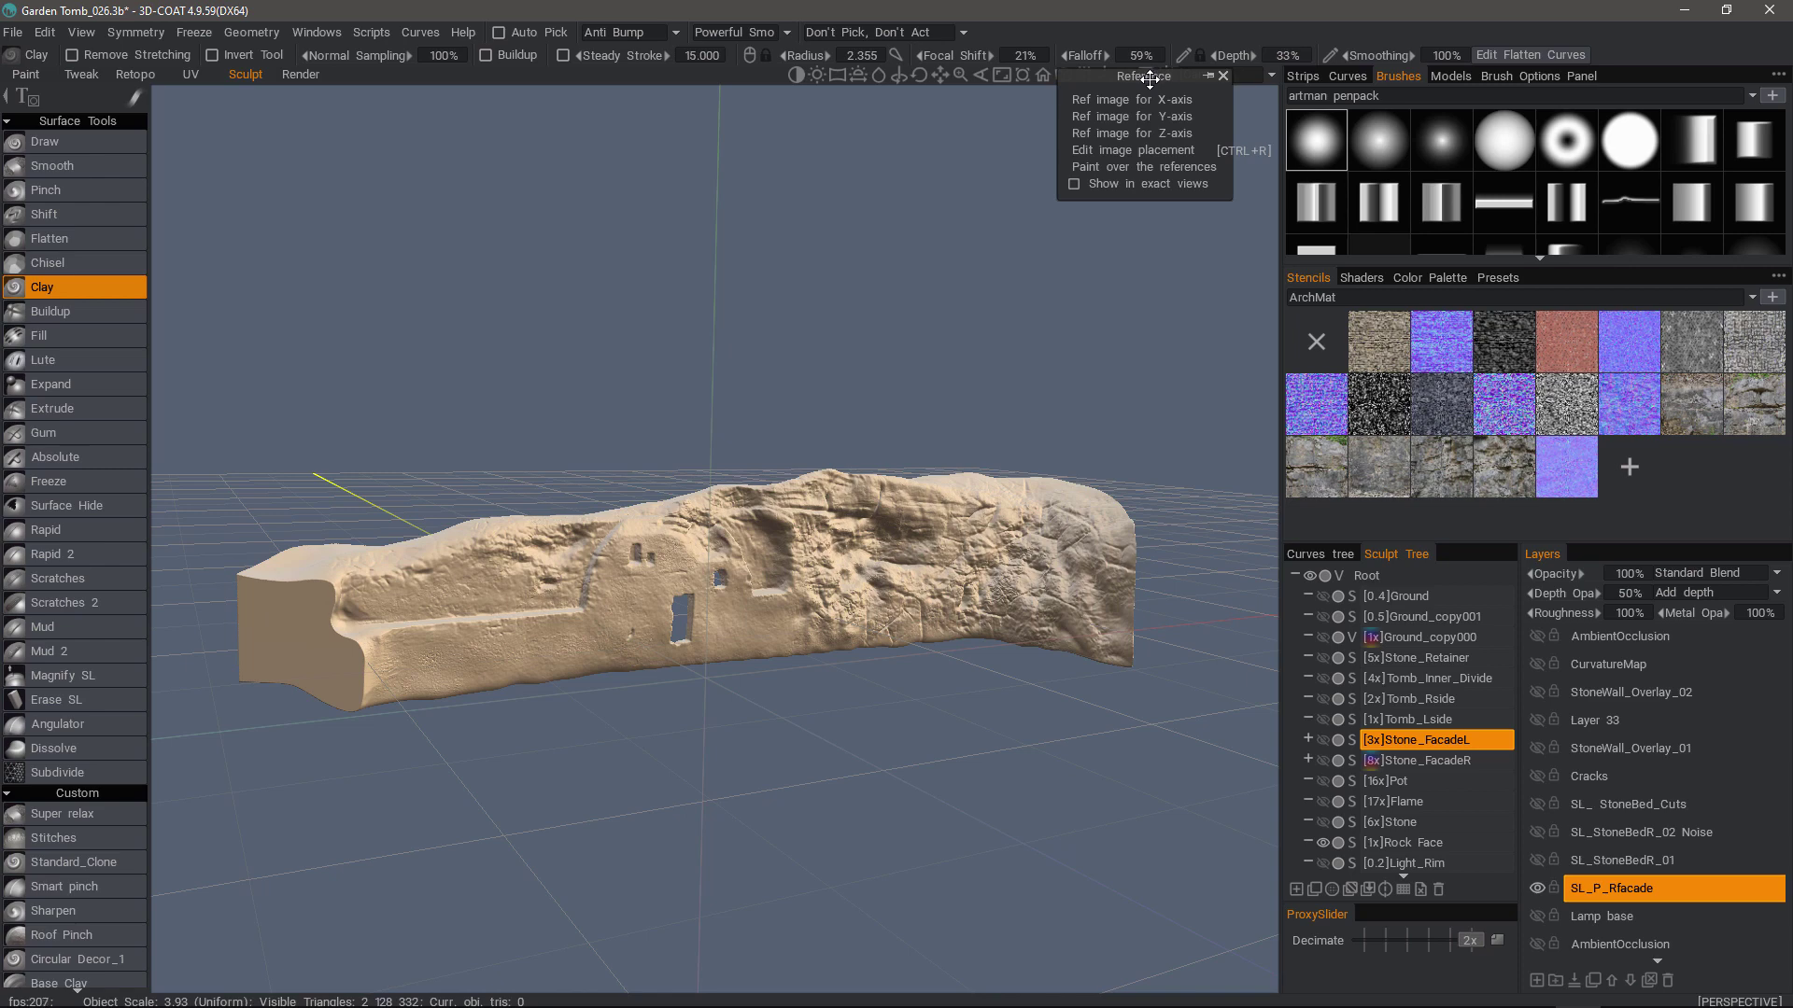
left_click(1149, 152)
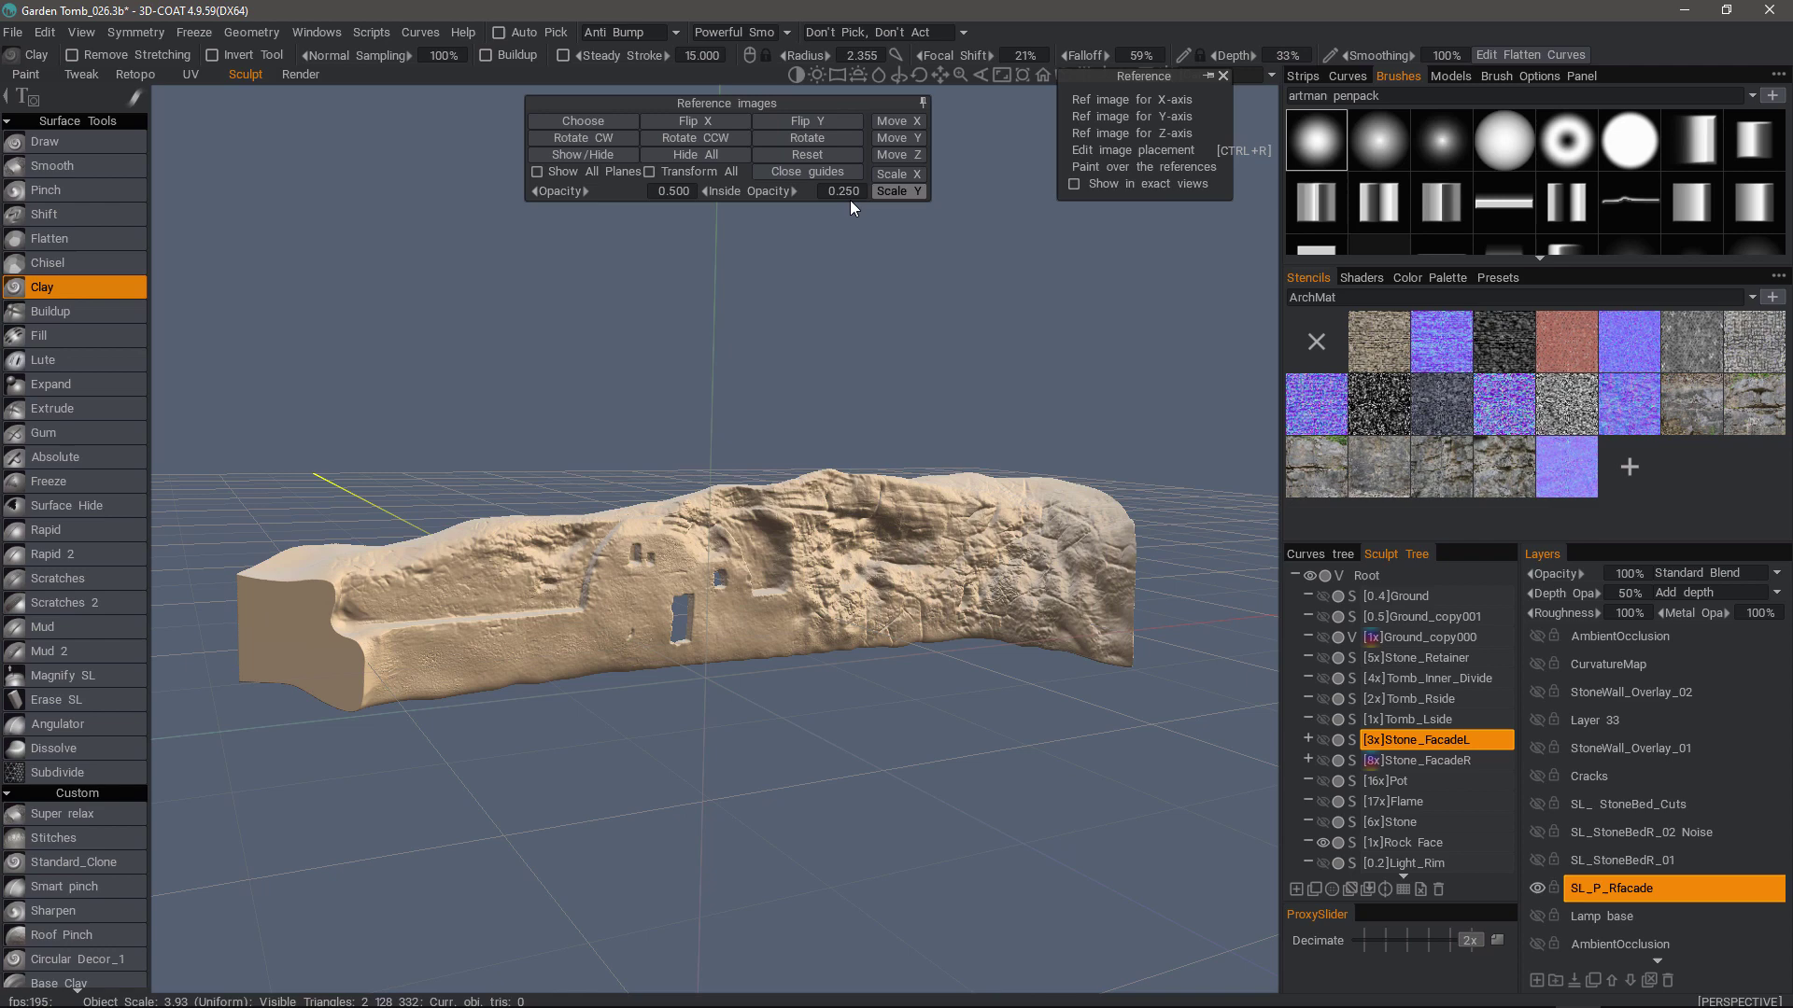
left_click(581, 155)
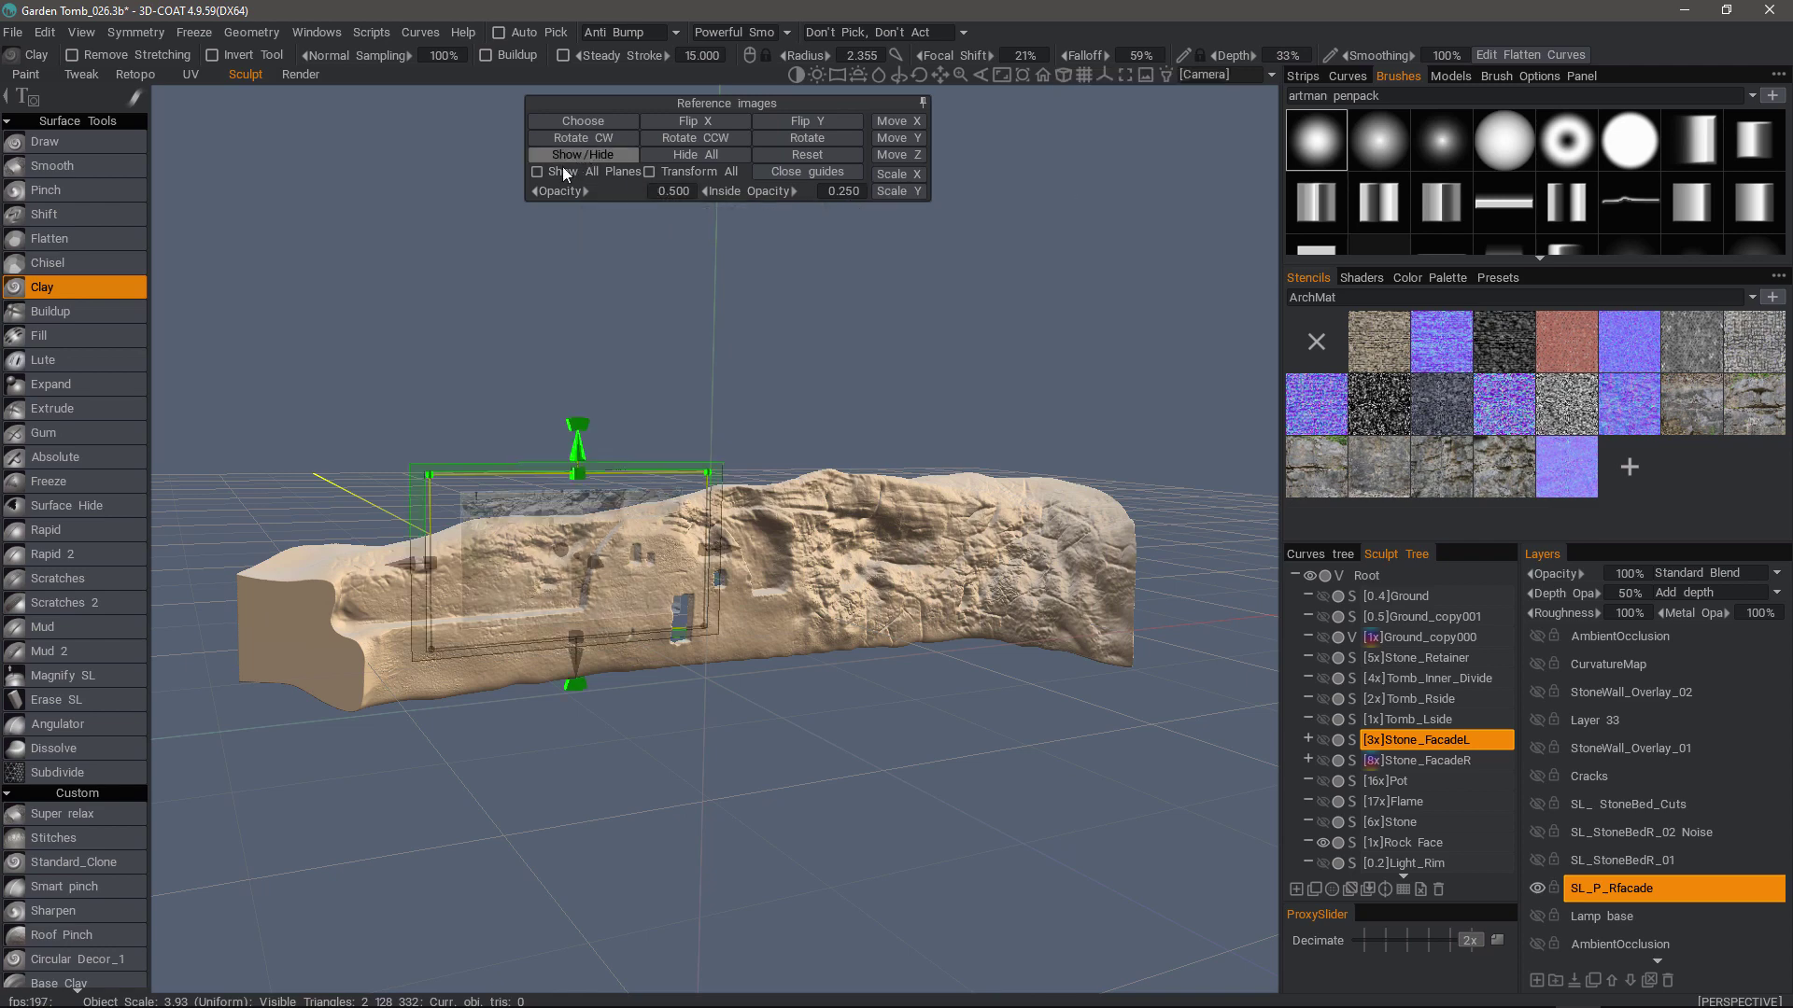
left_click_drag(433, 280, 487, 530)
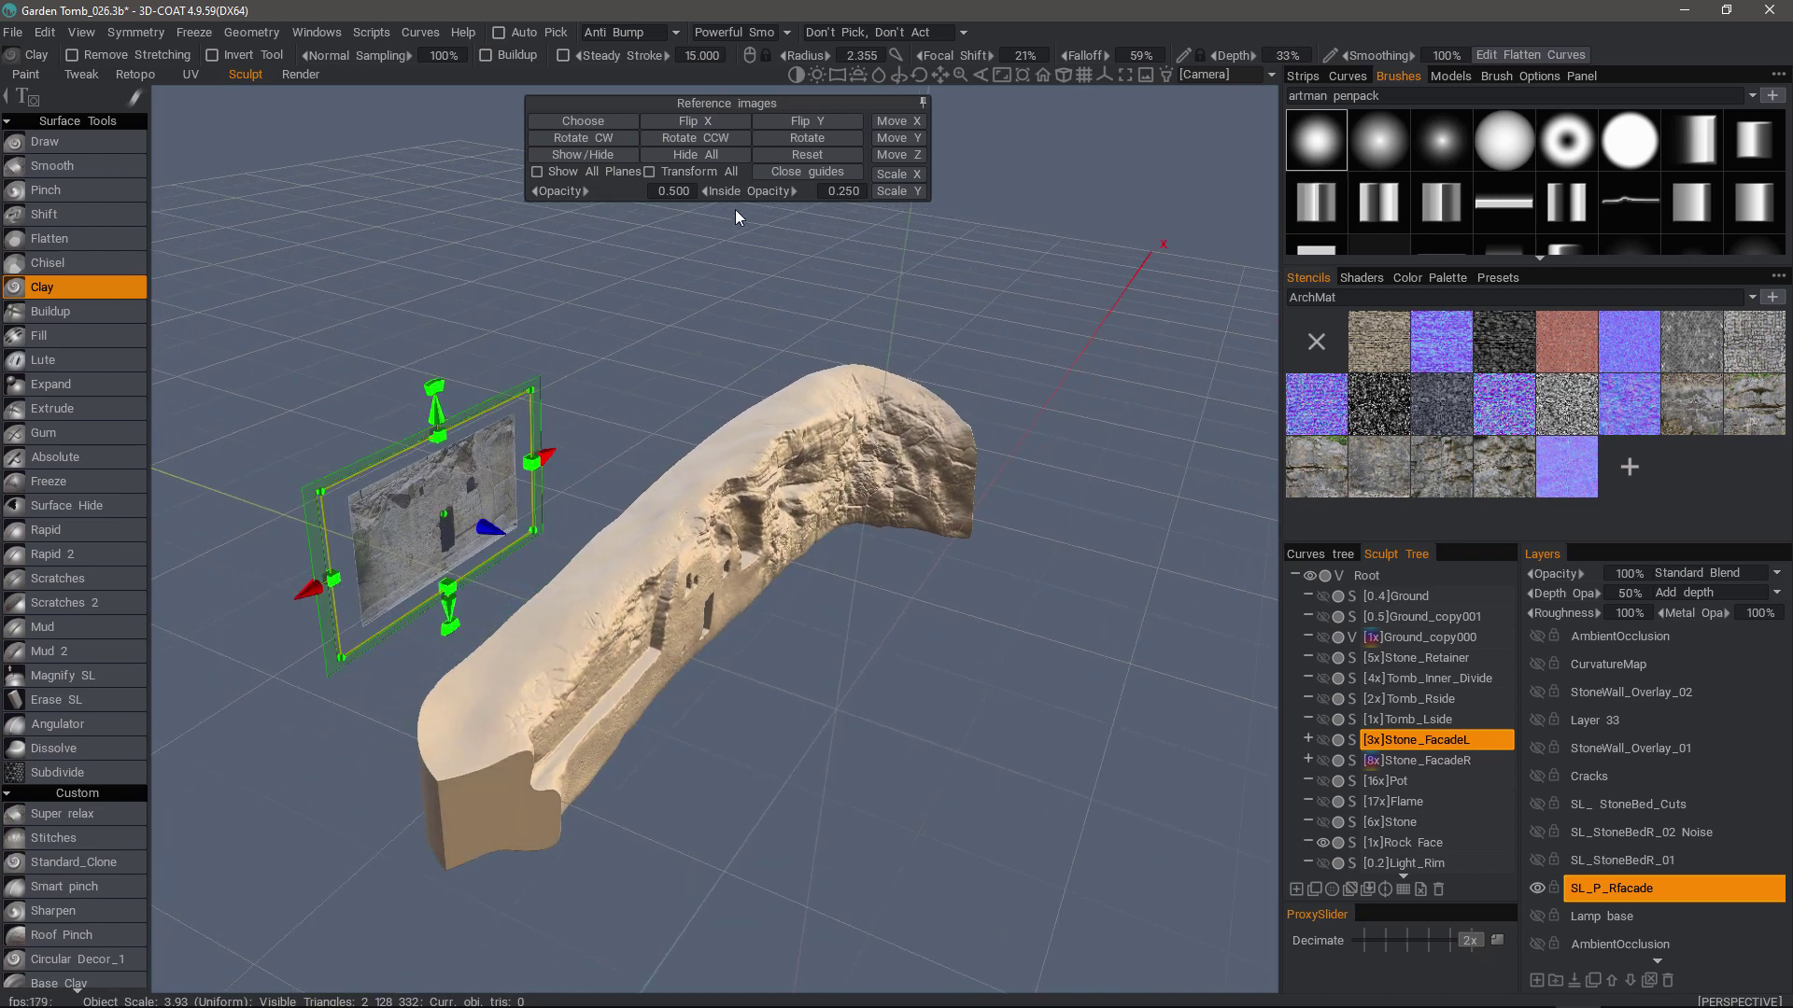
left_click(801, 174)
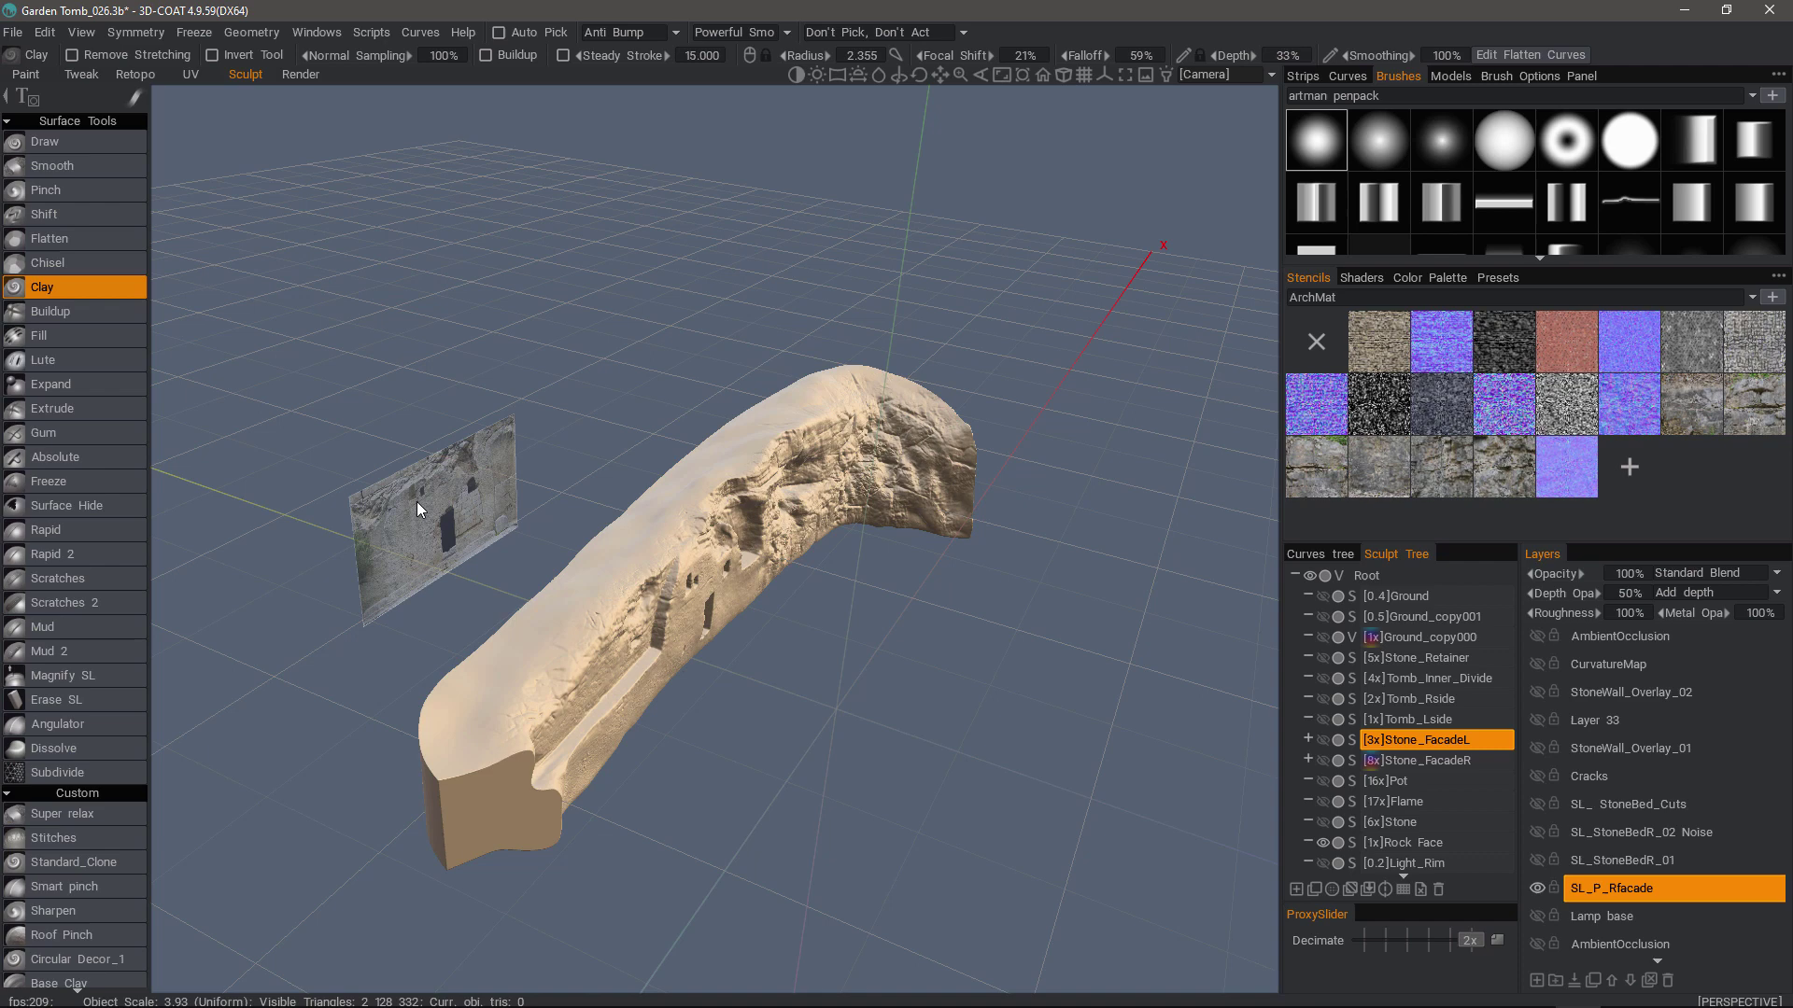
Load the reference image as the viewport projector's texture
mouse_move(417, 509)
left_mouse_down()
mouse_move(444, 490)
mouse_move(473, 510)
mouse_move(470, 490)
left_mouse_up()
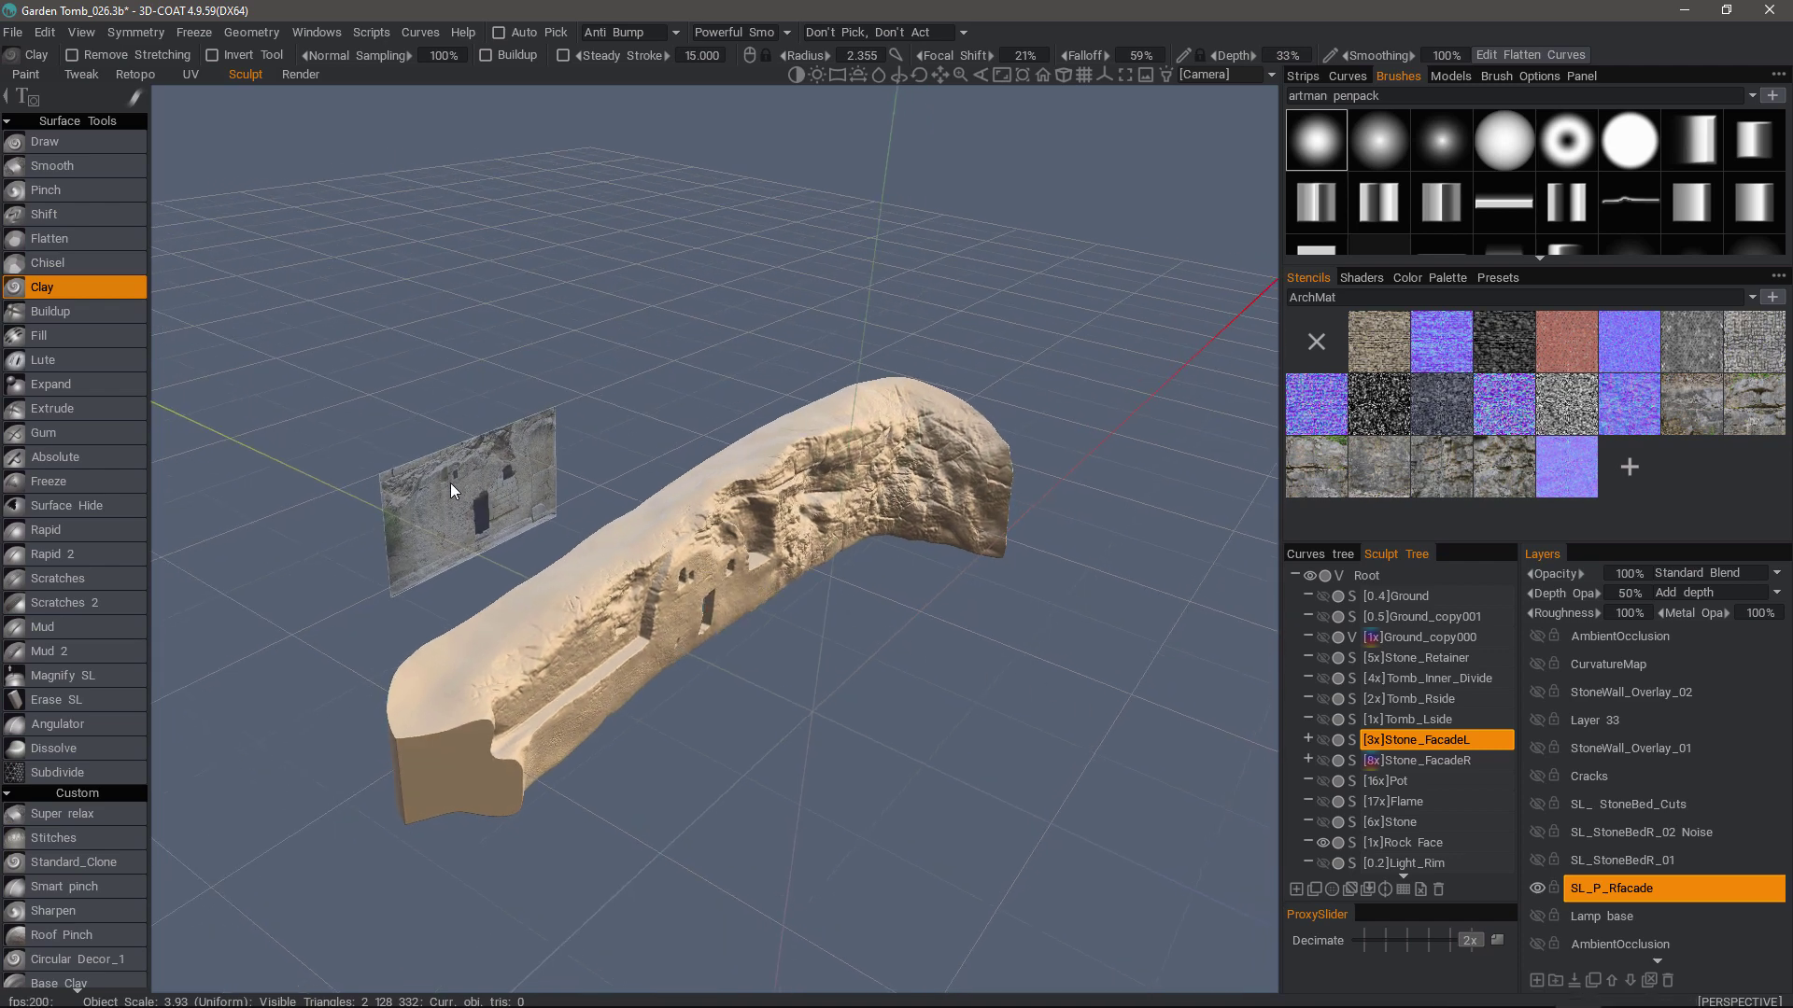
mouse_move(392, 457)
left_mouse_down()
mouse_move(560, 534)
mouse_move(378, 509)
mouse_move(480, 550)
mouse_move(861, 536)
mouse_move(916, 392)
mouse_move(390, 407)
mouse_move(544, 373)
mouse_move(548, 607)
mouse_move(481, 593)
mouse_move(1196, 364)
mouse_move(1376, 344)
mouse_move(1731, 362)
left_mouse_up()
mouse_move(942, 445)
left_mouse_down()
mouse_move(656, 504)
mouse_move(739, 480)
mouse_move(827, 251)
left_mouse_up()
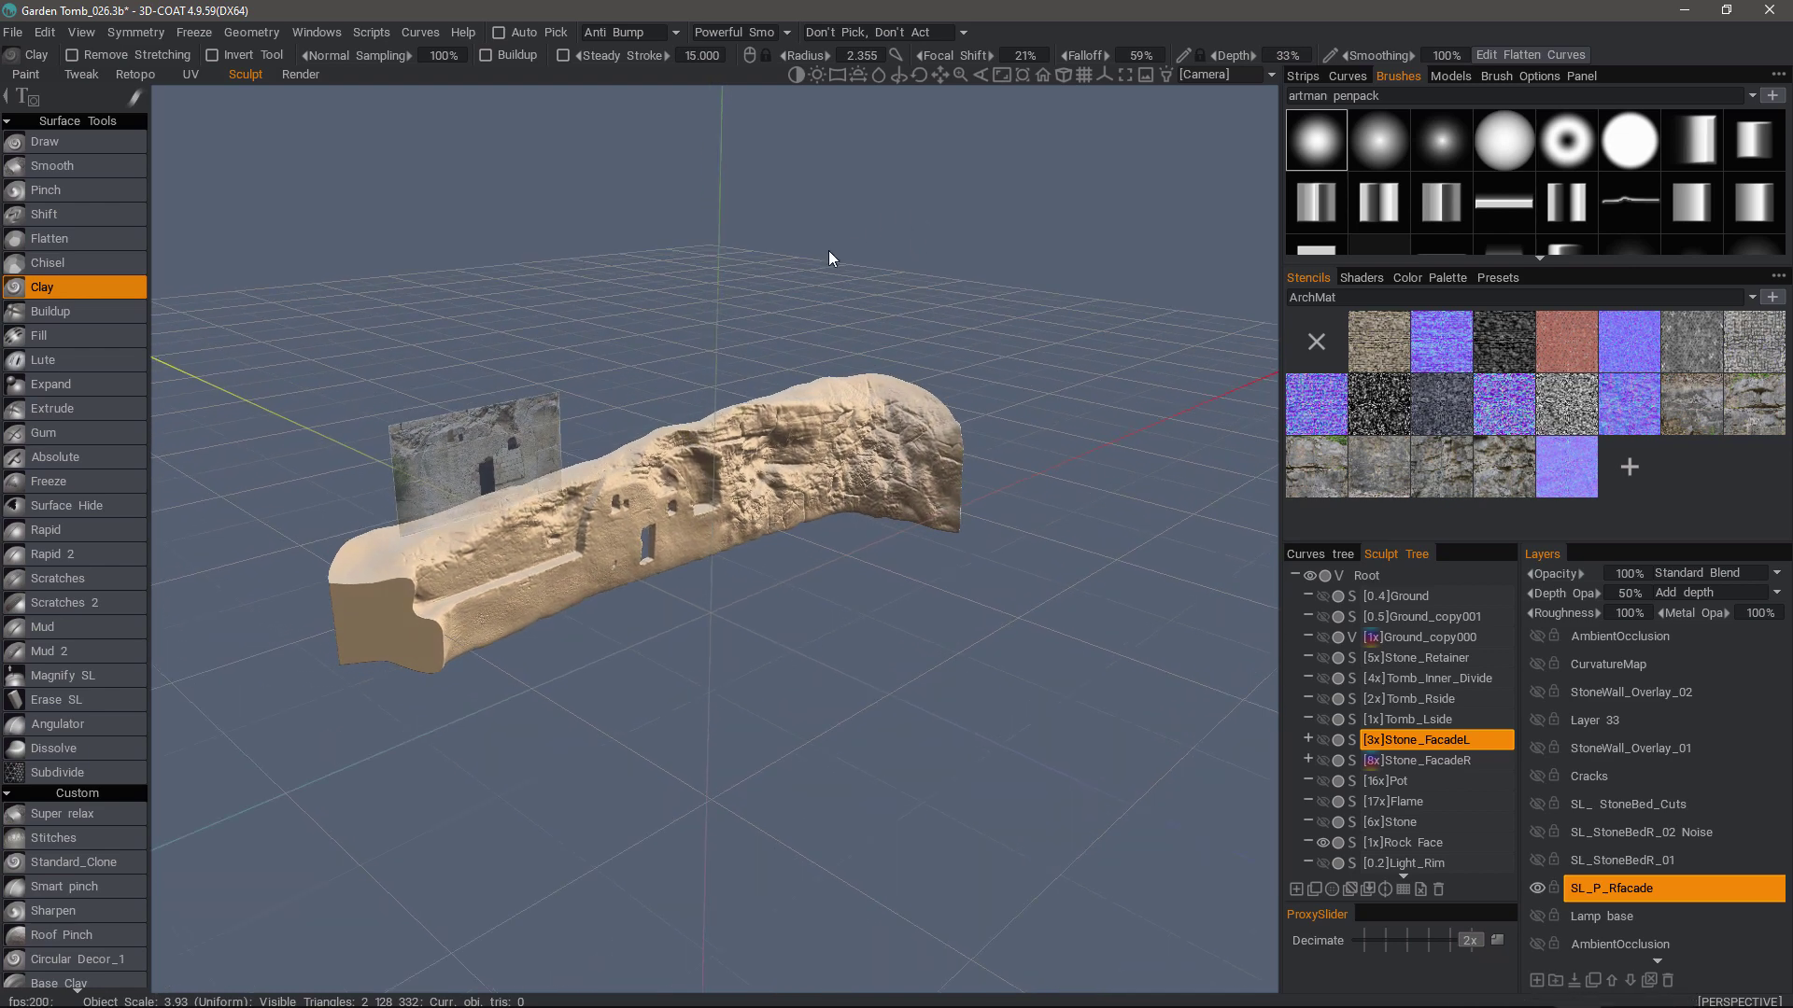
left_click(1165, 76)
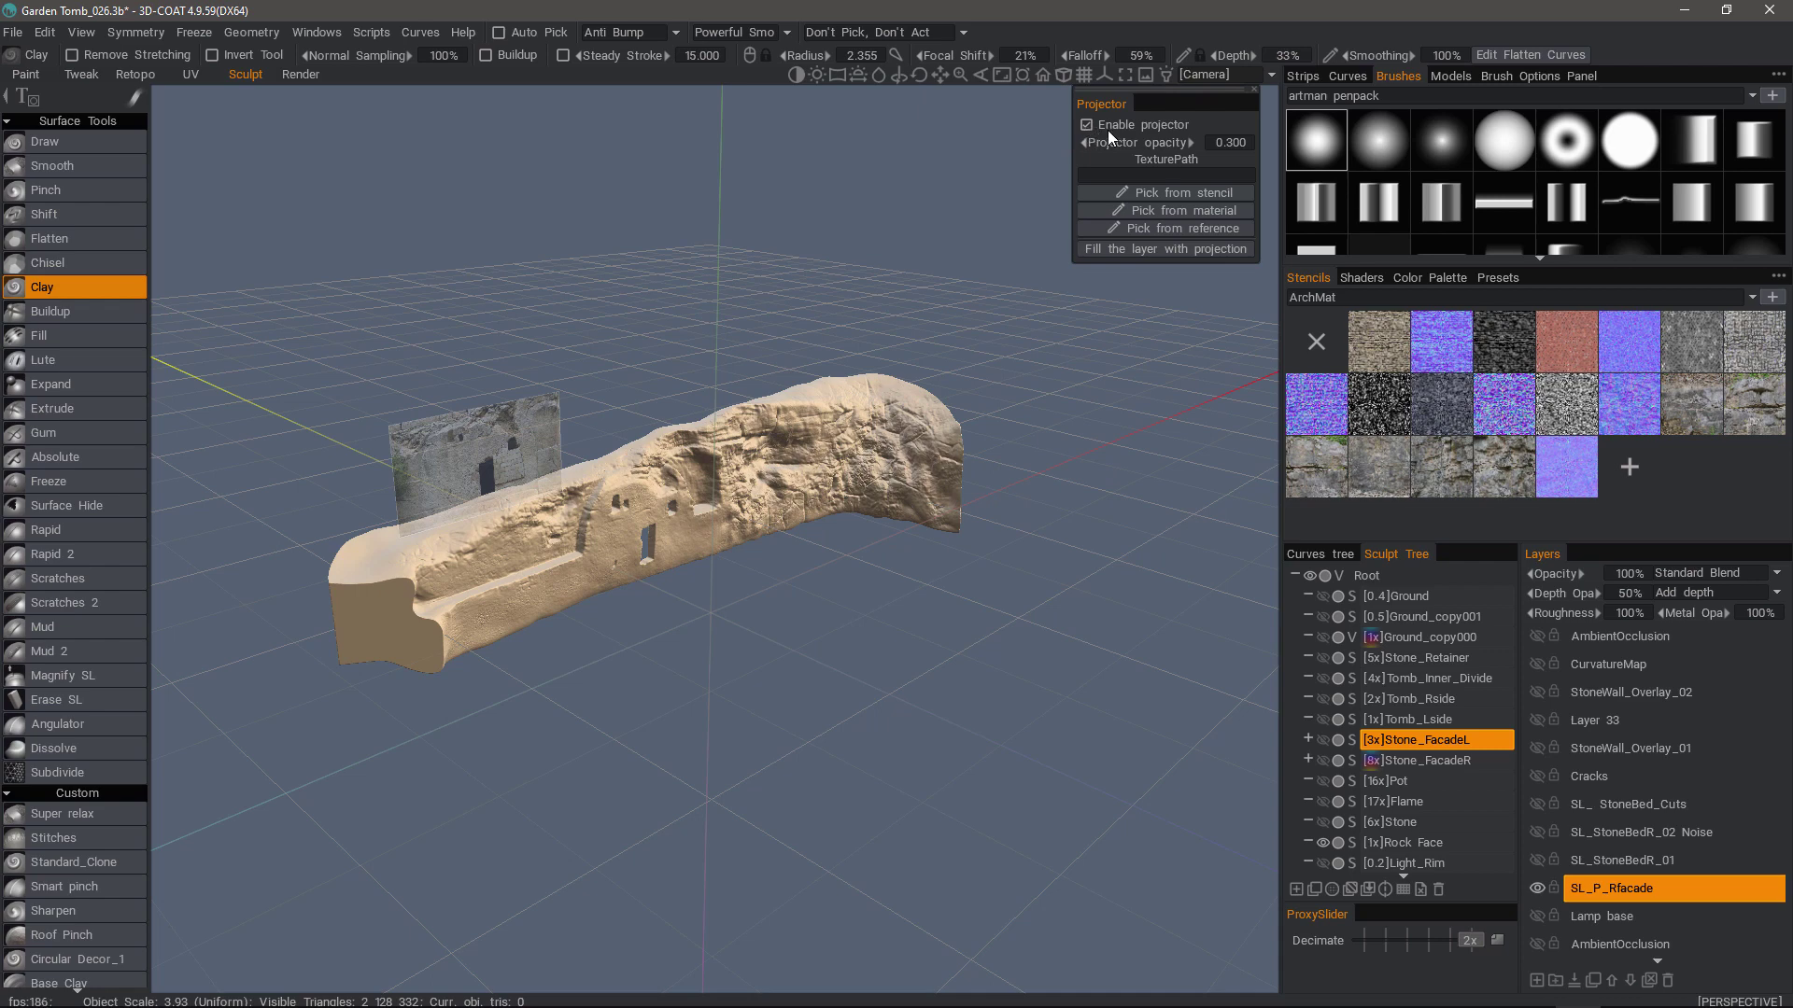
left_click(1171, 230)
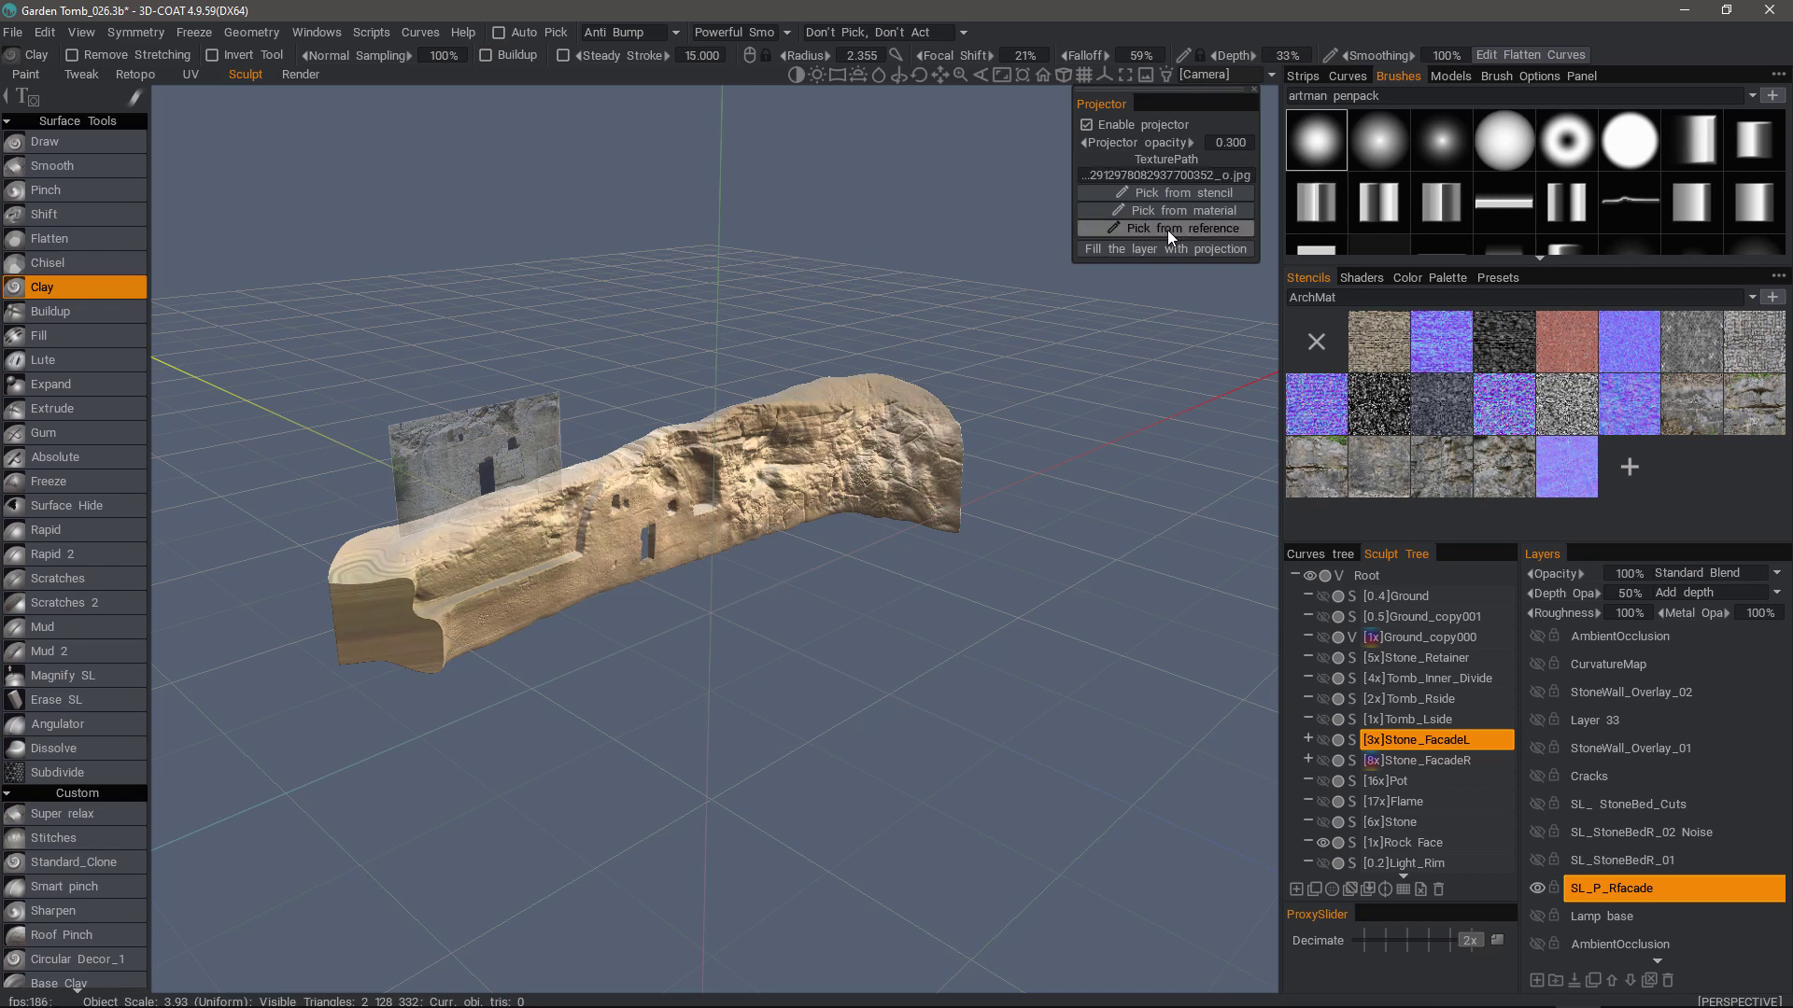
Set the projector opacity to 0.970
left_click_drag(478, 344, 569, 392)
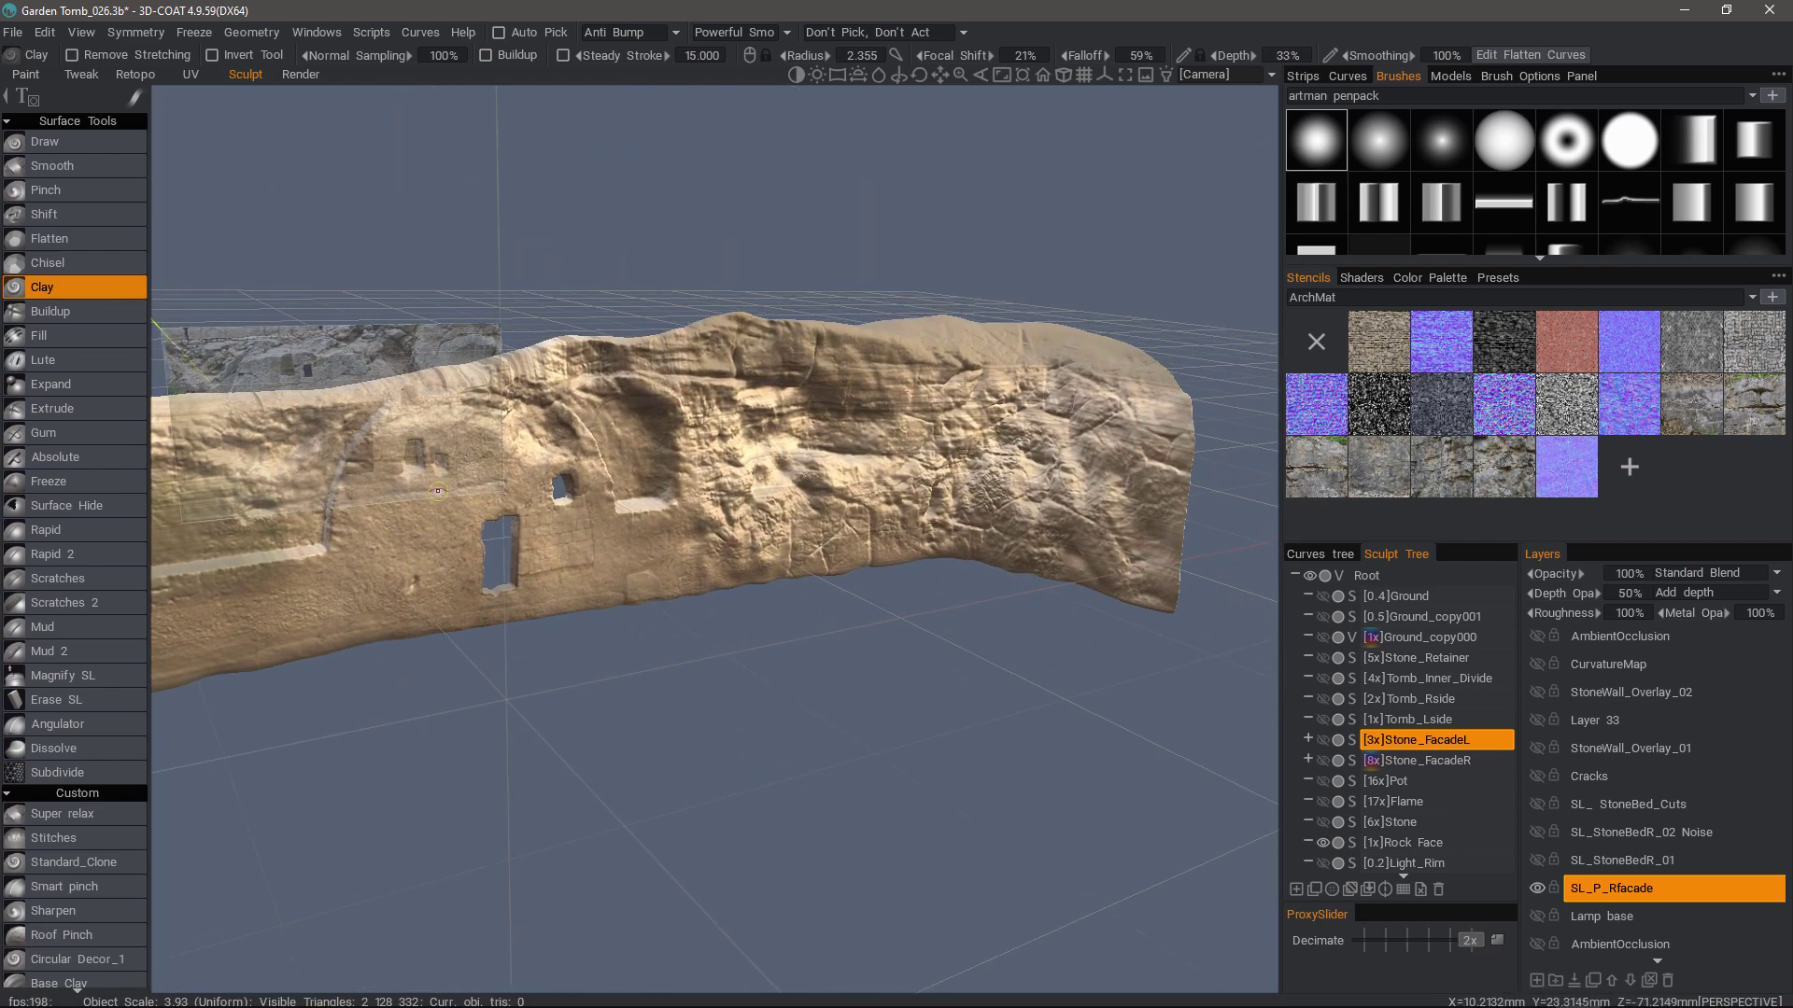
left_click_drag(659, 317, 773, 287)
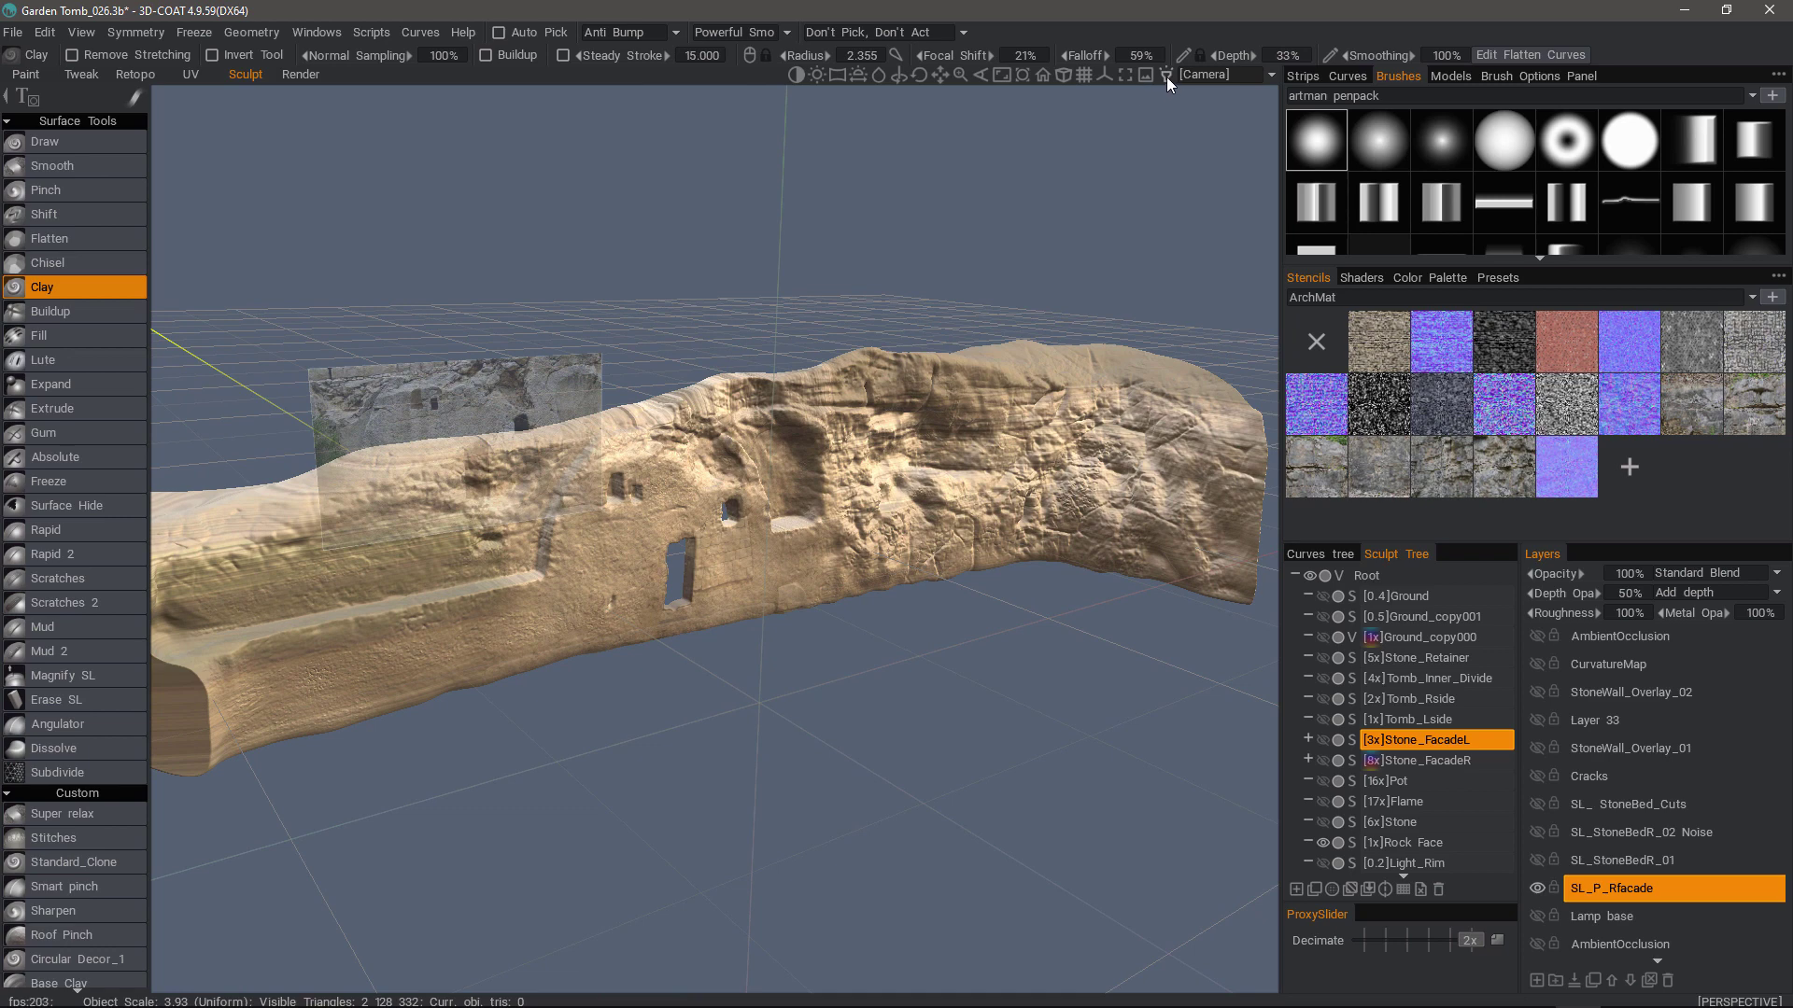
left_click(1167, 76)
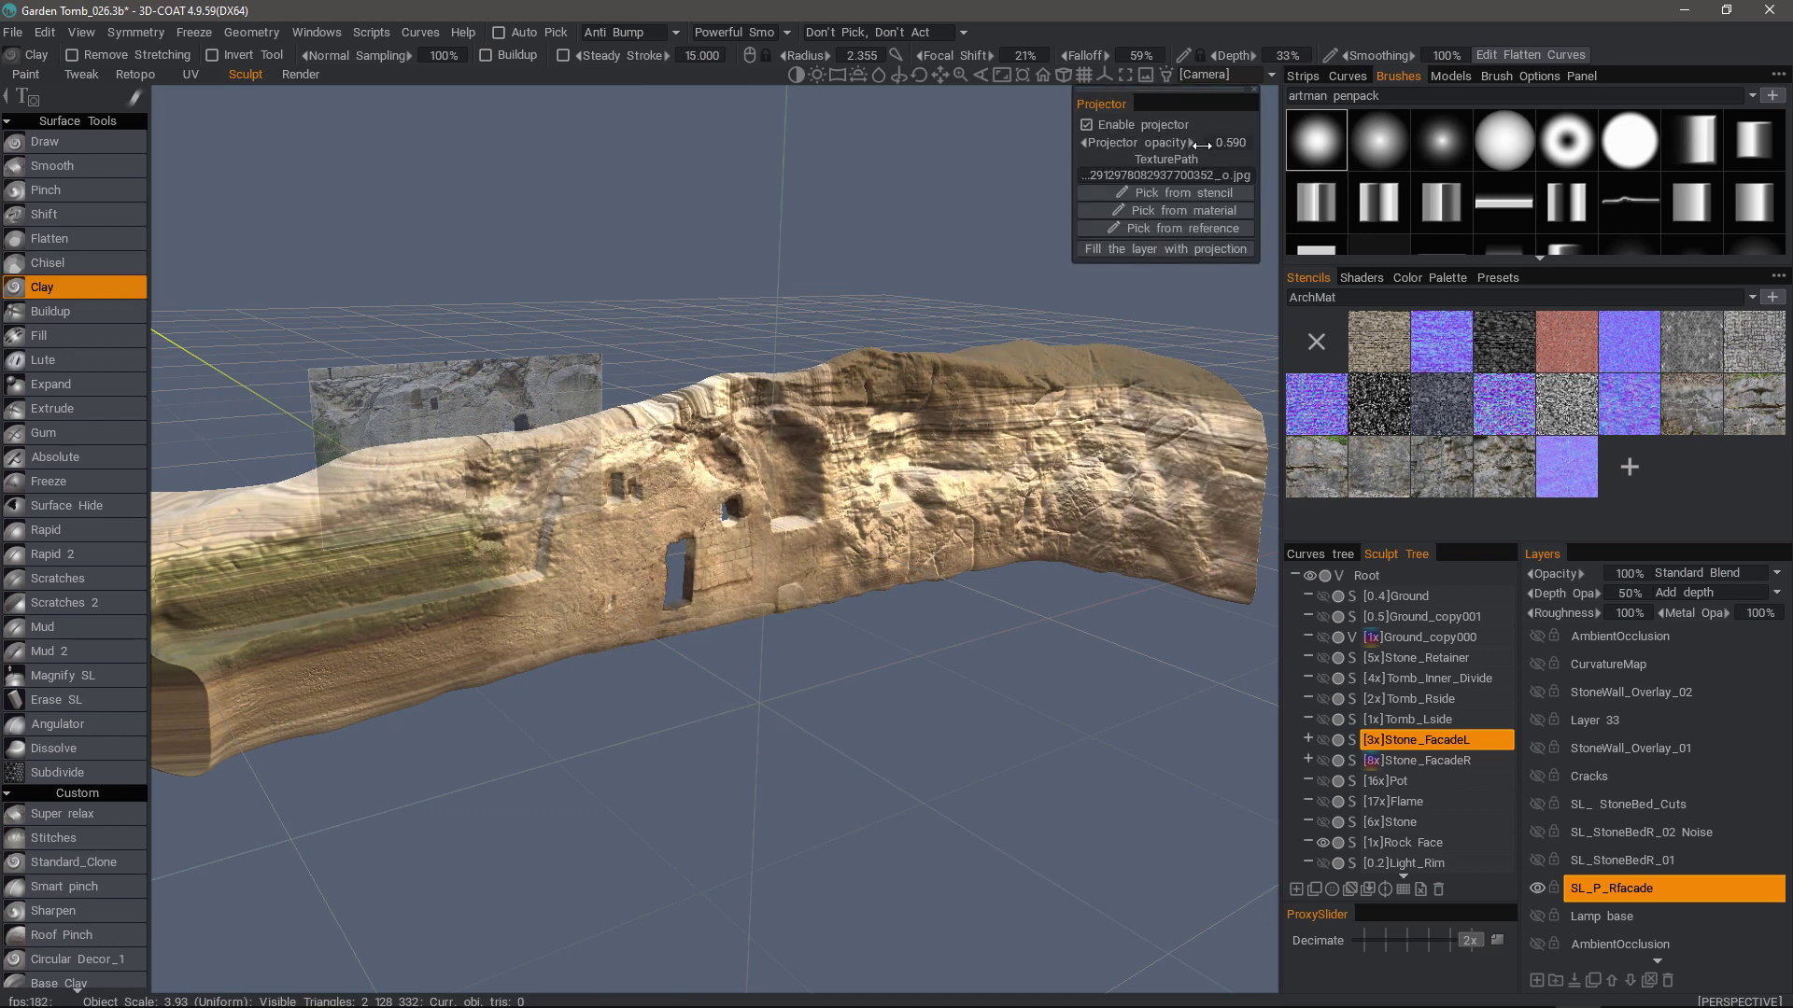
left_click_drag(1158, 145, 1253, 150)
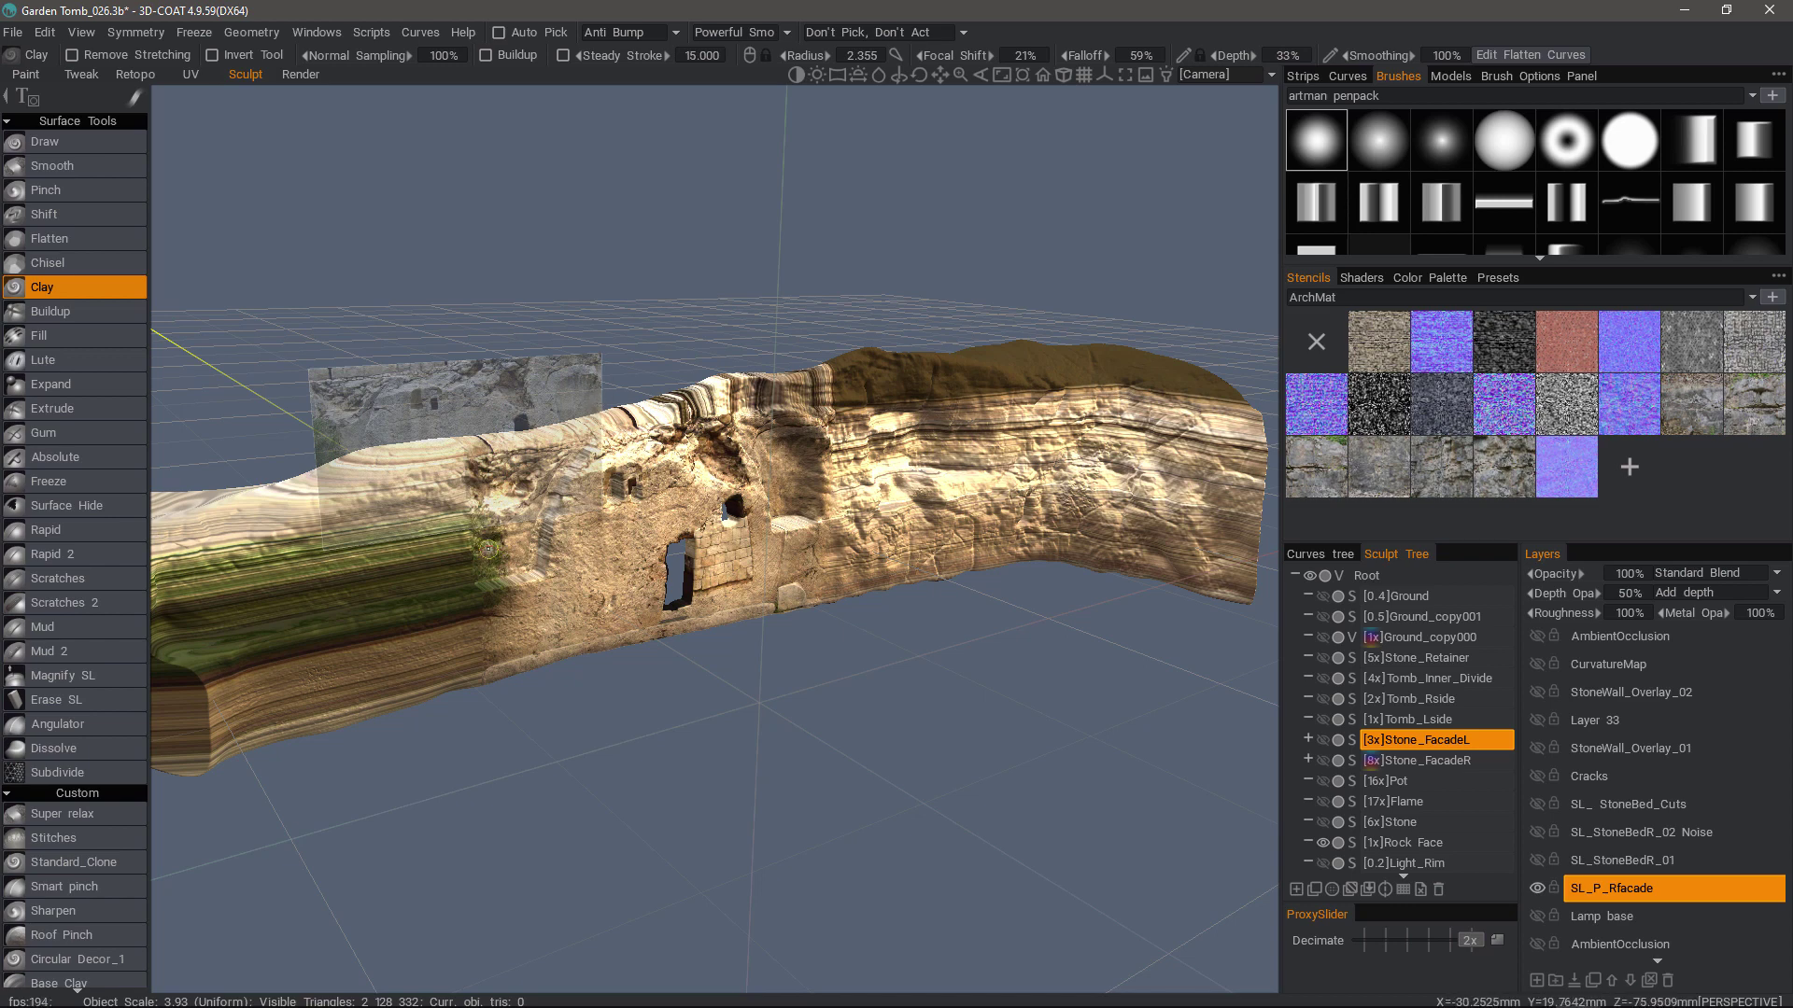
Show the reference image's placement guides, move the image plane in front of the rock face and return it behind the model
left_click_drag(402, 327, 453, 403)
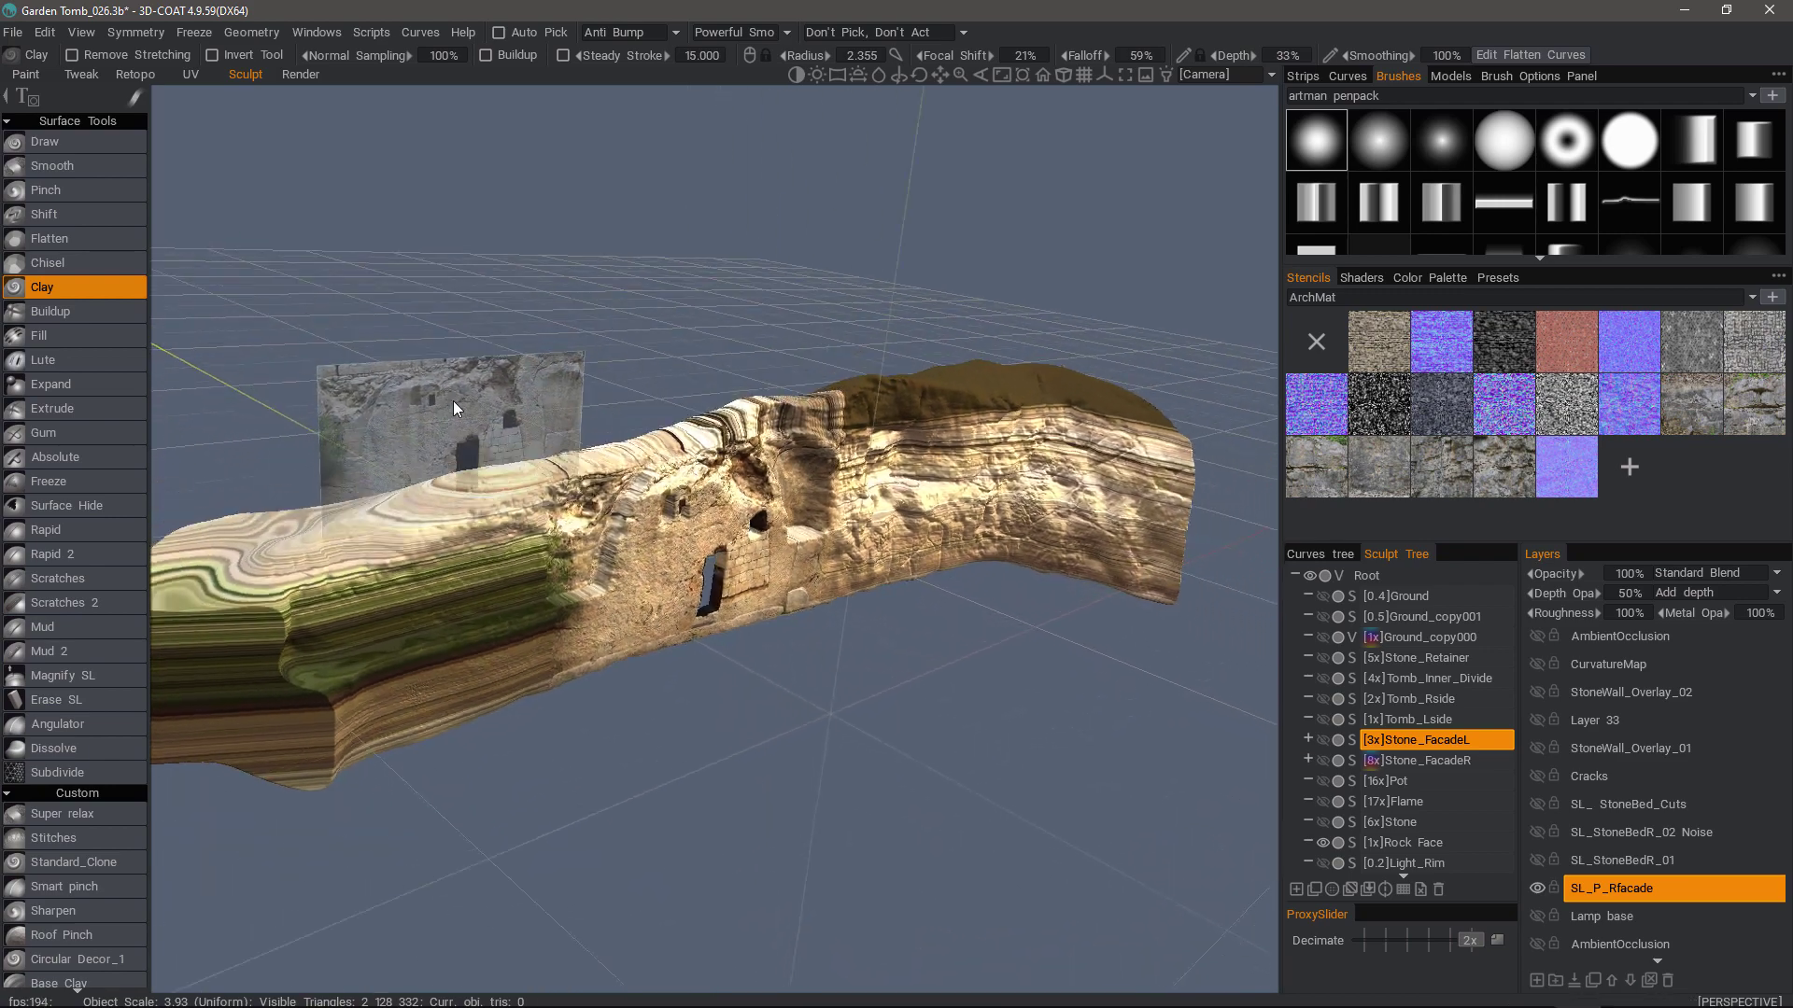
middle_click_drag(454, 408, 476, 504)
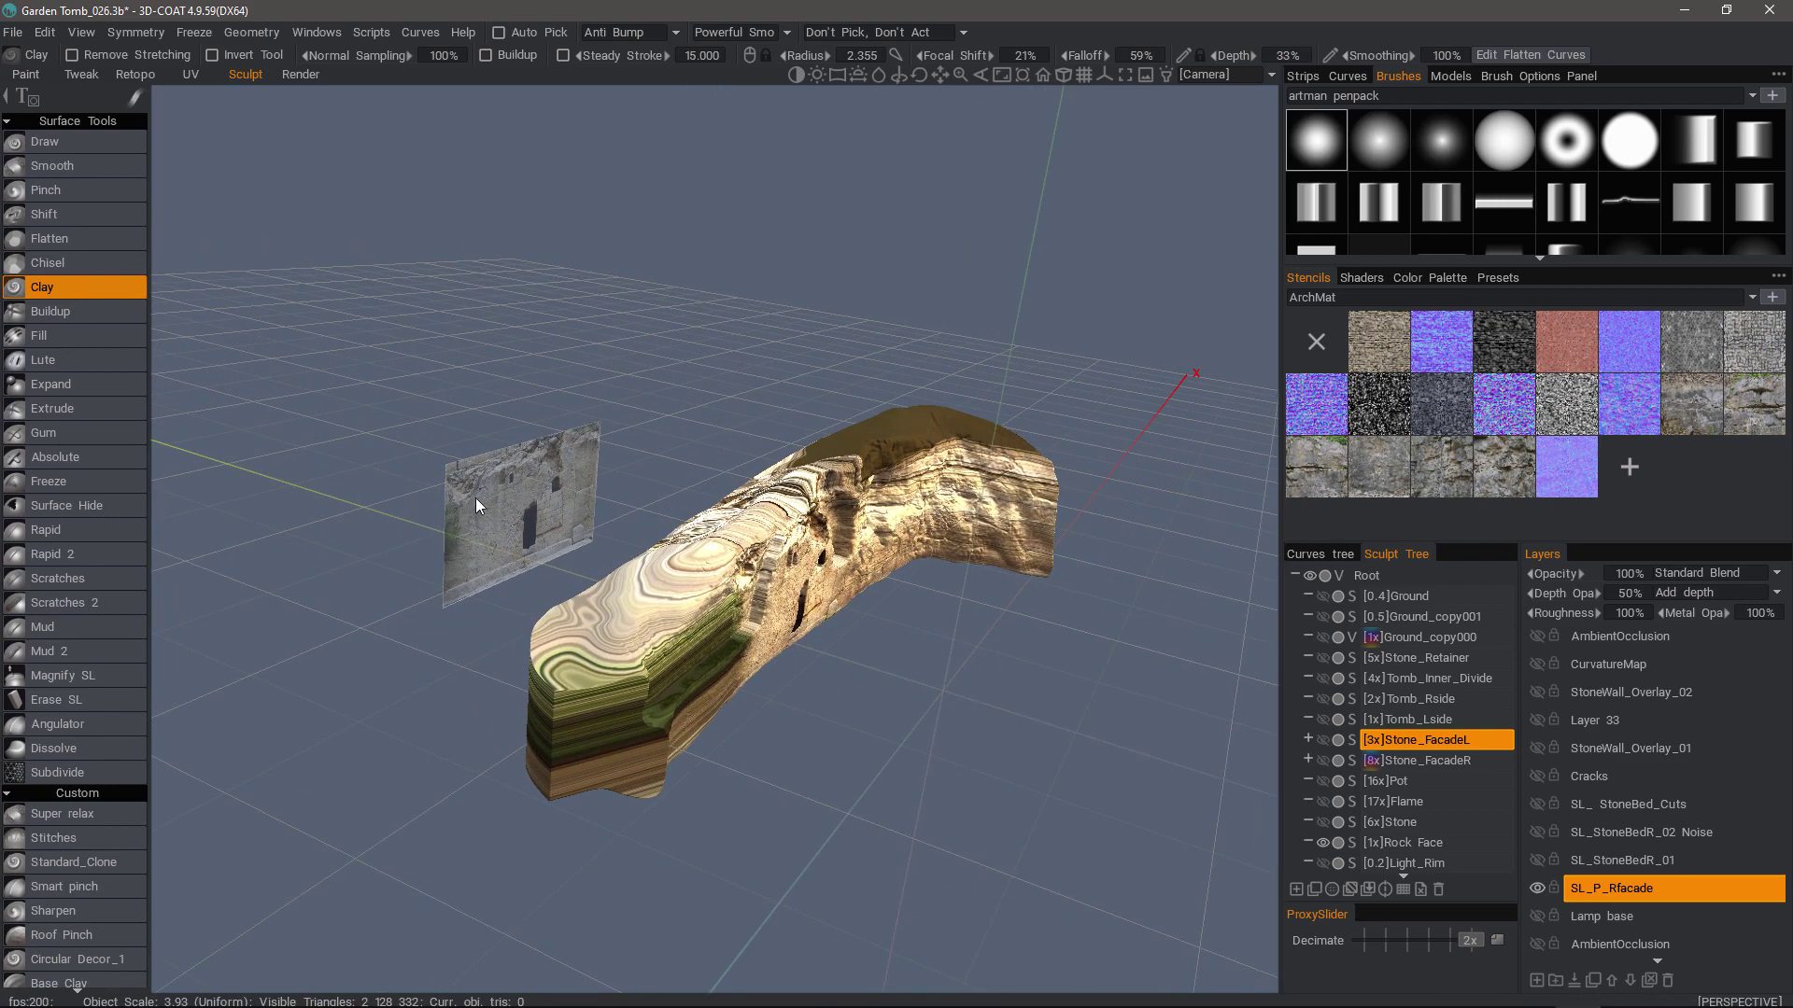
left_click(1141, 77)
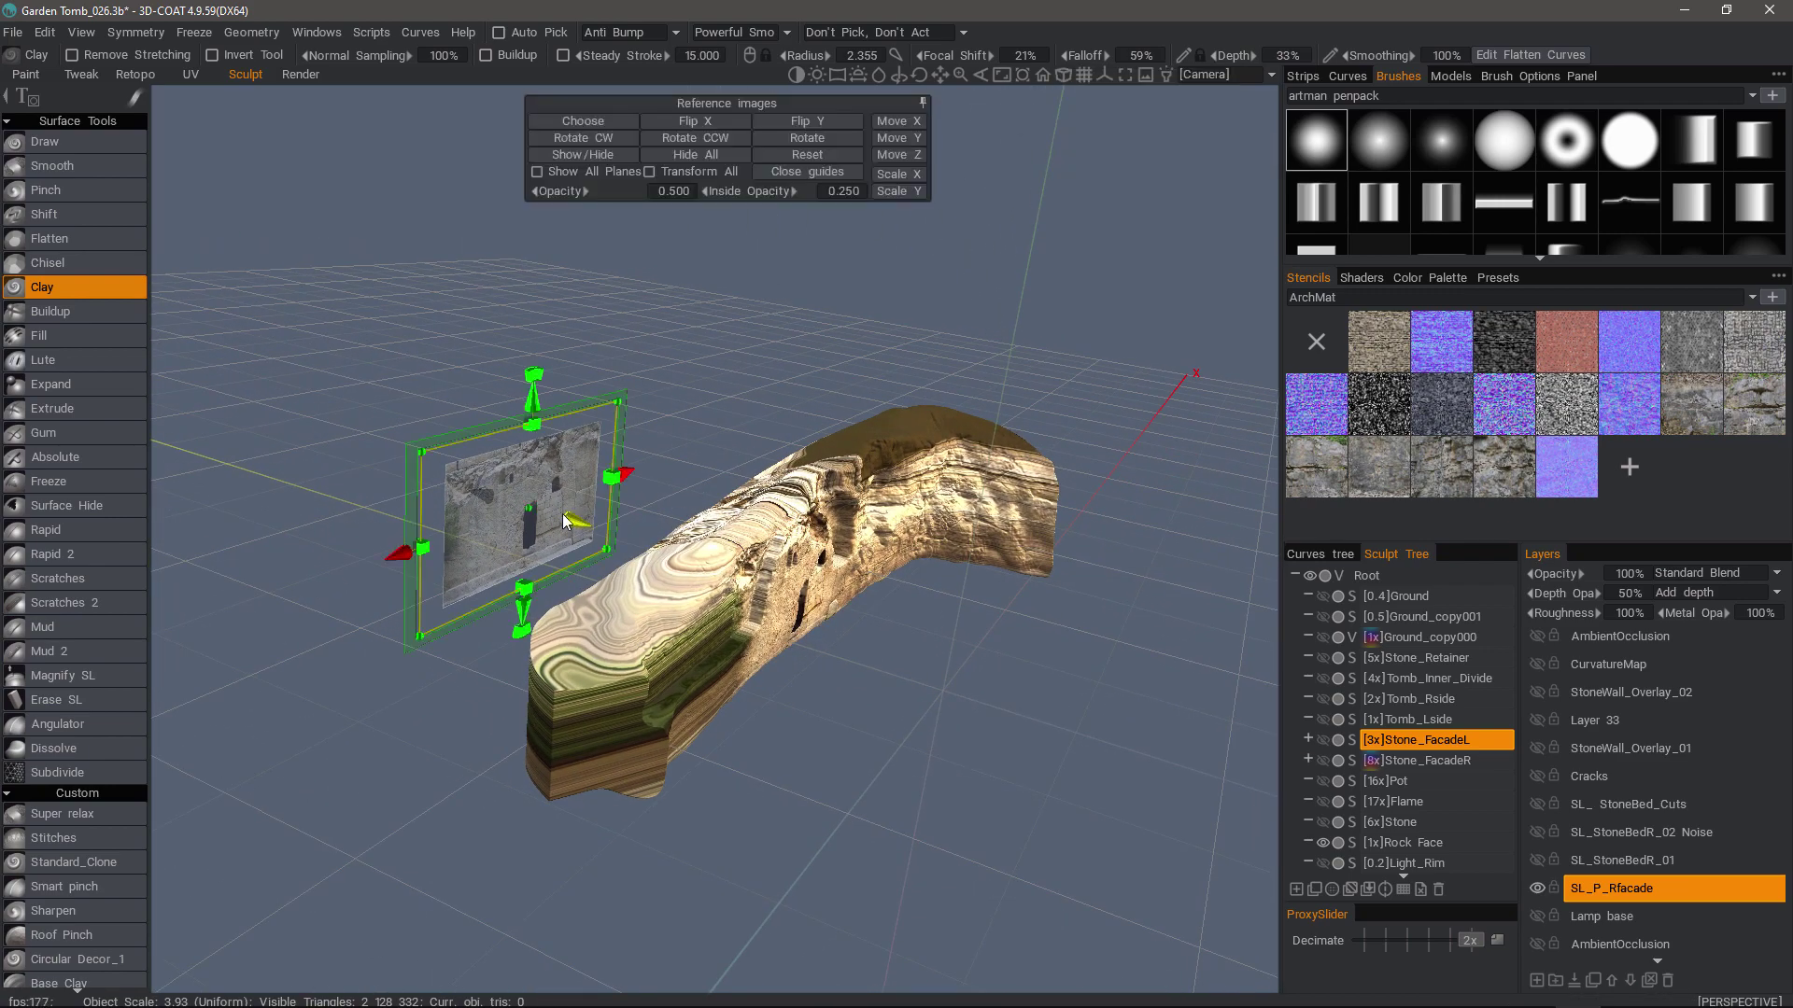
middle_click_drag(574, 527, 641, 379)
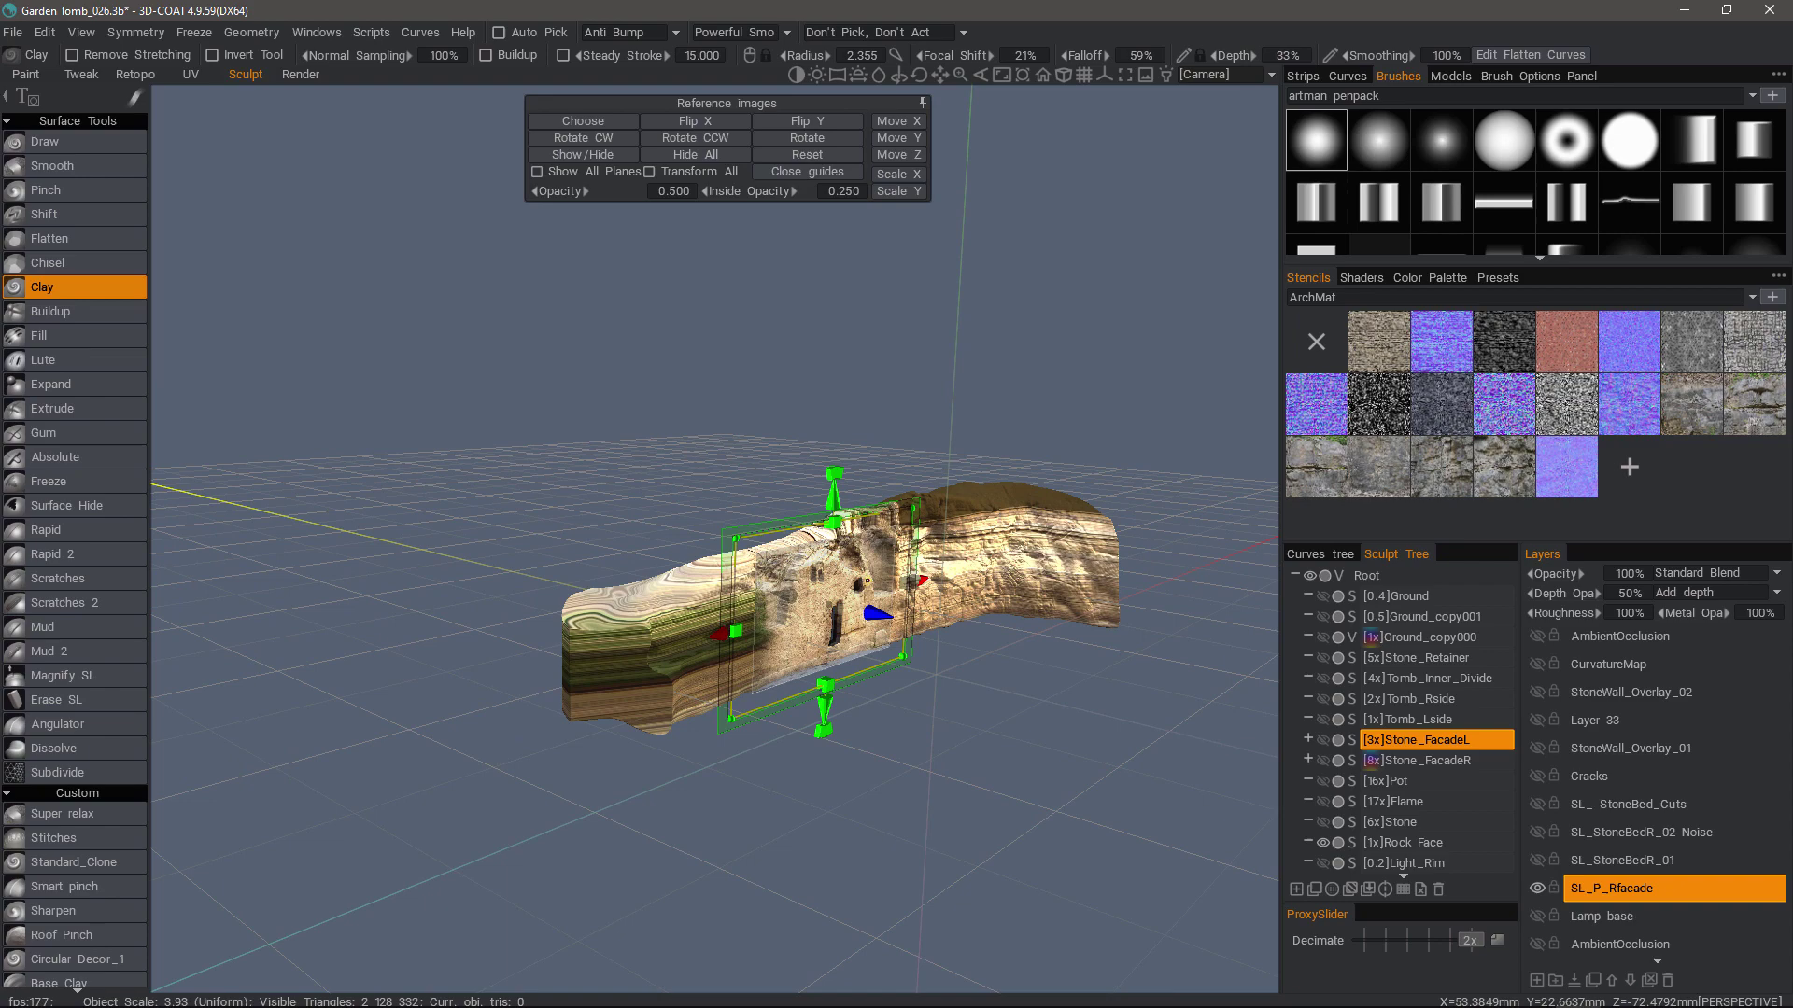
left_click_drag(874, 614, 547, 523)
middle_click_drag(549, 519, 902, 478)
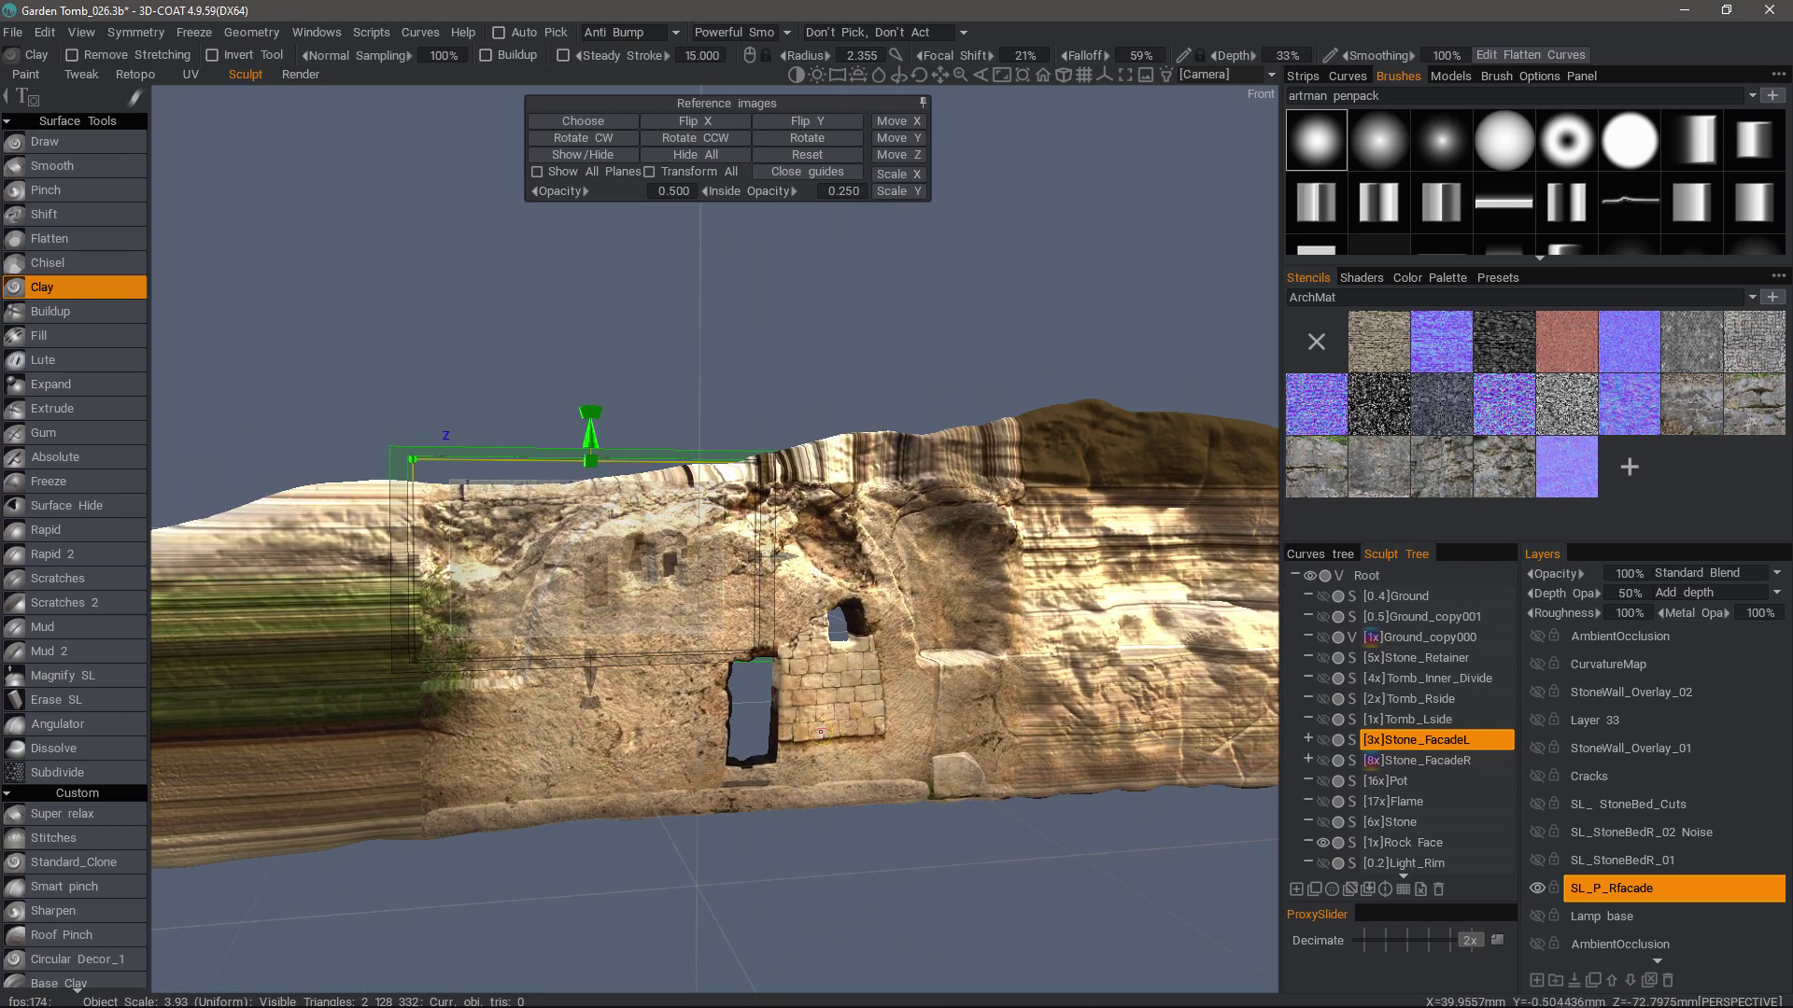
middle_click_drag(822, 735, 898, 729)
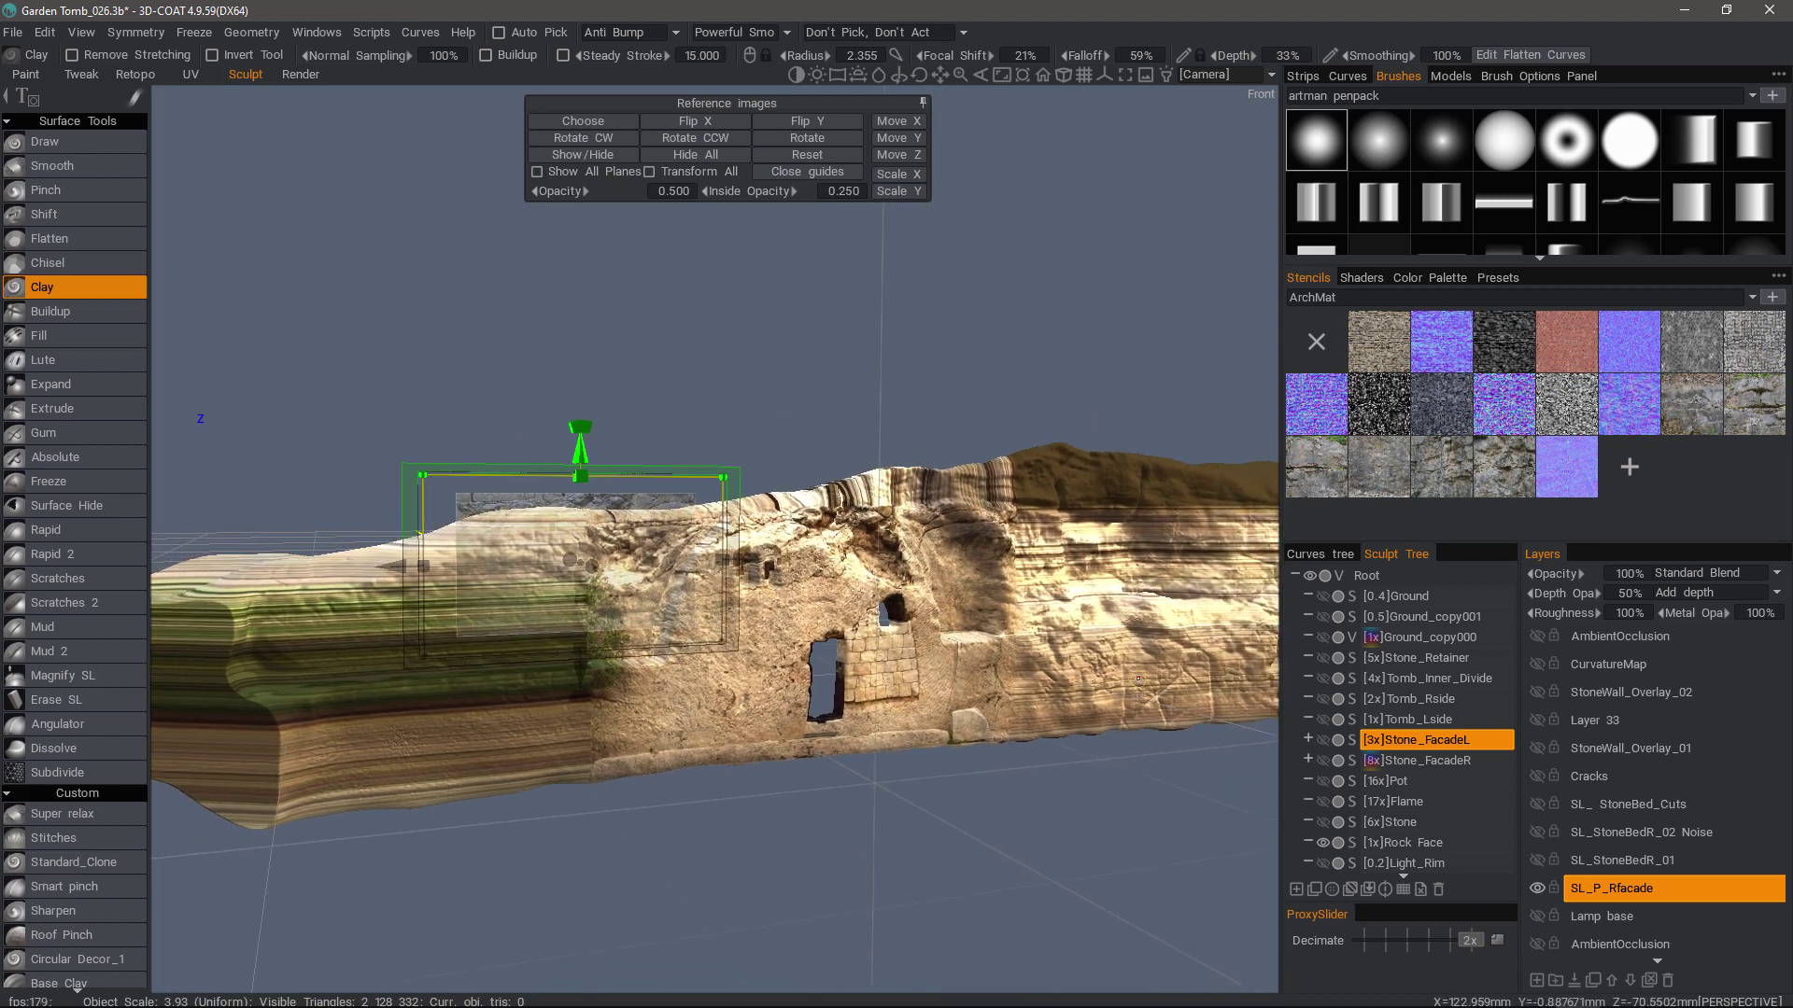
Add a new layer above the topmost AmbientOcclusion layer and close the reference image guides
left_click(1603, 645)
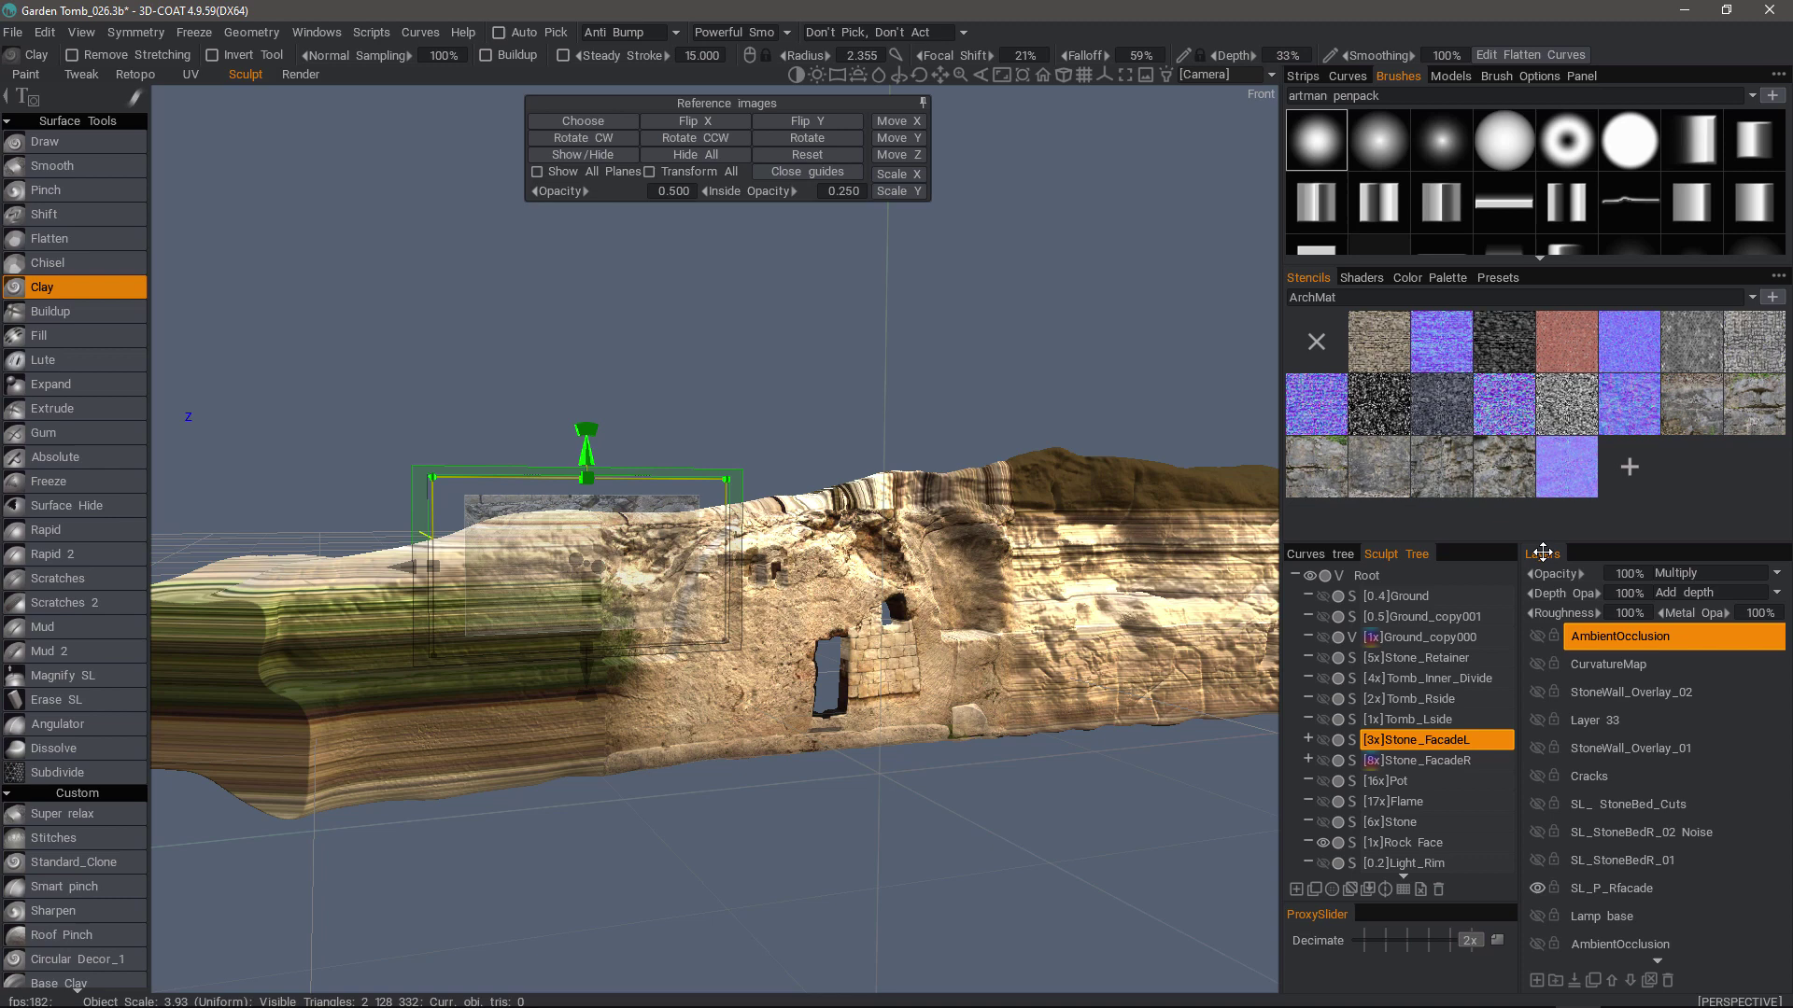
left_click(1536, 980)
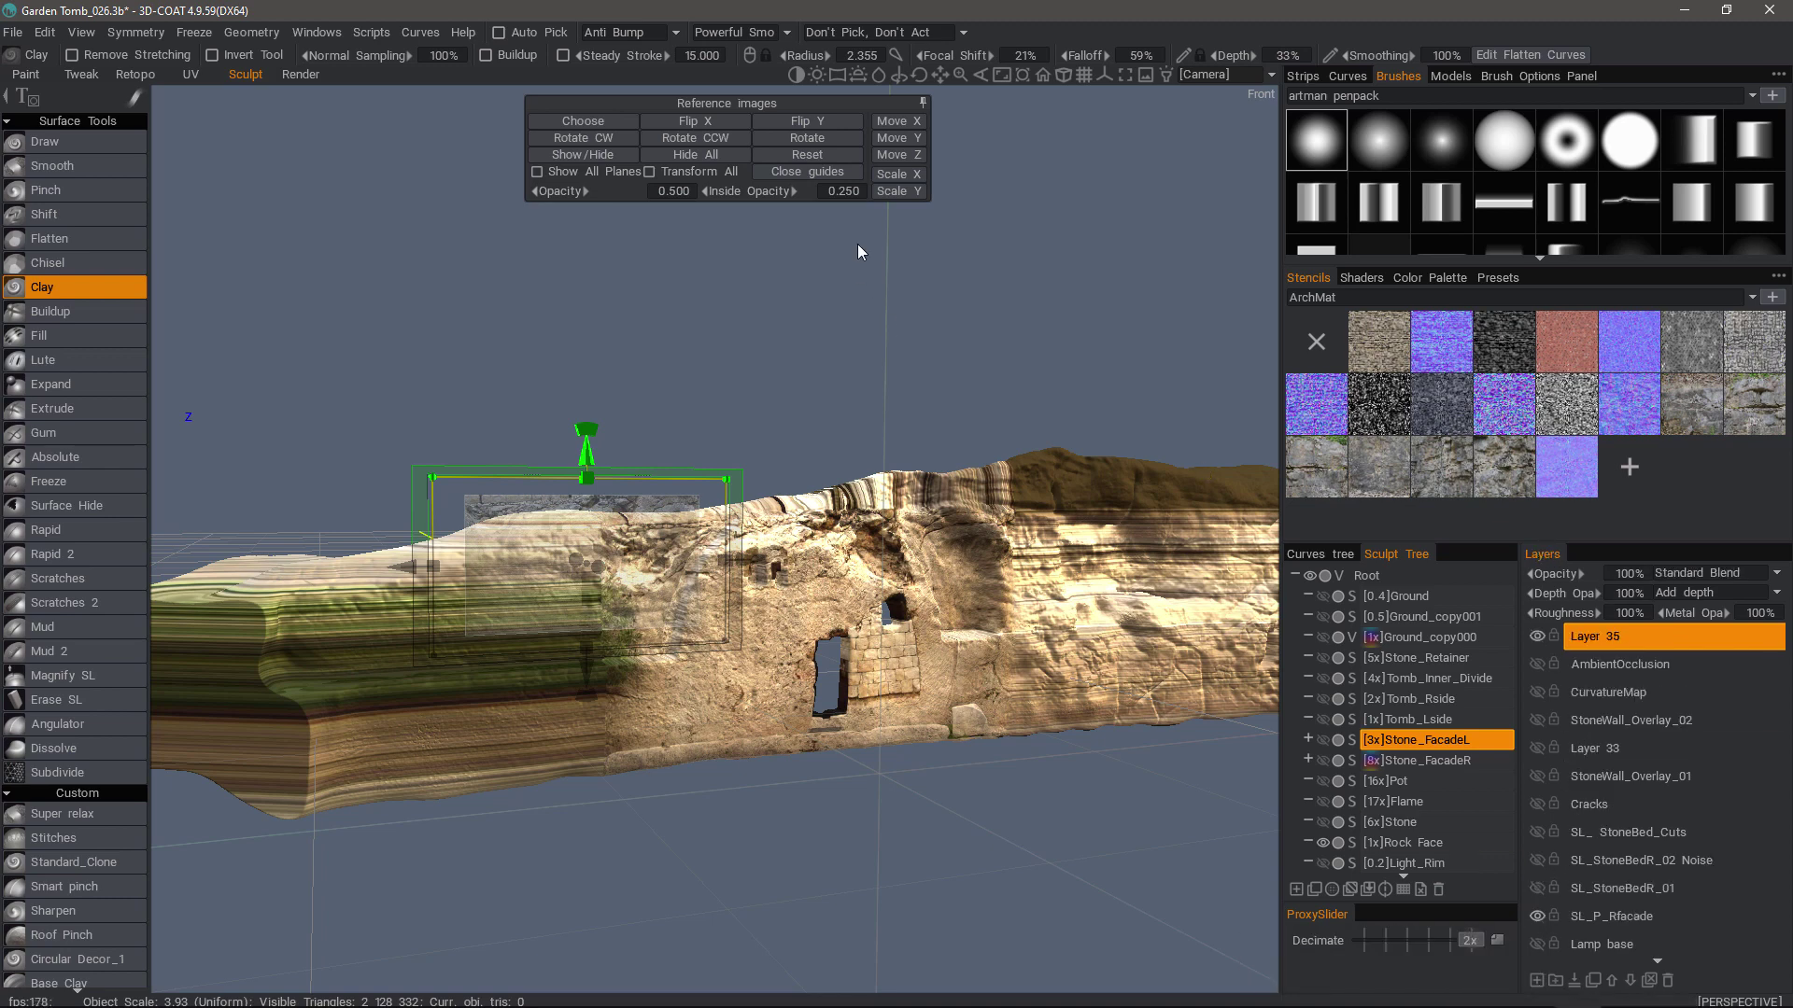
left_click(803, 175)
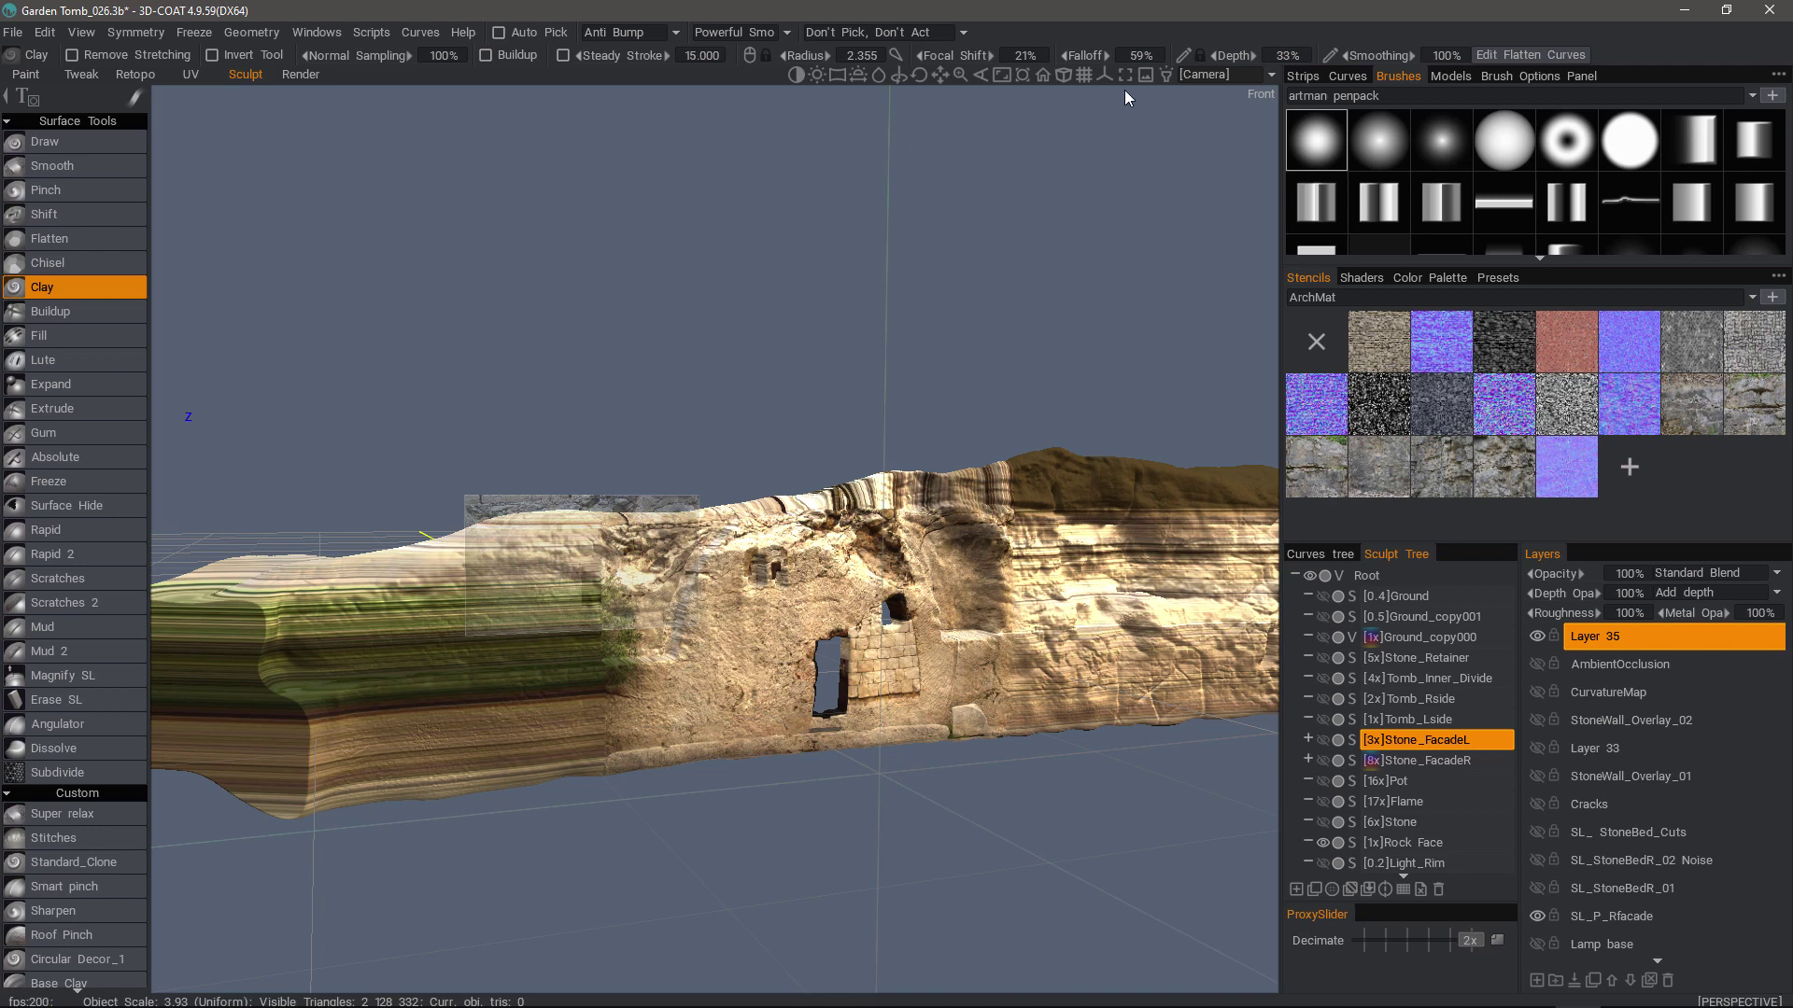
Fill the layer with the projection and disable the projector
left_click(1164, 76)
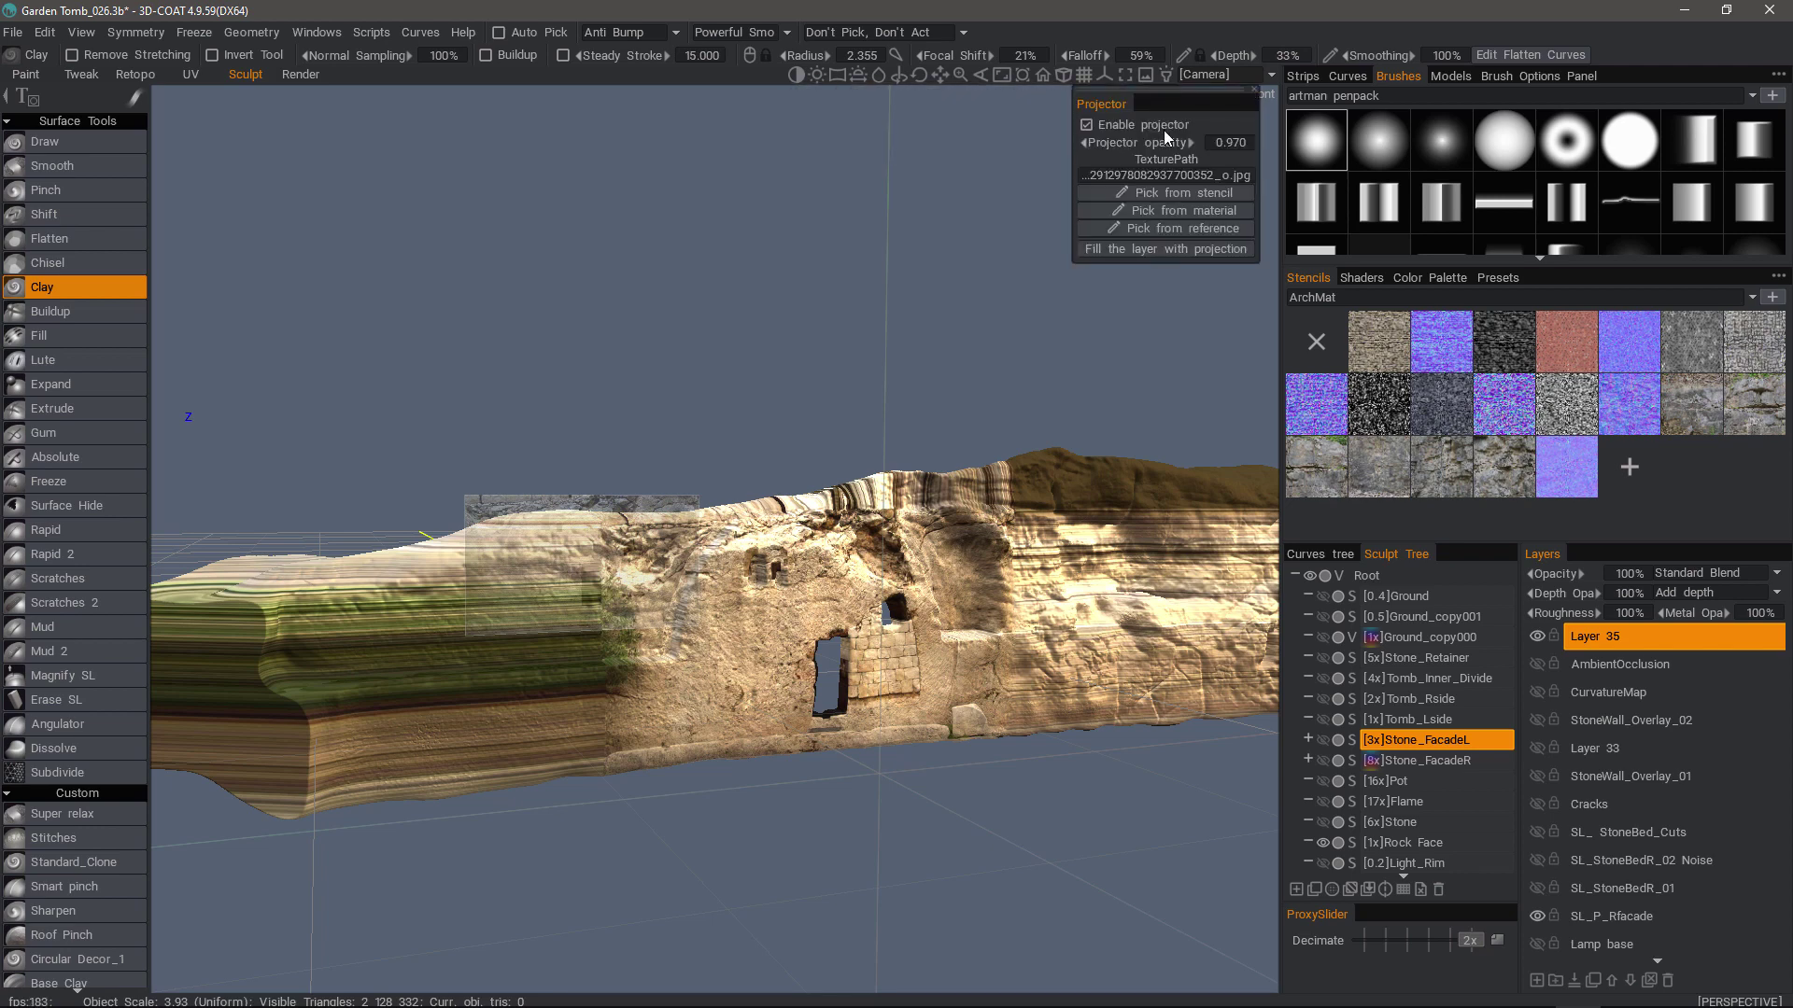
left_click(1168, 249)
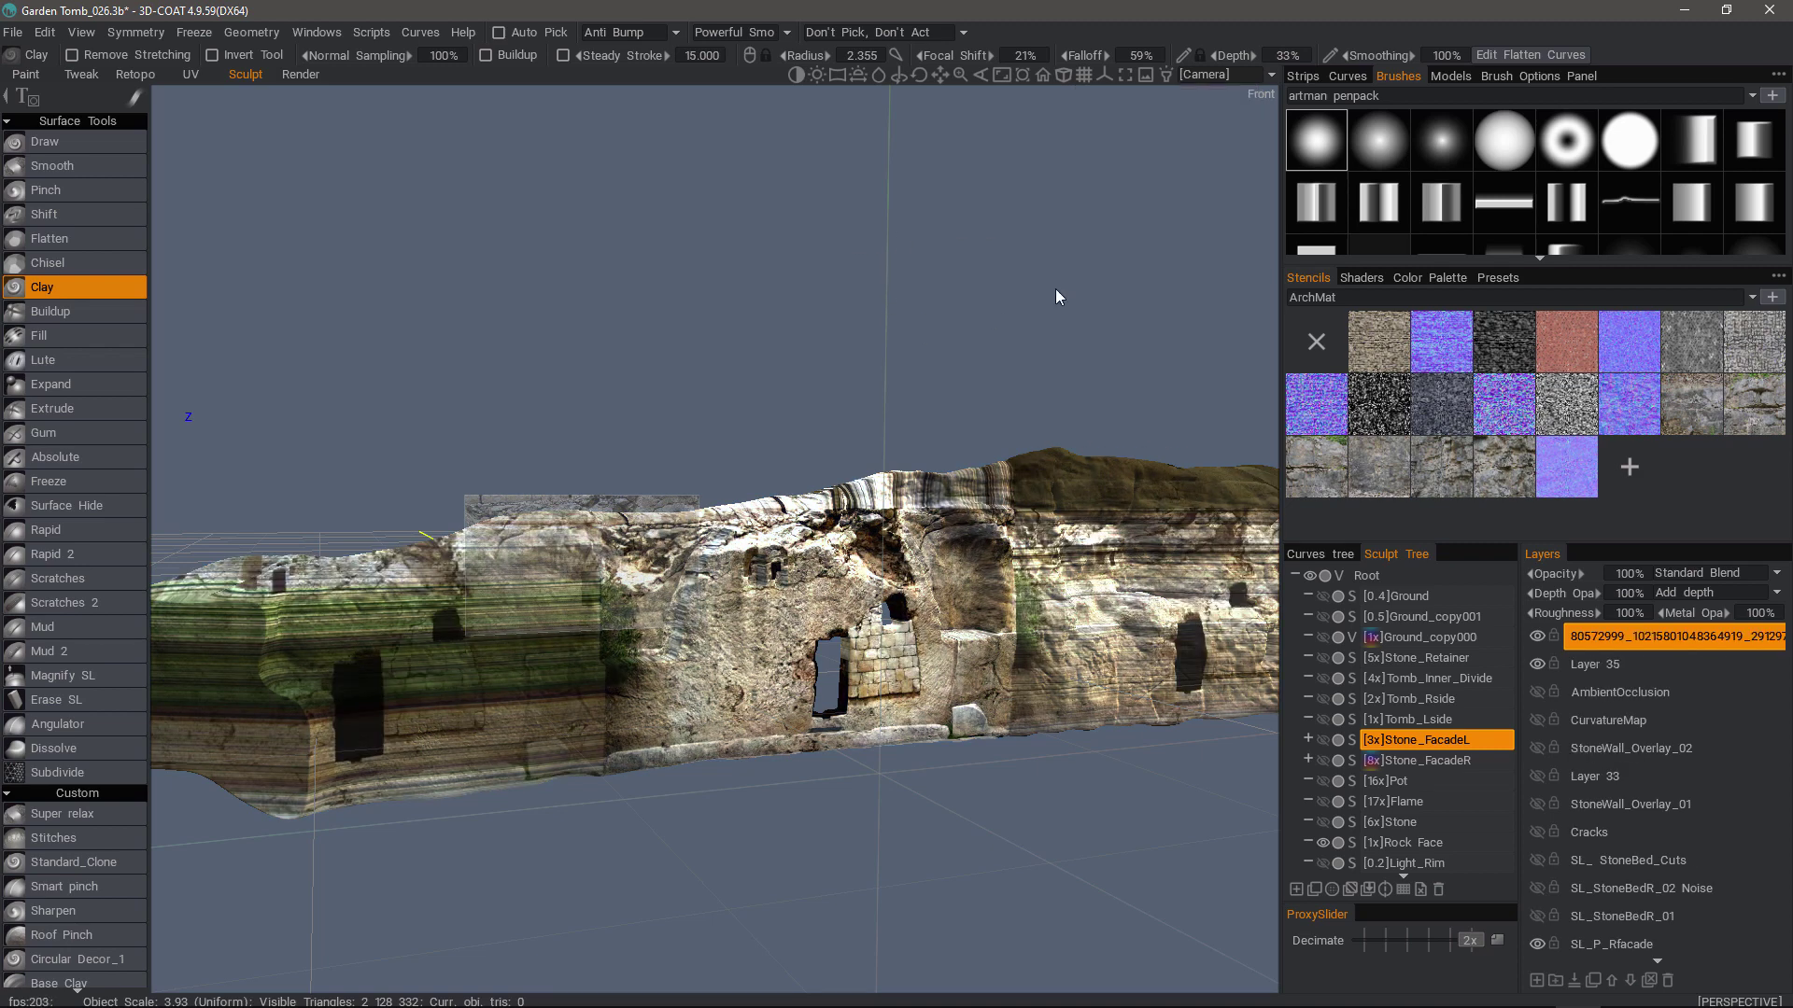
mouse_move(1167, 76)
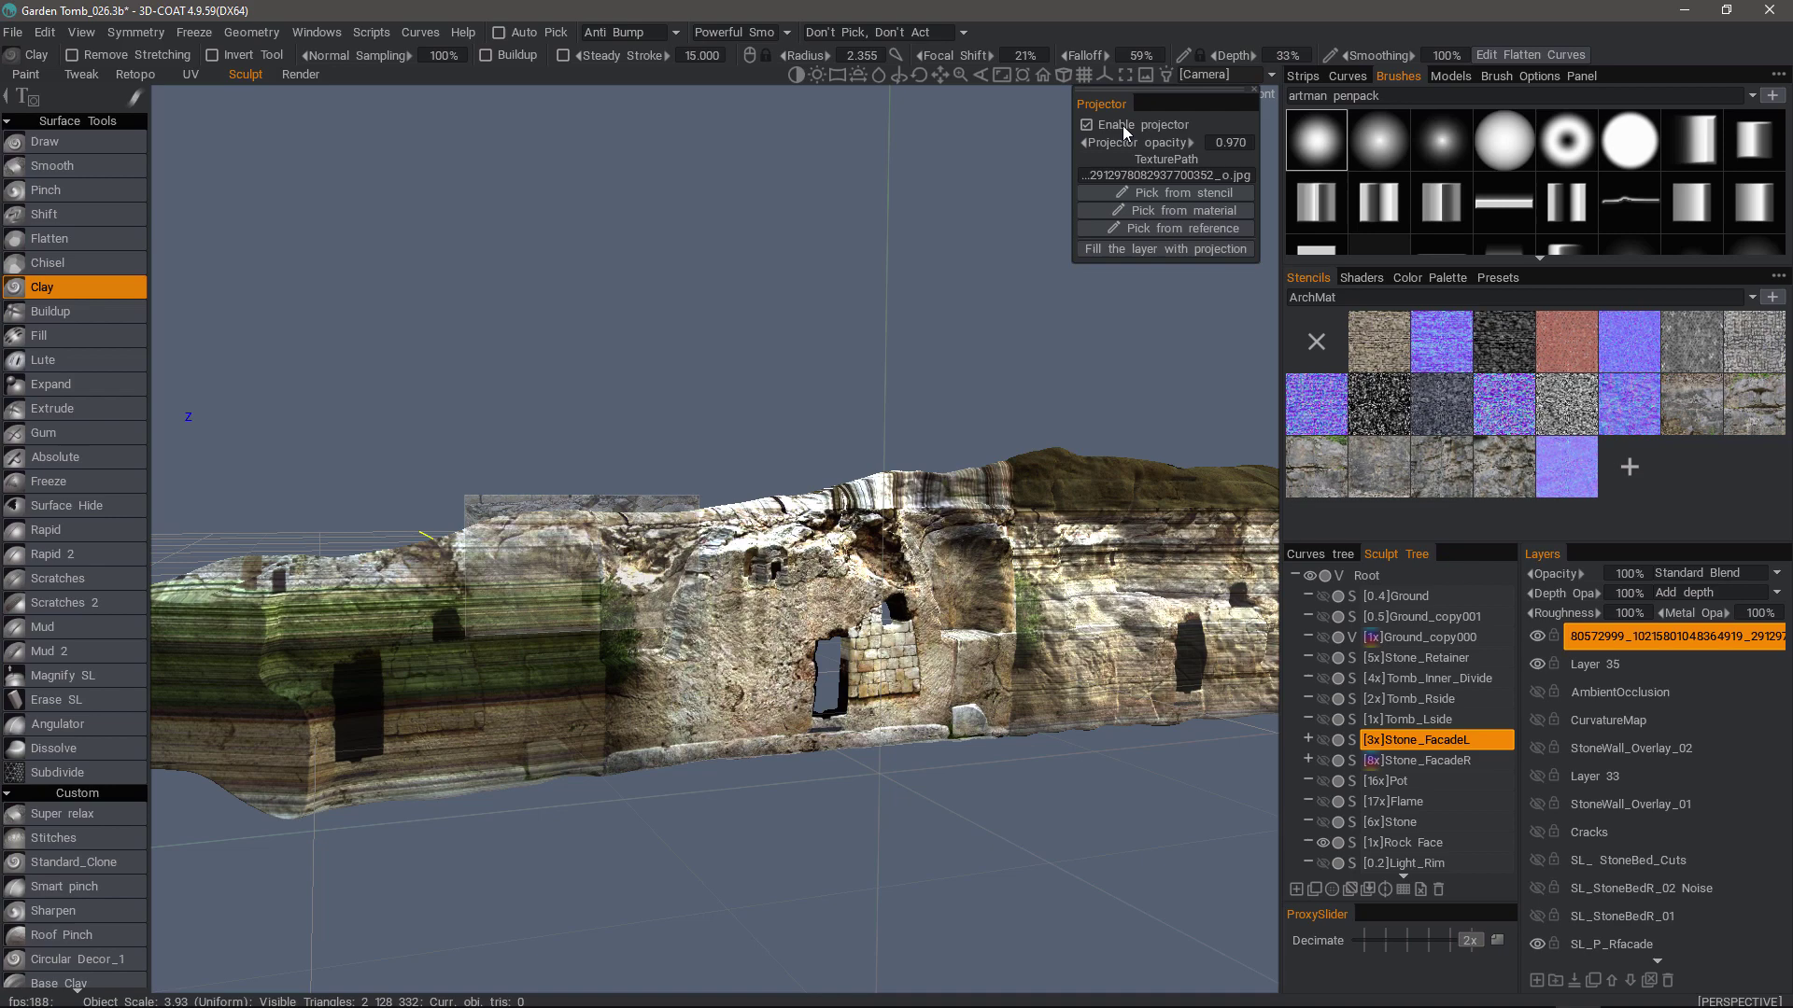
left_click(1087, 125)
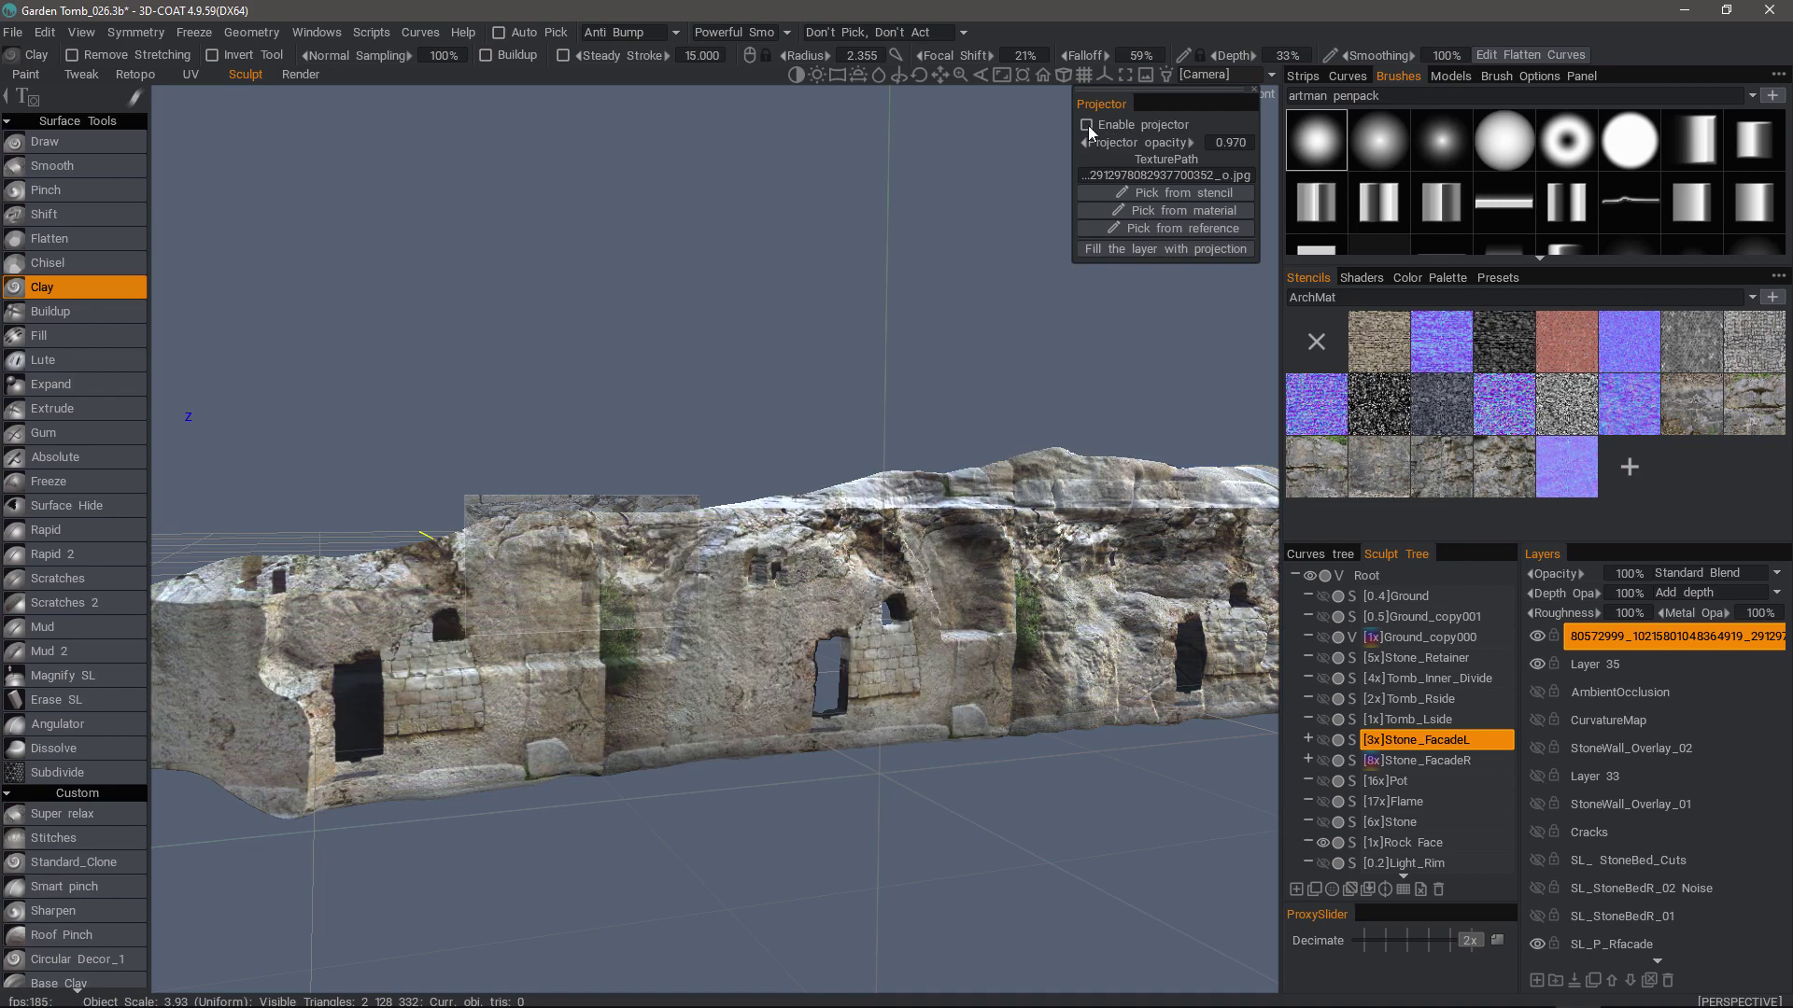
Examine the projected photo texture around the rock face, switching the new photo layer off and on for comparison
mouse_move(731, 360)
left_mouse_down()
mouse_move(661, 465)
mouse_move(983, 557)
mouse_move(1073, 616)
mouse_move(1050, 654)
mouse_move(927, 710)
mouse_move(868, 654)
mouse_move(854, 621)
mouse_move(883, 616)
left_mouse_up()
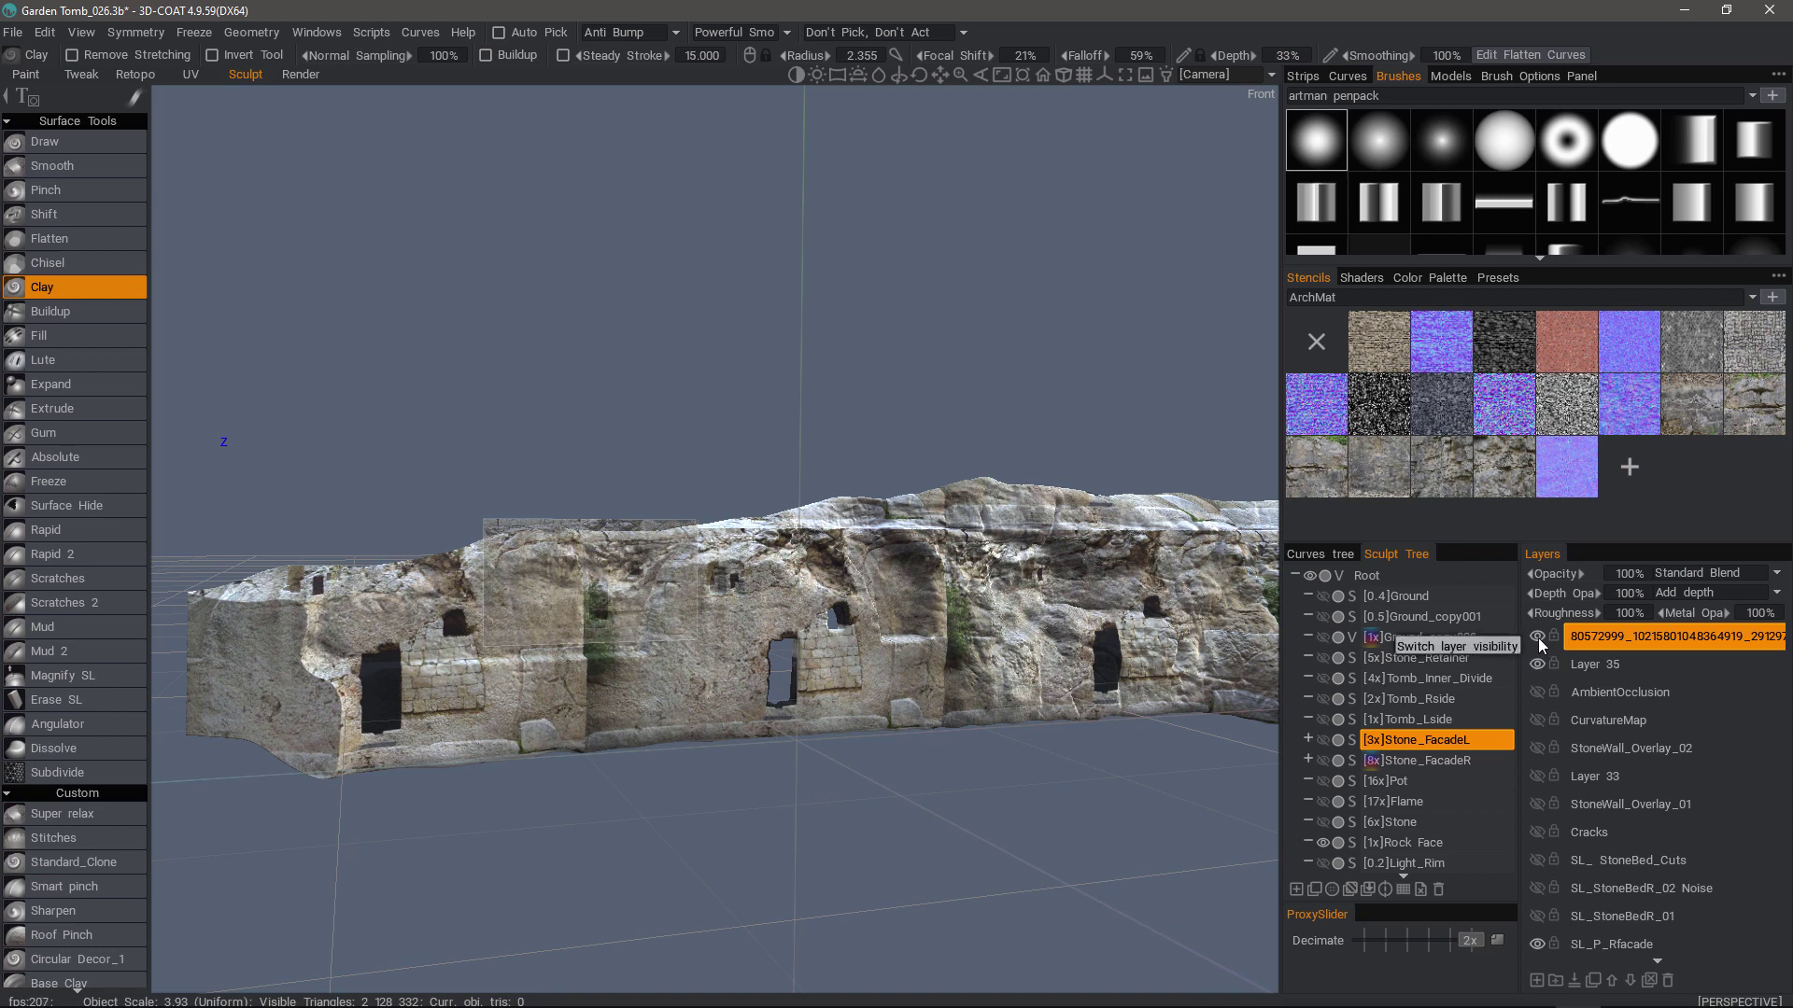
left_click(1538, 640)
left_click(1538, 641)
left_click_drag(915, 654, 636, 650)
mouse_move(636, 651)
middle_mouse_down()
mouse_move(841, 645)
mouse_move(956, 577)
middle_mouse_up()
left_click_drag(956, 577, 822, 630, "alt")
scroll(826, 613, "up", 3)
middle_click_drag(826, 613, 800, 632)
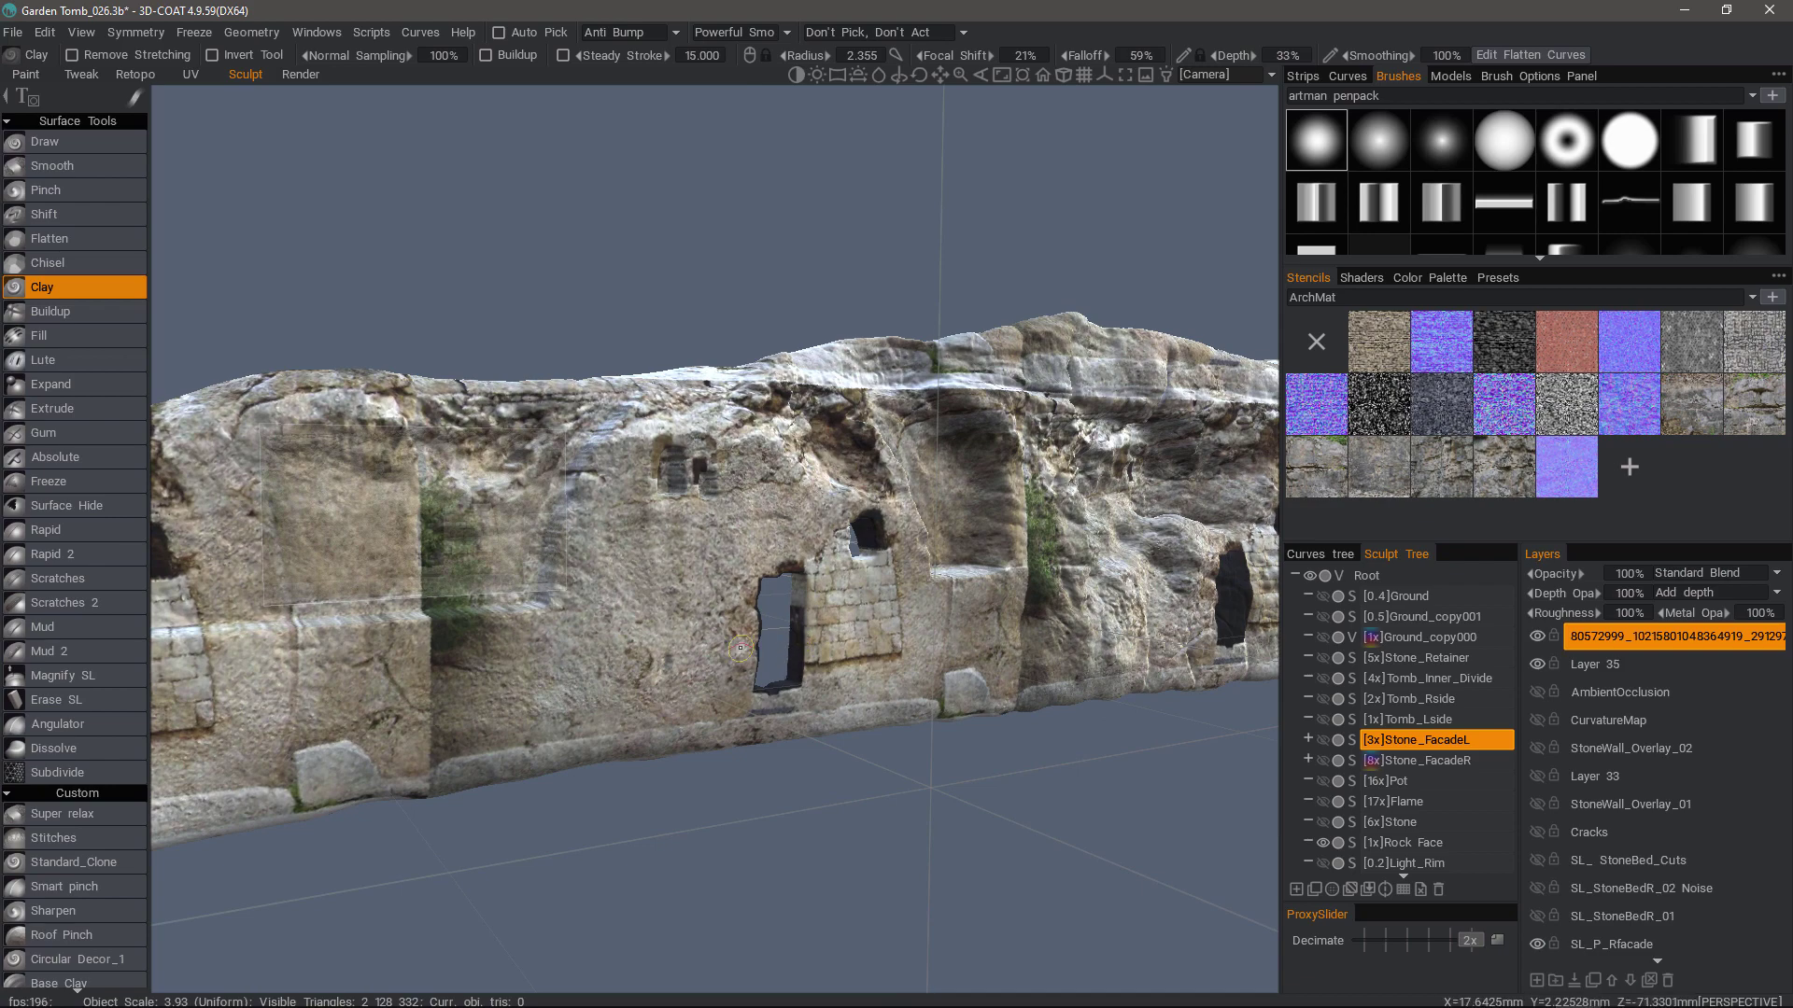
middle_click_drag(747, 551, 687, 667)
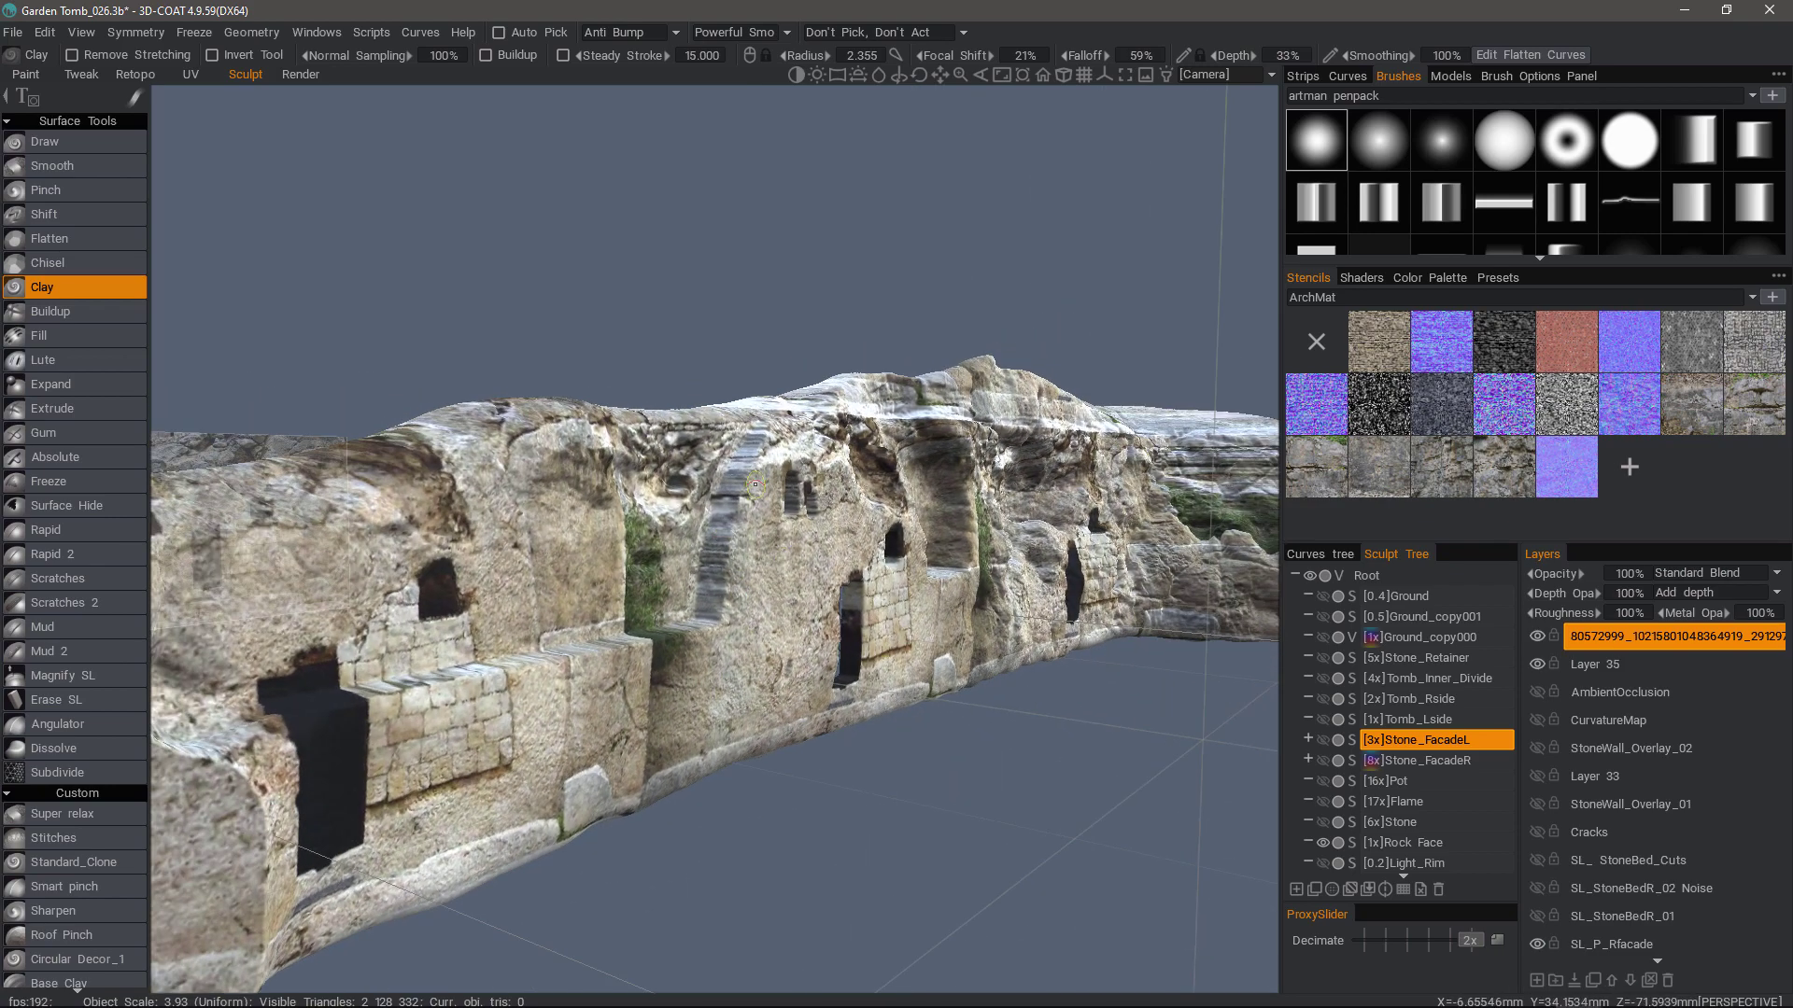
right_click_drag(755, 484, 673, 484)
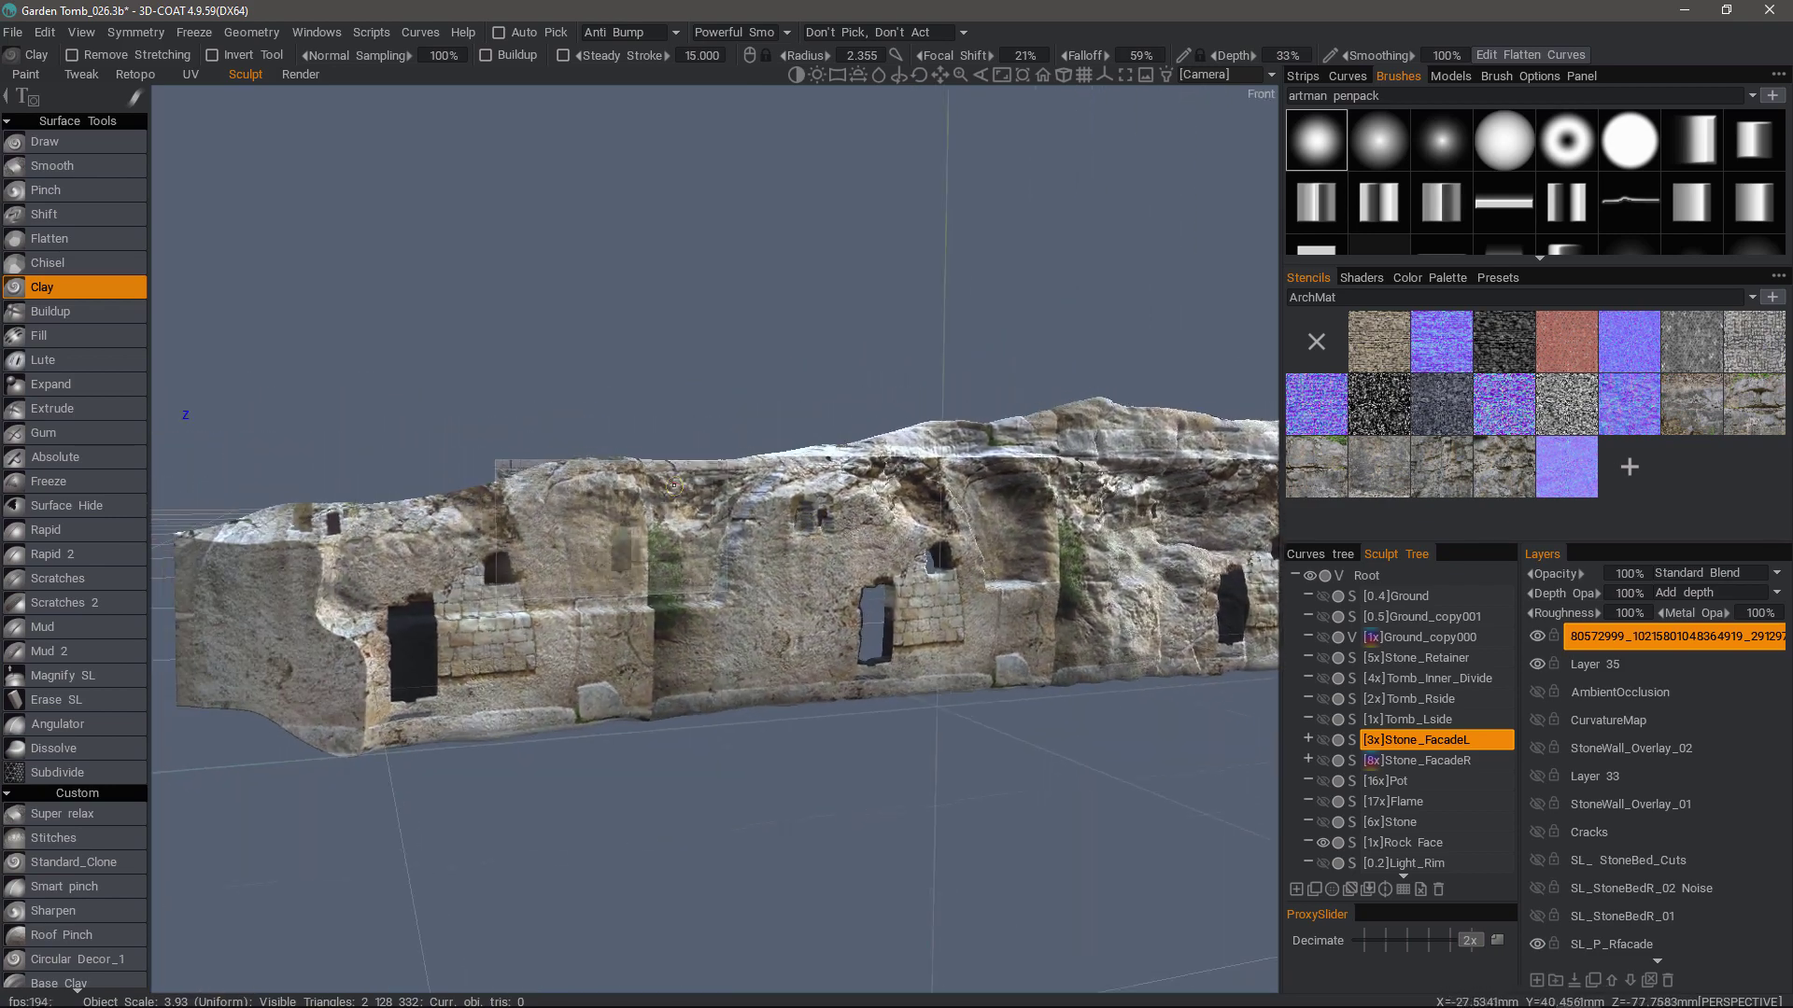
left_click_drag(673, 486, 612, 501, "alt")
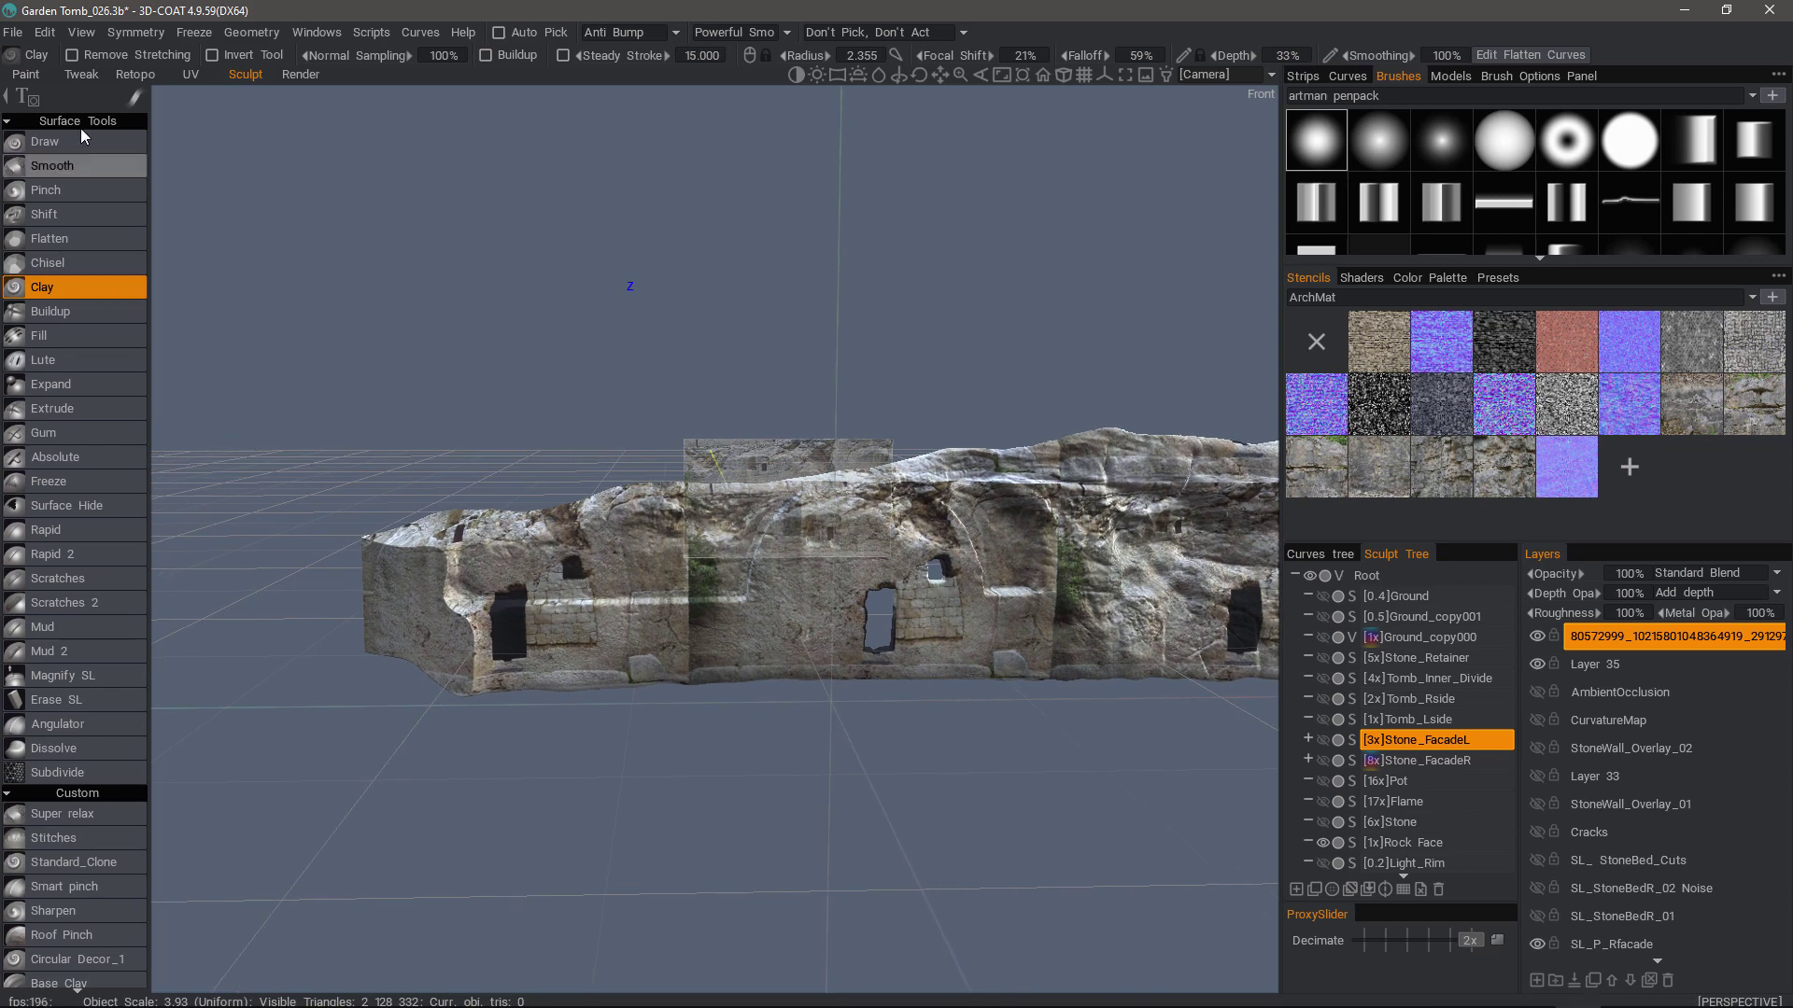
Switch to the Paint workspace and erase the repeated photo texture from the left end of the rock face with a rectangular eraser stroke
left_click(28, 76)
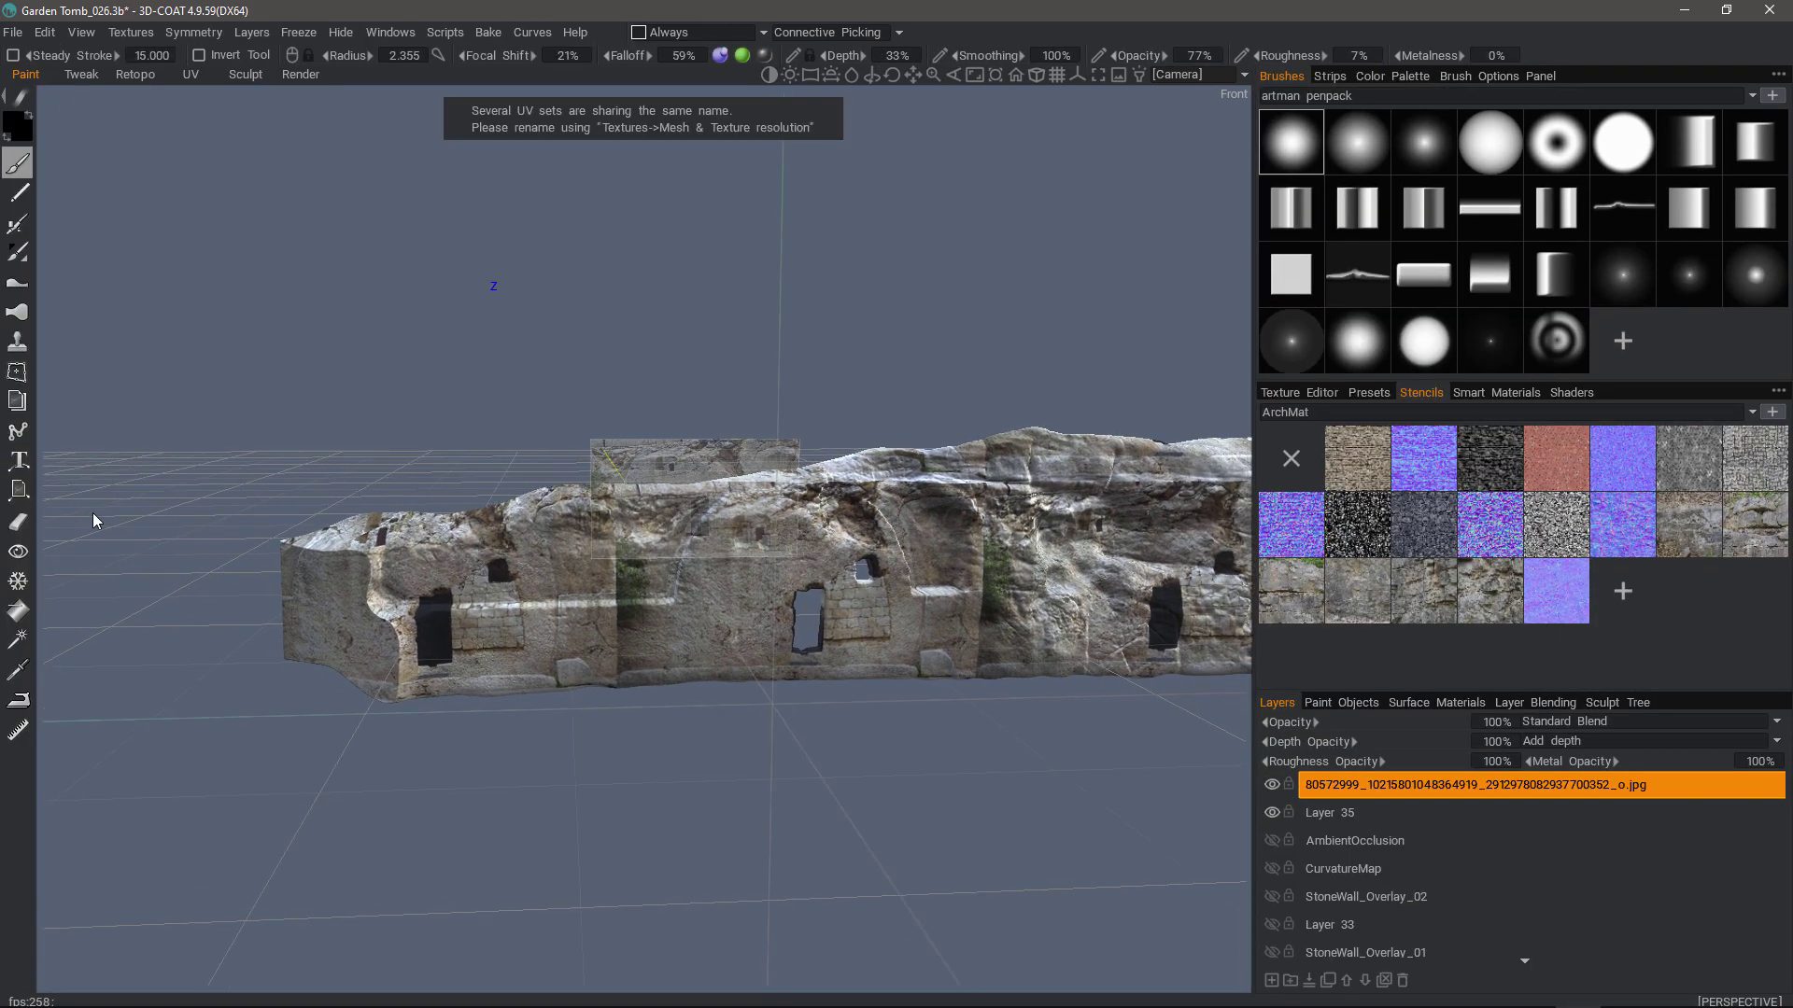
right_click_drag(93, 519, 72, 559)
left_click(18, 522)
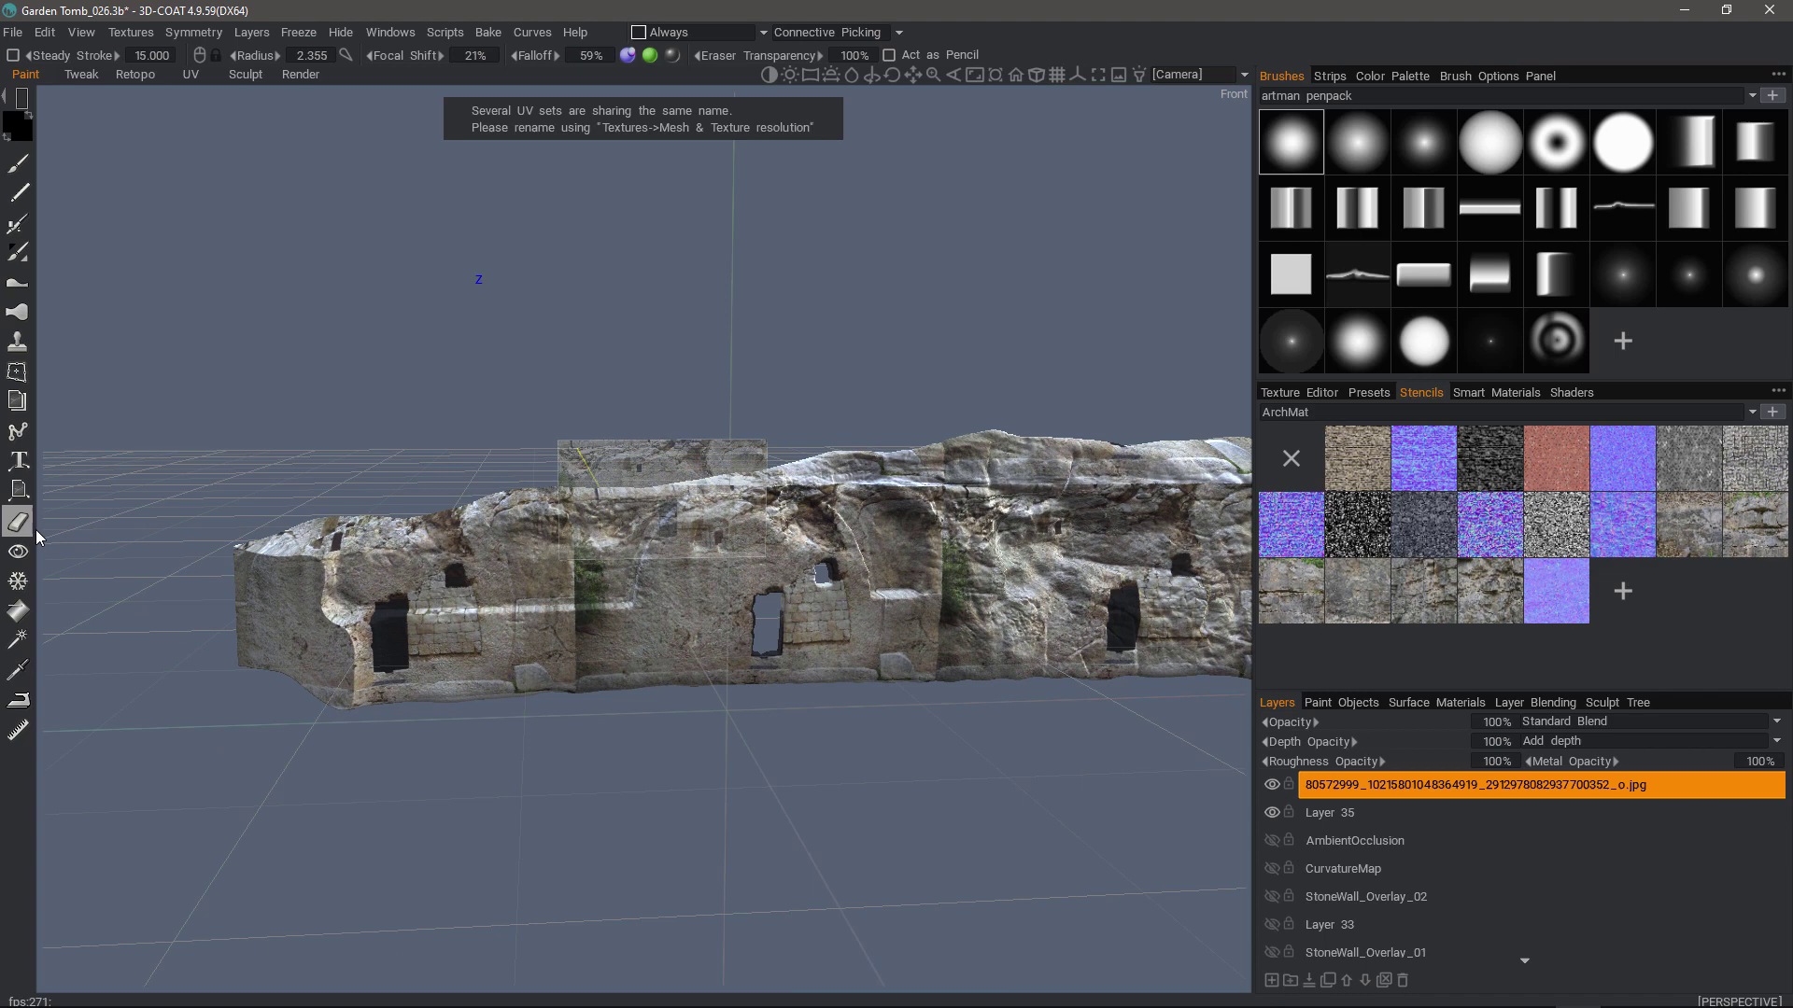
right_click_drag(236, 528, 253, 523)
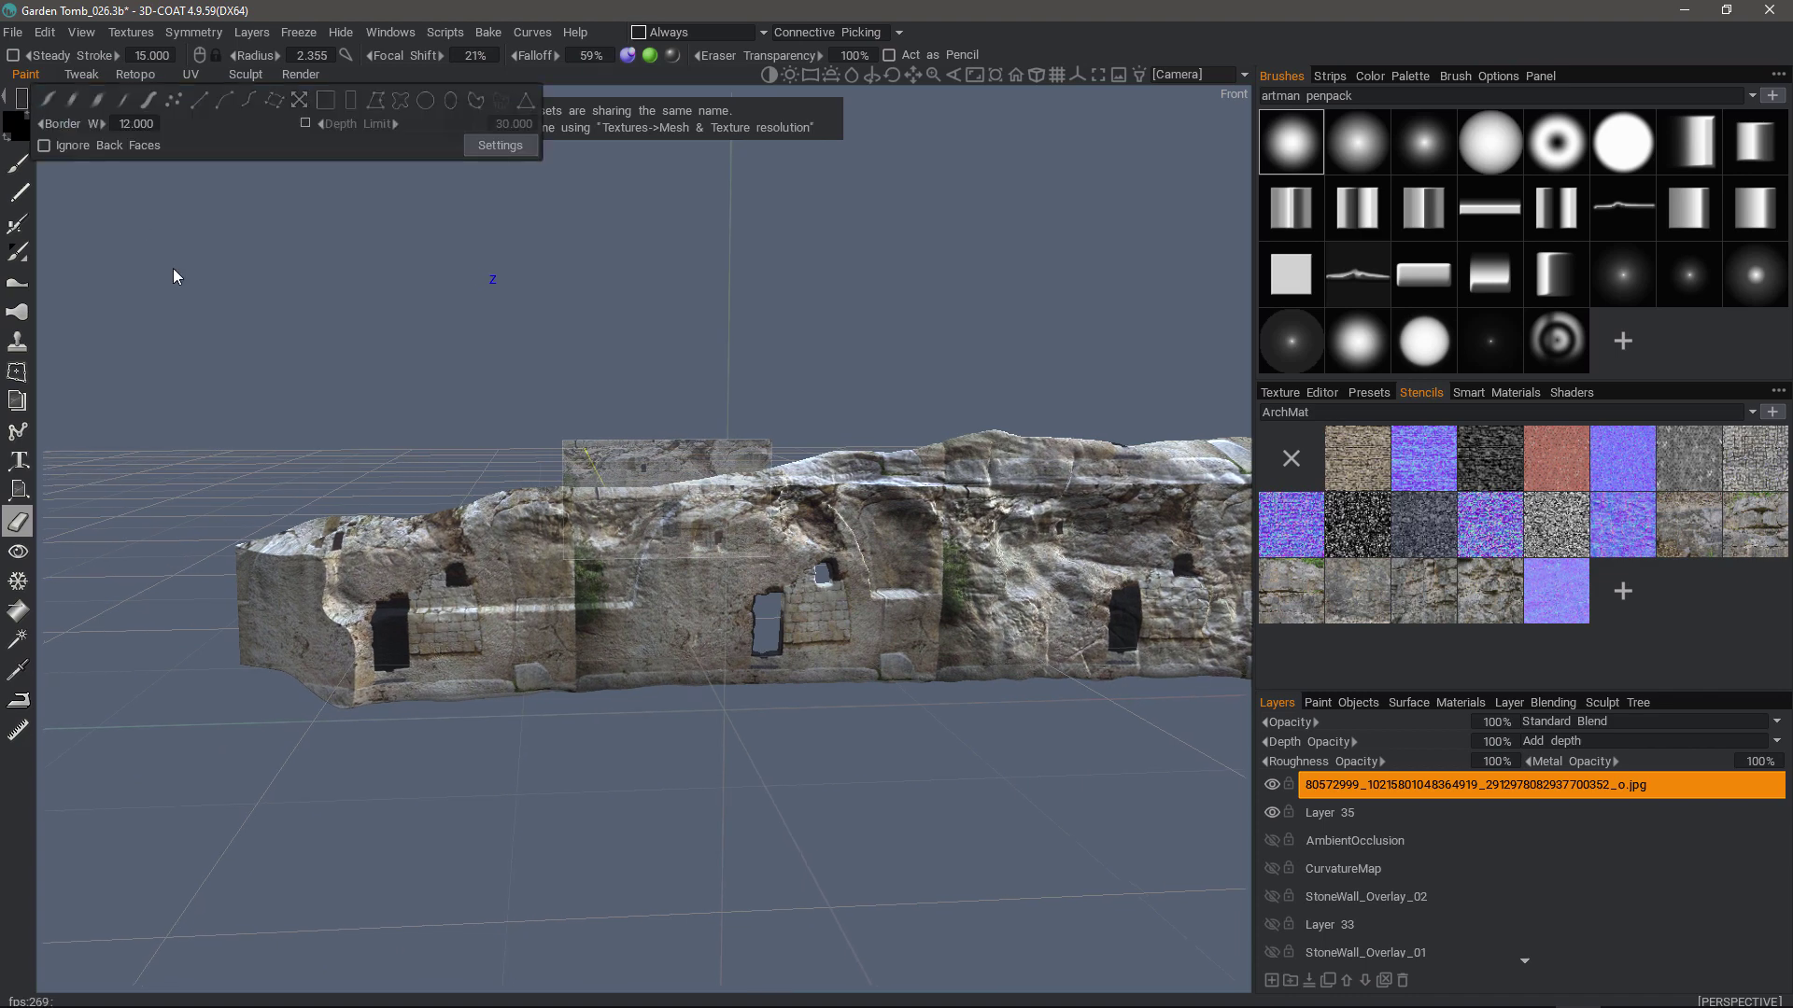
right_click_drag(172, 267, 233, 487)
mouse_move(194, 435)
left_mouse_down()
mouse_move(245, 452)
mouse_move(512, 660)
mouse_move(568, 742)
left_mouse_up()
Erase the repeated photo texture from the right part of the rock face, keeping only the central section around the door
mouse_move(396, 750)
right_mouse_down()
mouse_move(738, 509)
mouse_move(687, 445)
right_mouse_up()
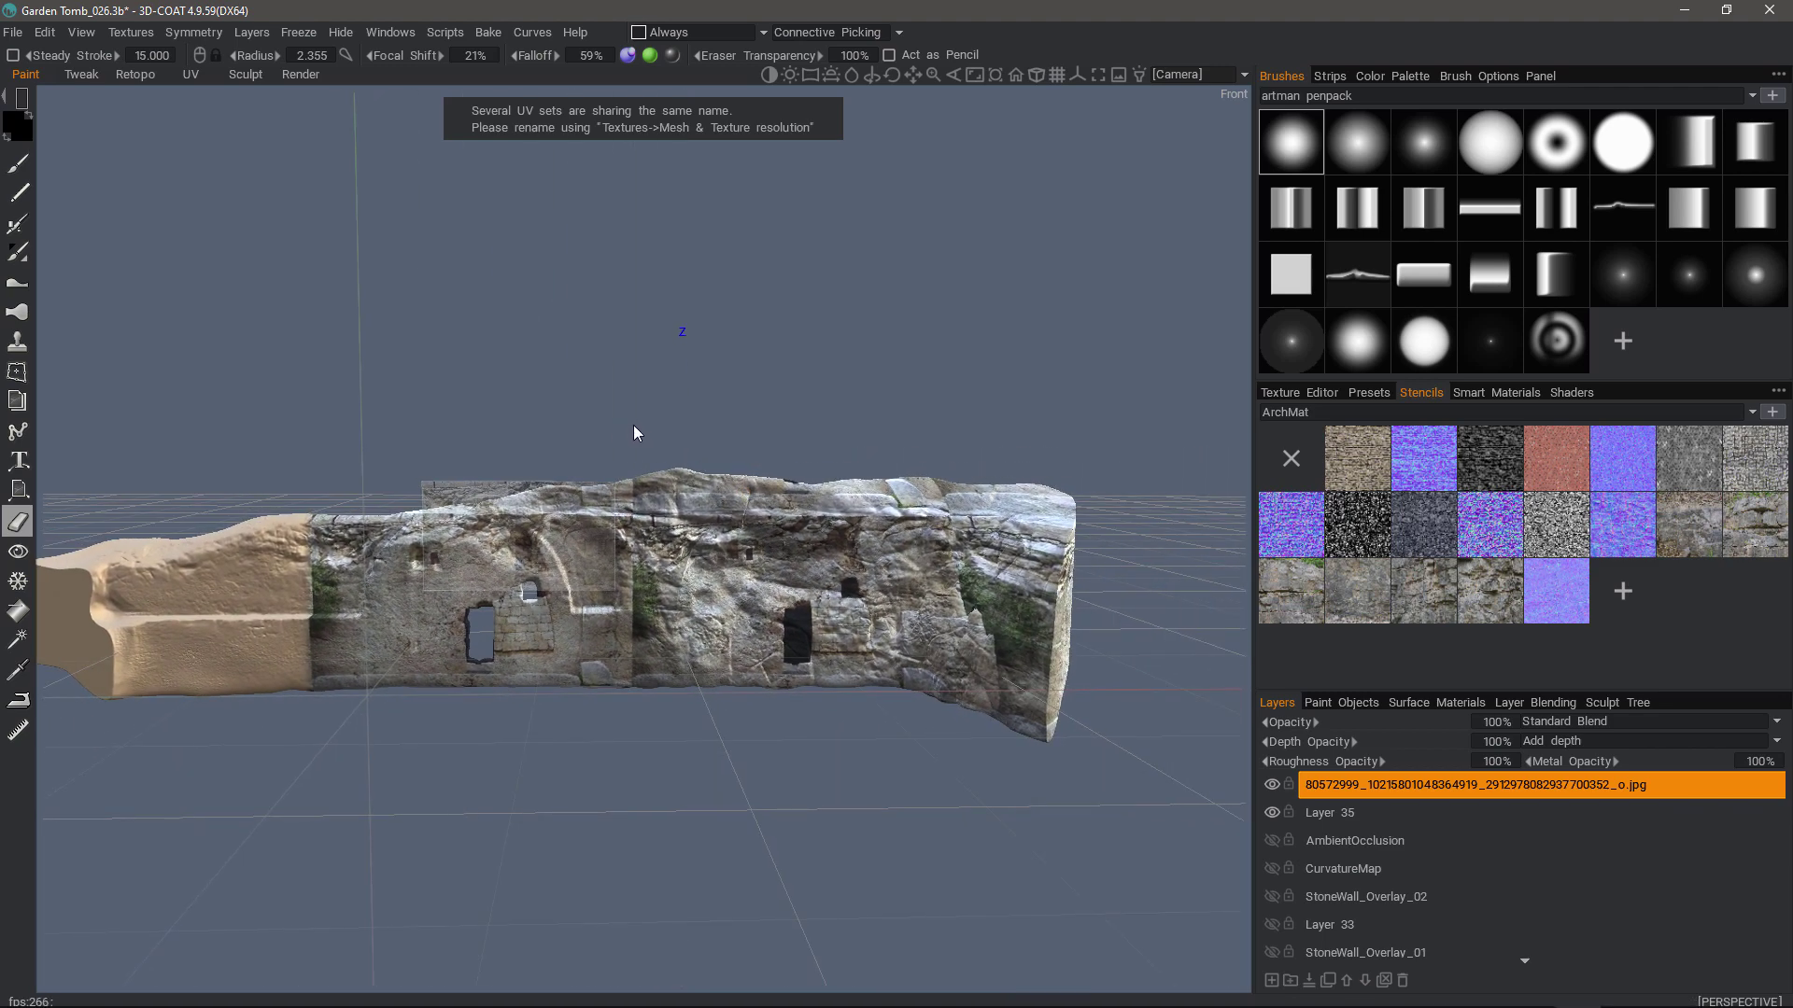
mouse_move(635, 432)
left_mouse_down("alt")
mouse_move(737, 611)
mouse_move(943, 789)
mouse_move(1121, 830)
left_mouse_up("alt")
left_click_drag(560, 581, 756, 580, "alt")
right_click_drag(756, 578, 1057, 513)
left_click_drag(1057, 514, 971, 323, "alt")
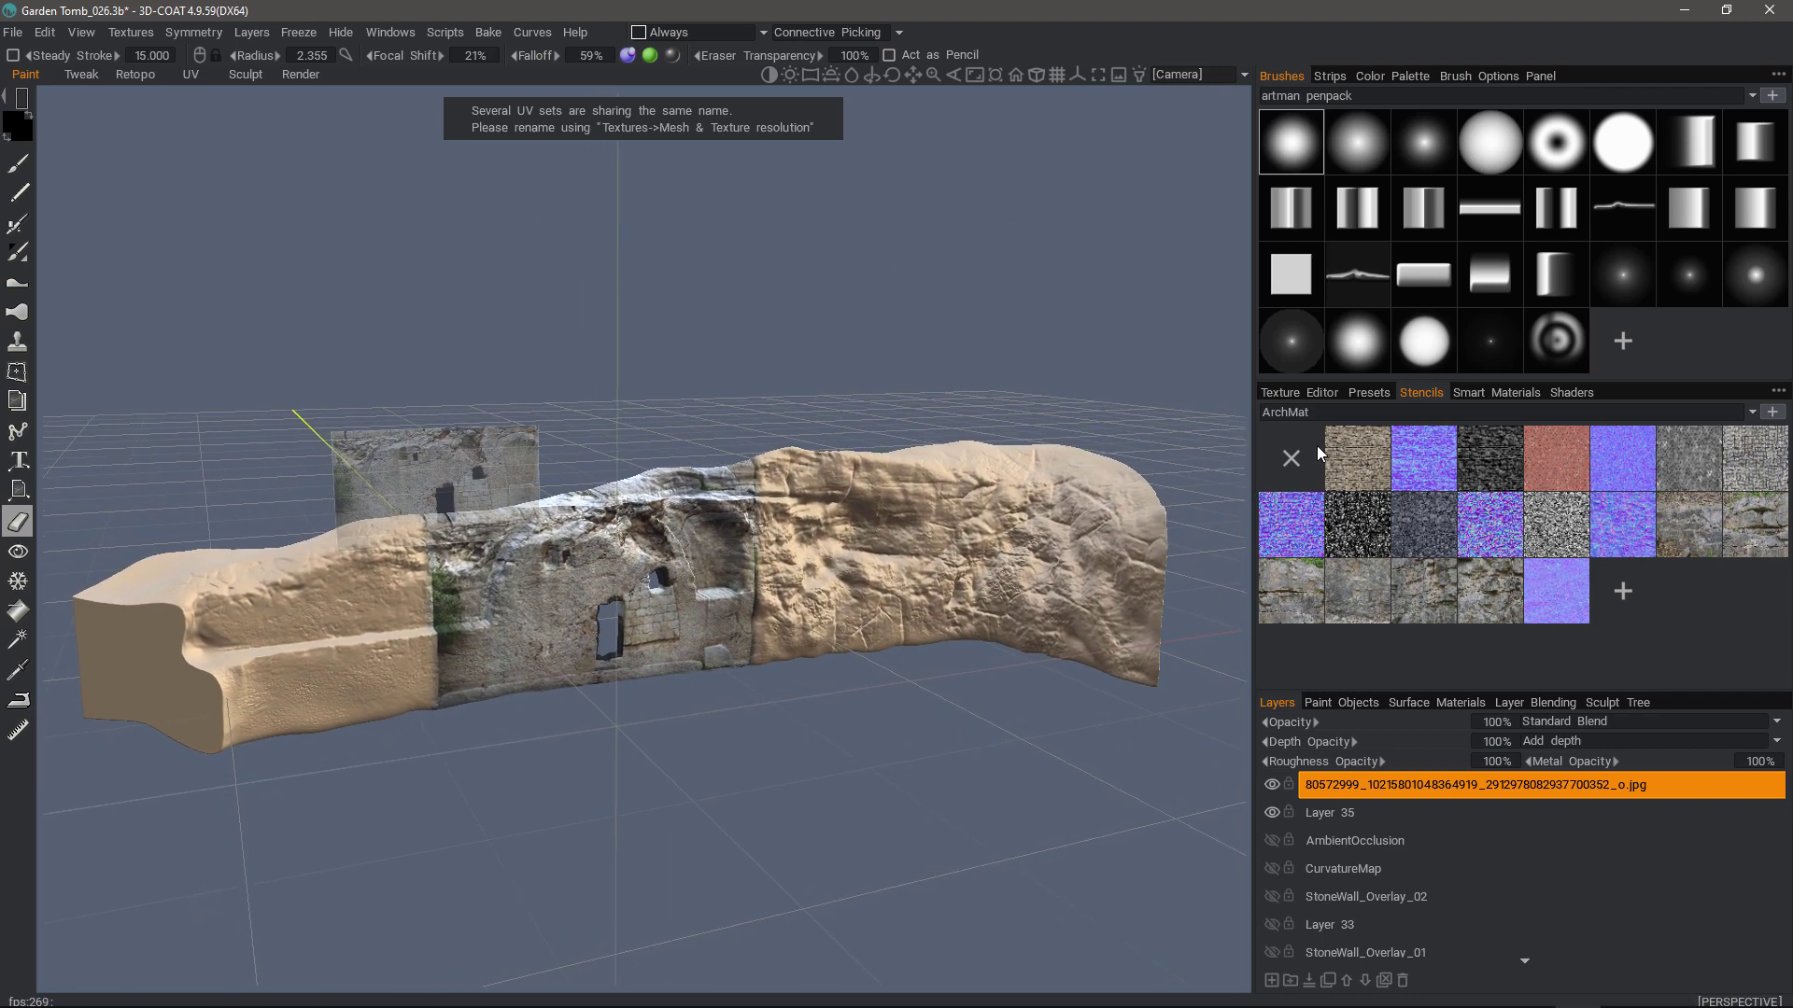
Hide the projected photo layer, then hide the reference image behind the model and close its placement guides
left_click(1272, 785)
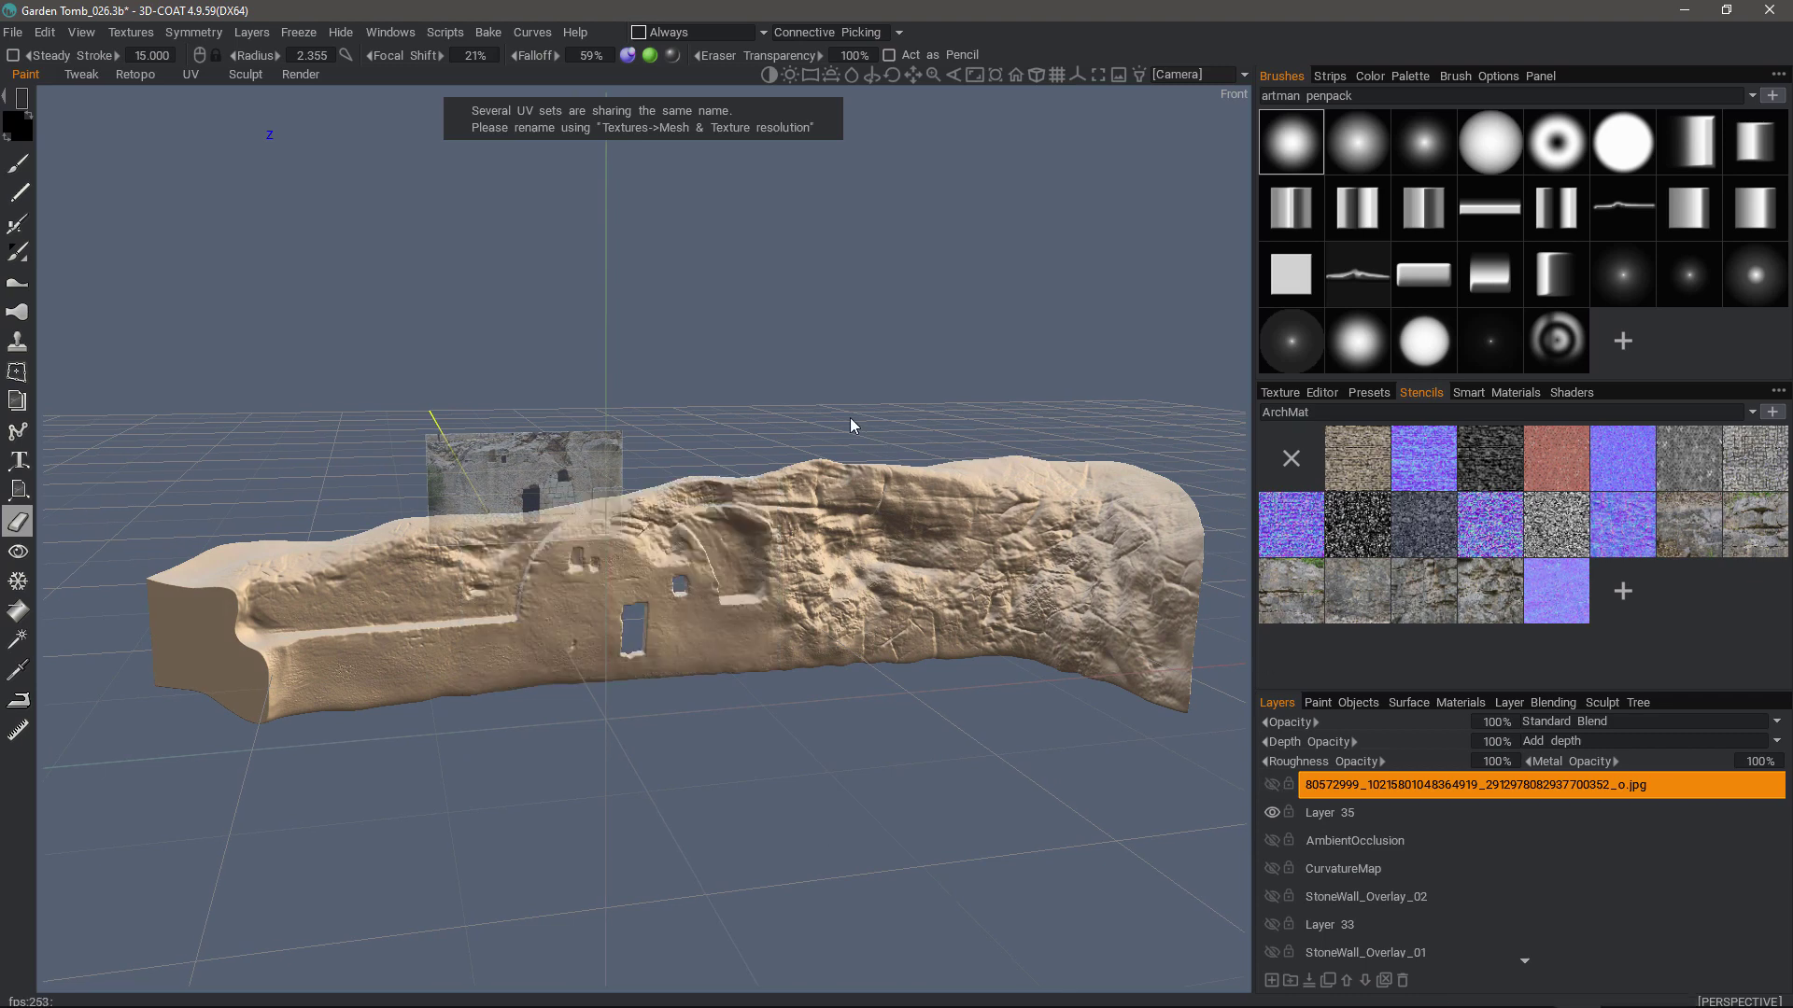
right_click_drag(849, 417, 1119, 81)
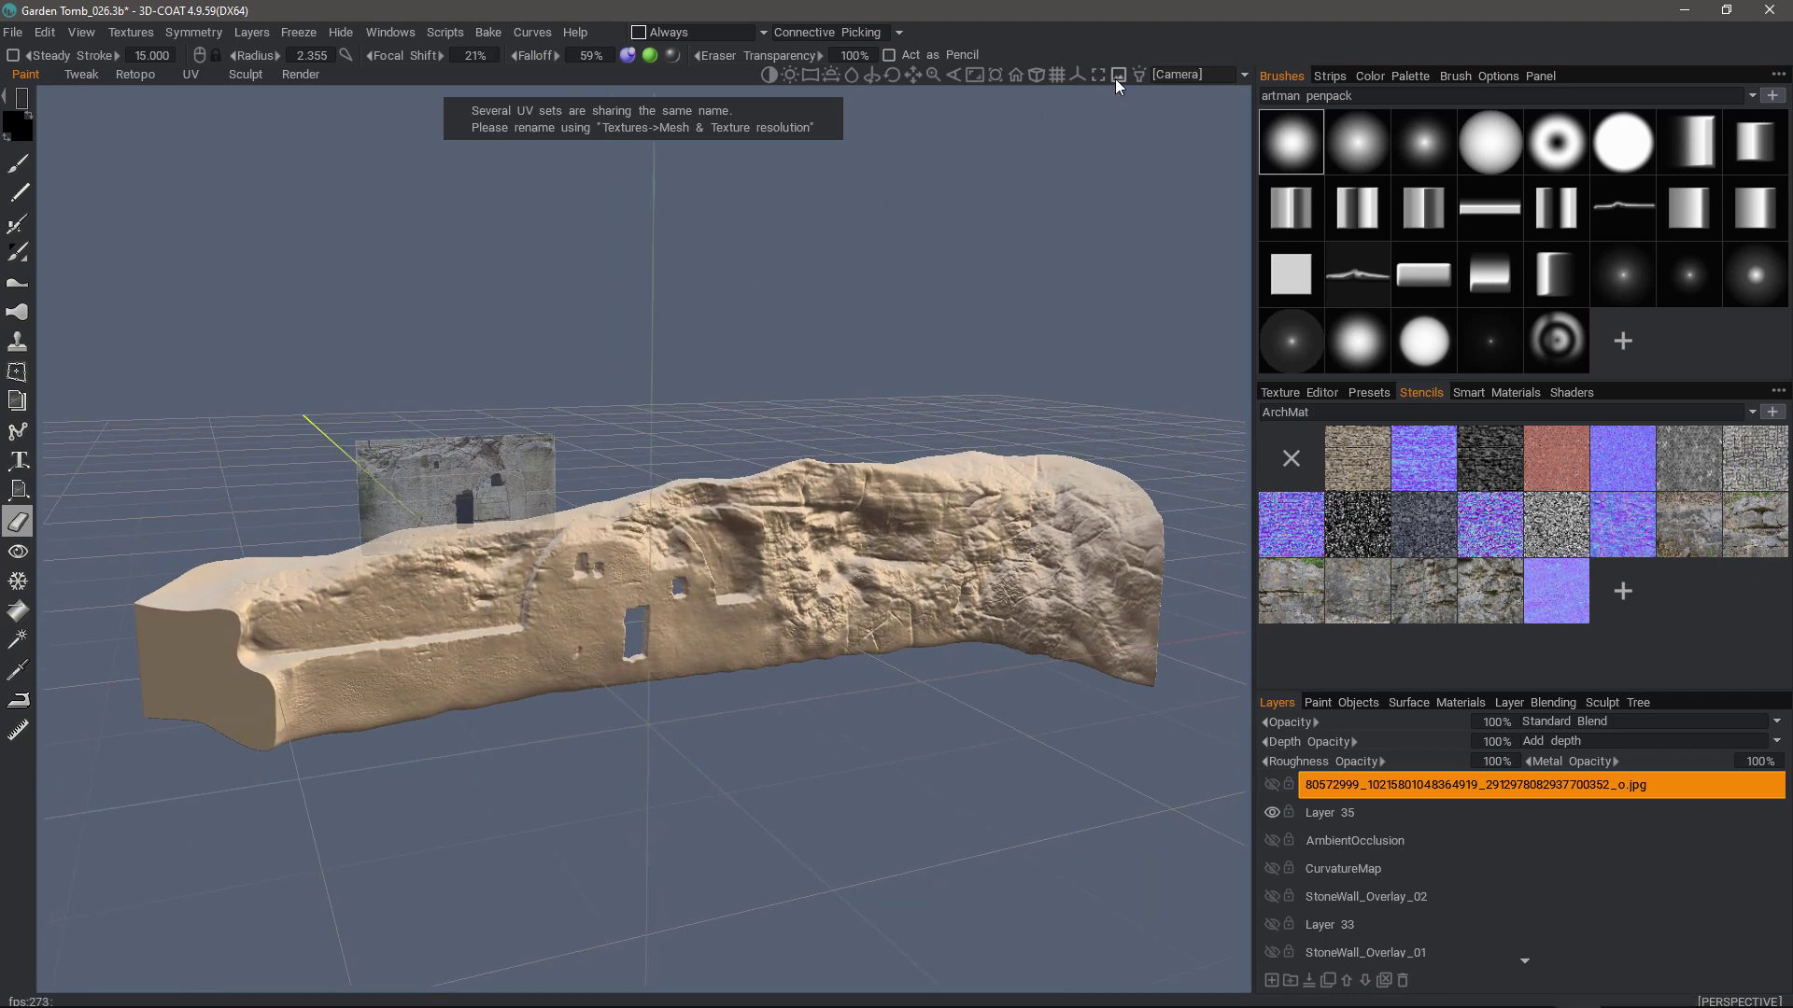
left_click(1118, 76)
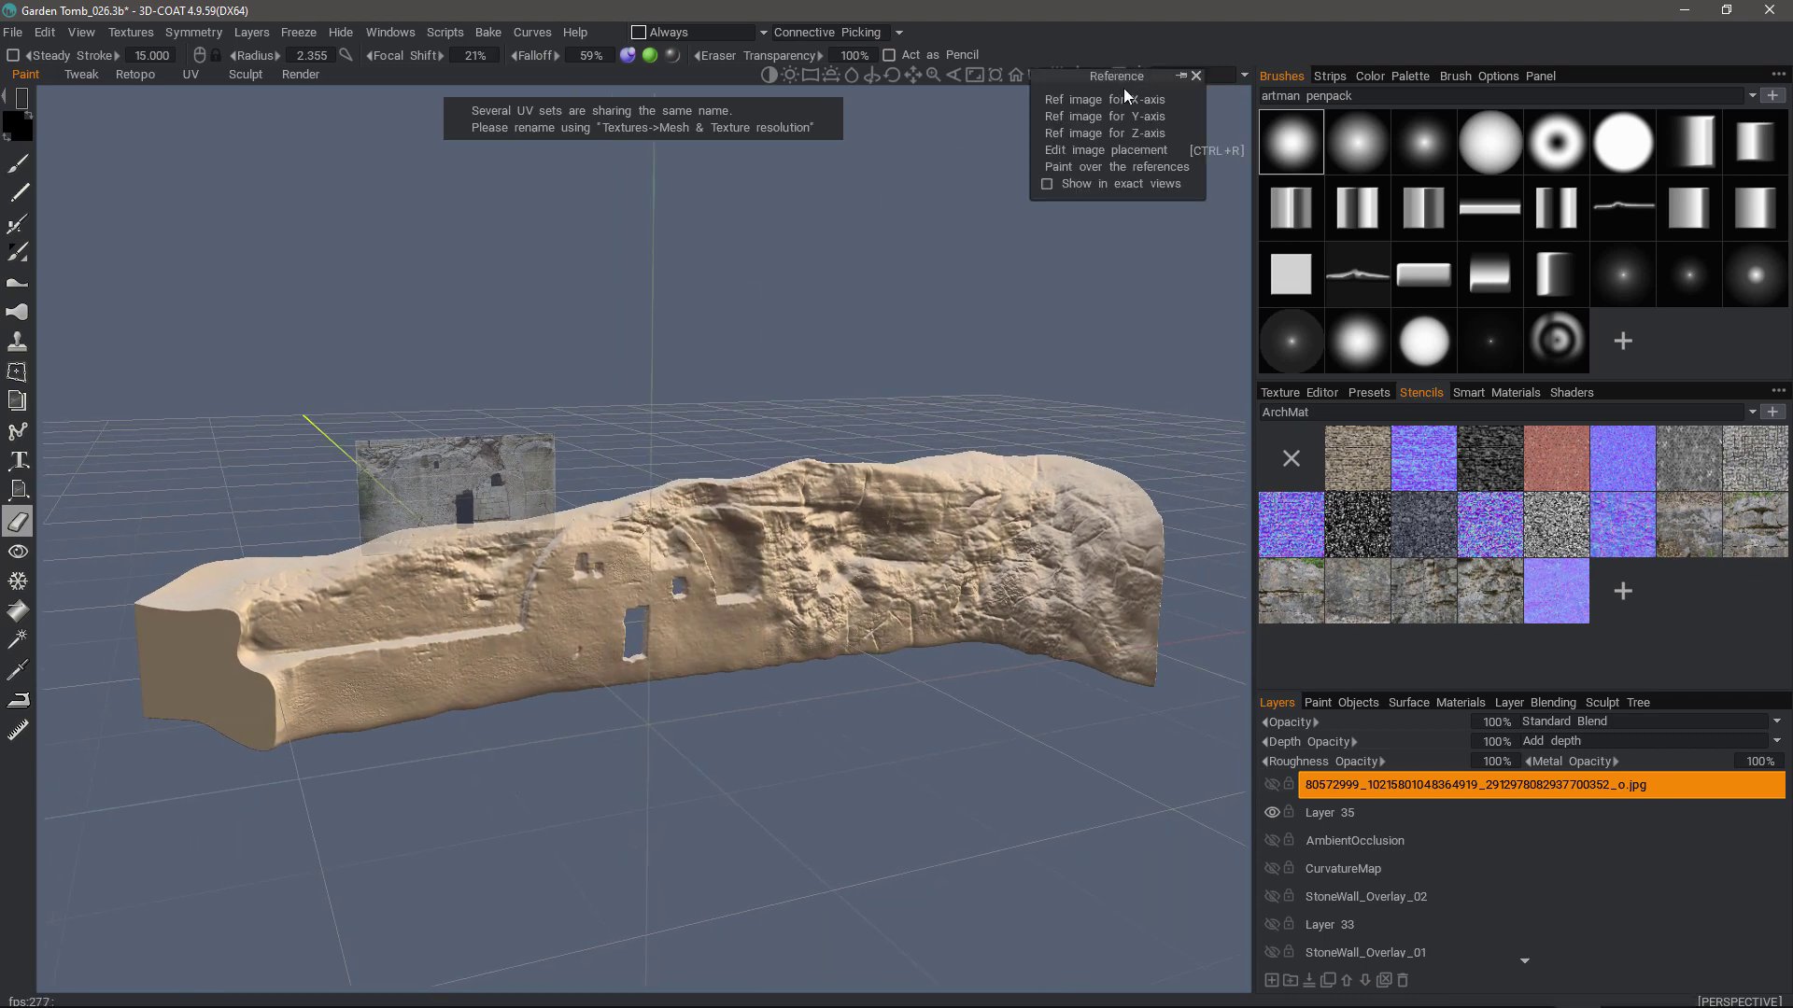
left_click(1106, 151)
left_click(530, 201)
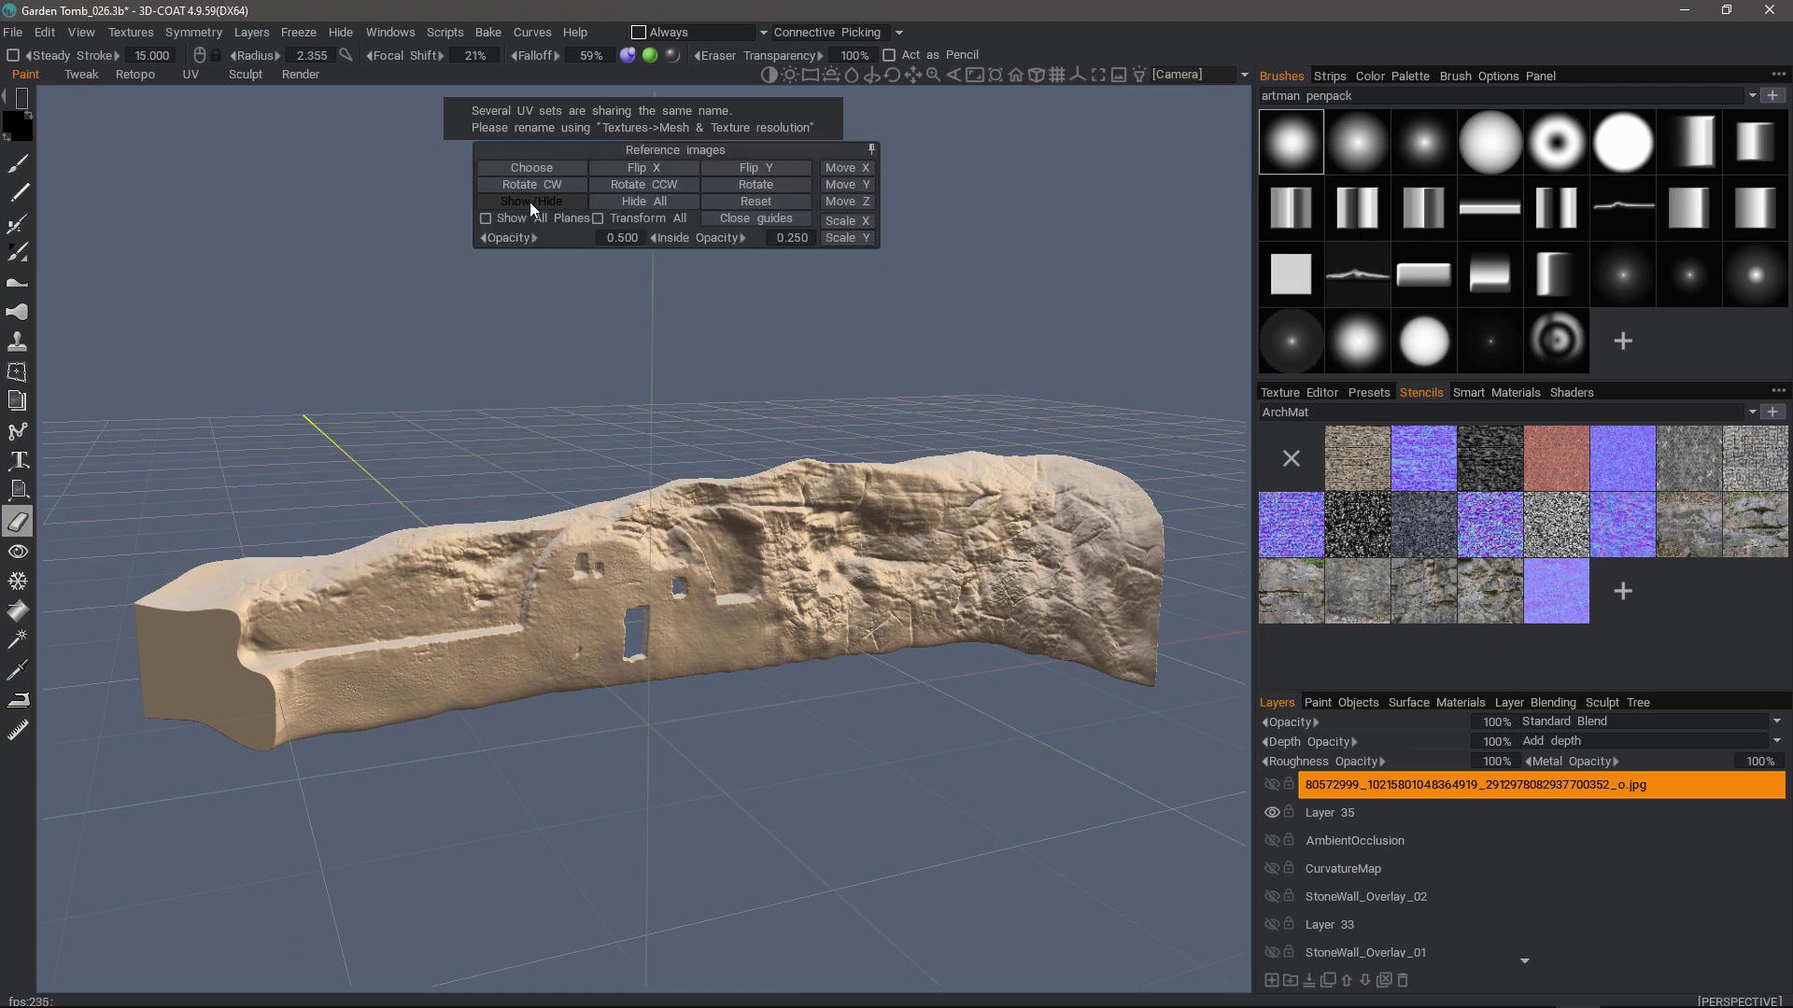
left_click_drag(953, 360, 922, 355)
left_click(800, 218)
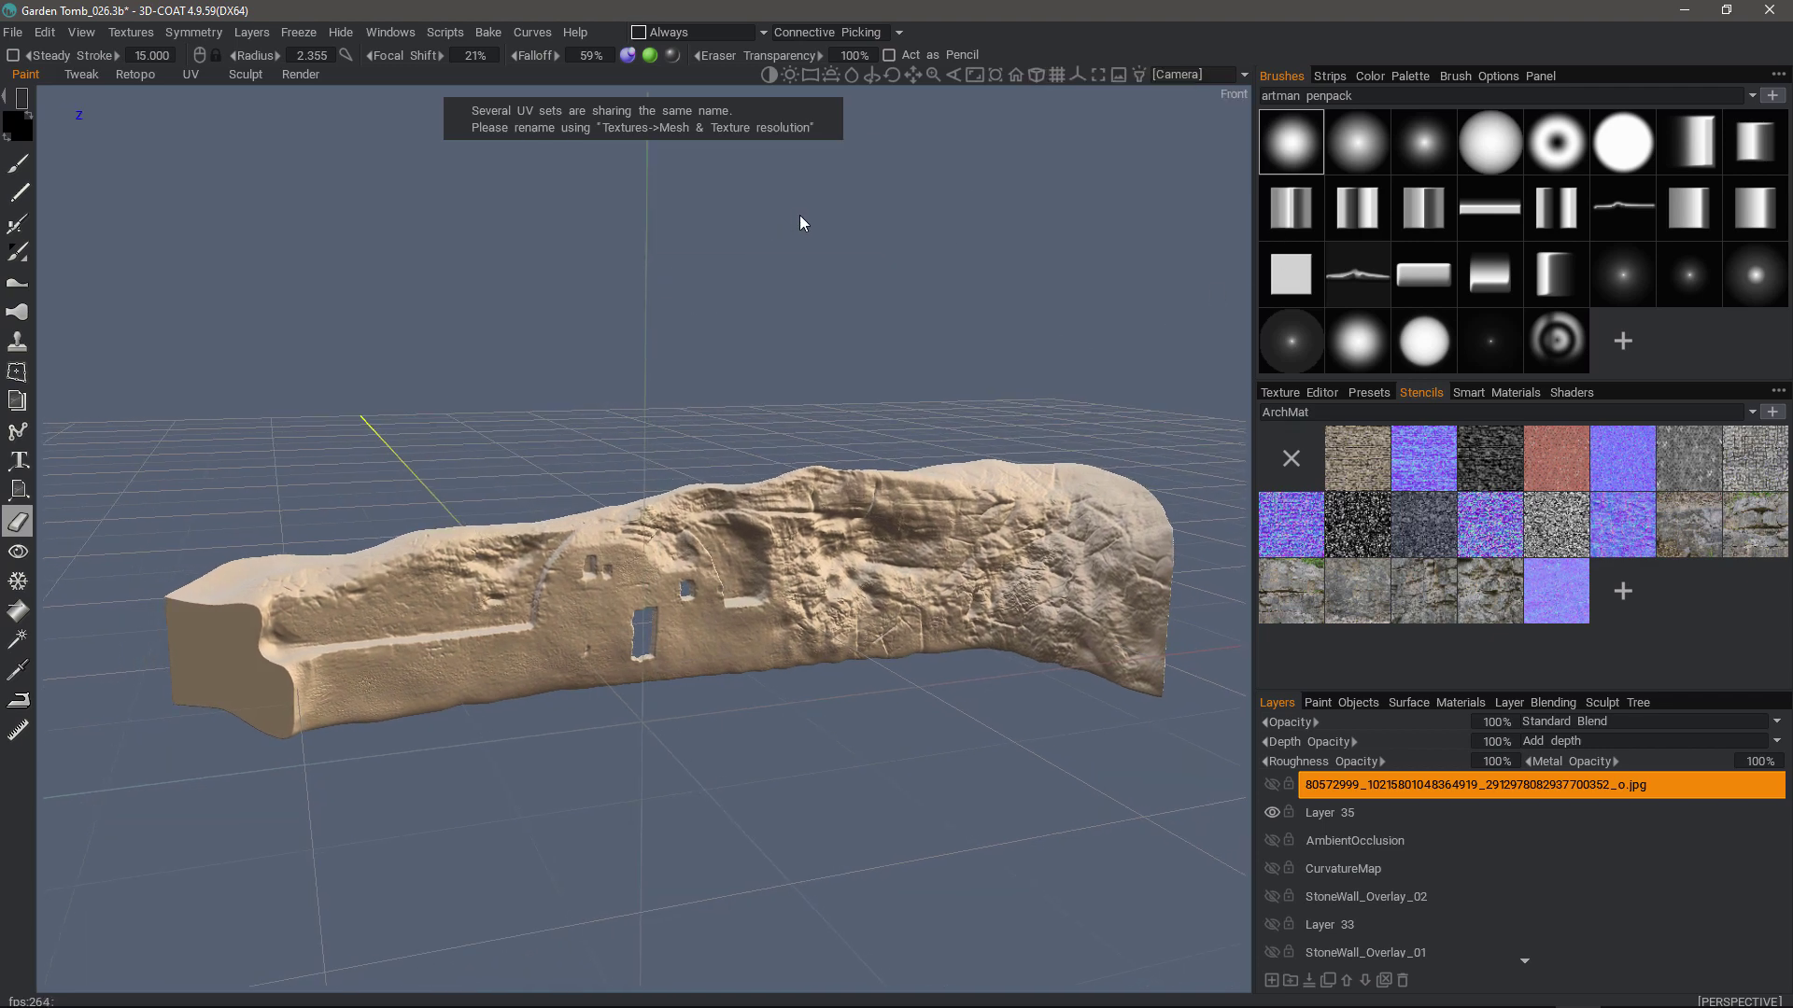
Add a new layer above the hidden photo layer and load the P1240792.JPG rock stencil with tiling turned off
left_click_drag(1234, 540, 1205, 560)
left_click(1271, 980)
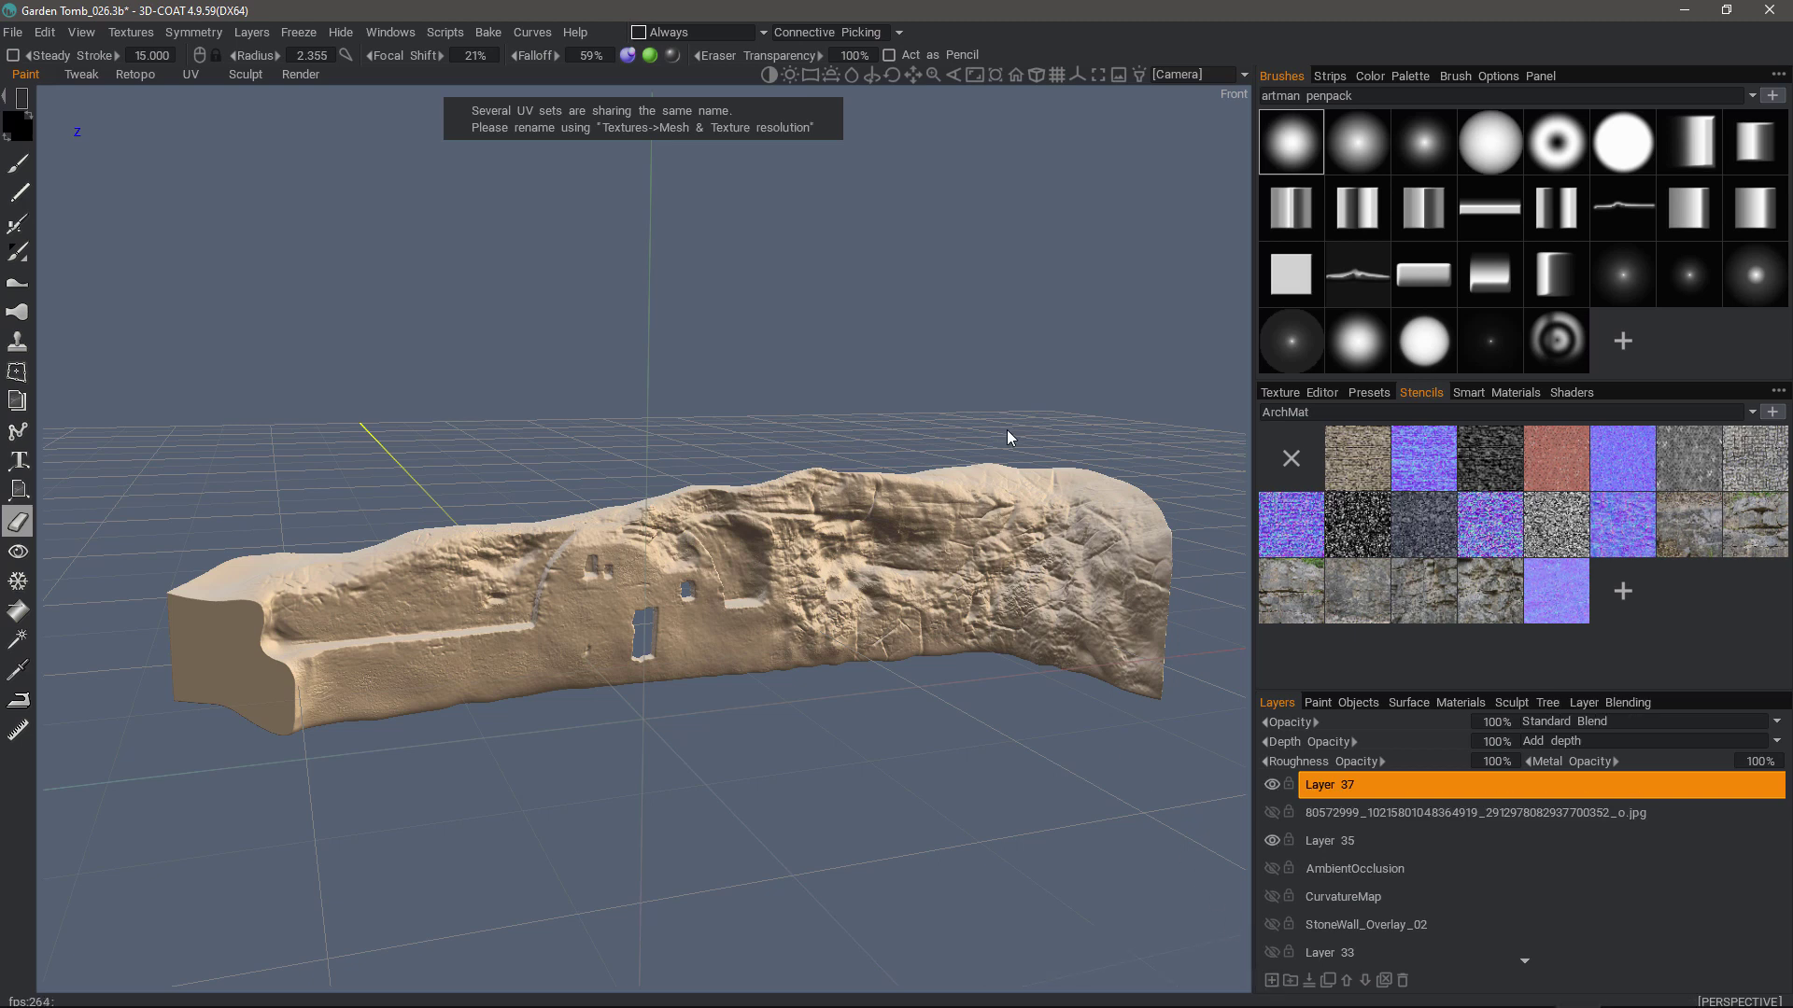
left_click_drag(1215, 310, 977, 383)
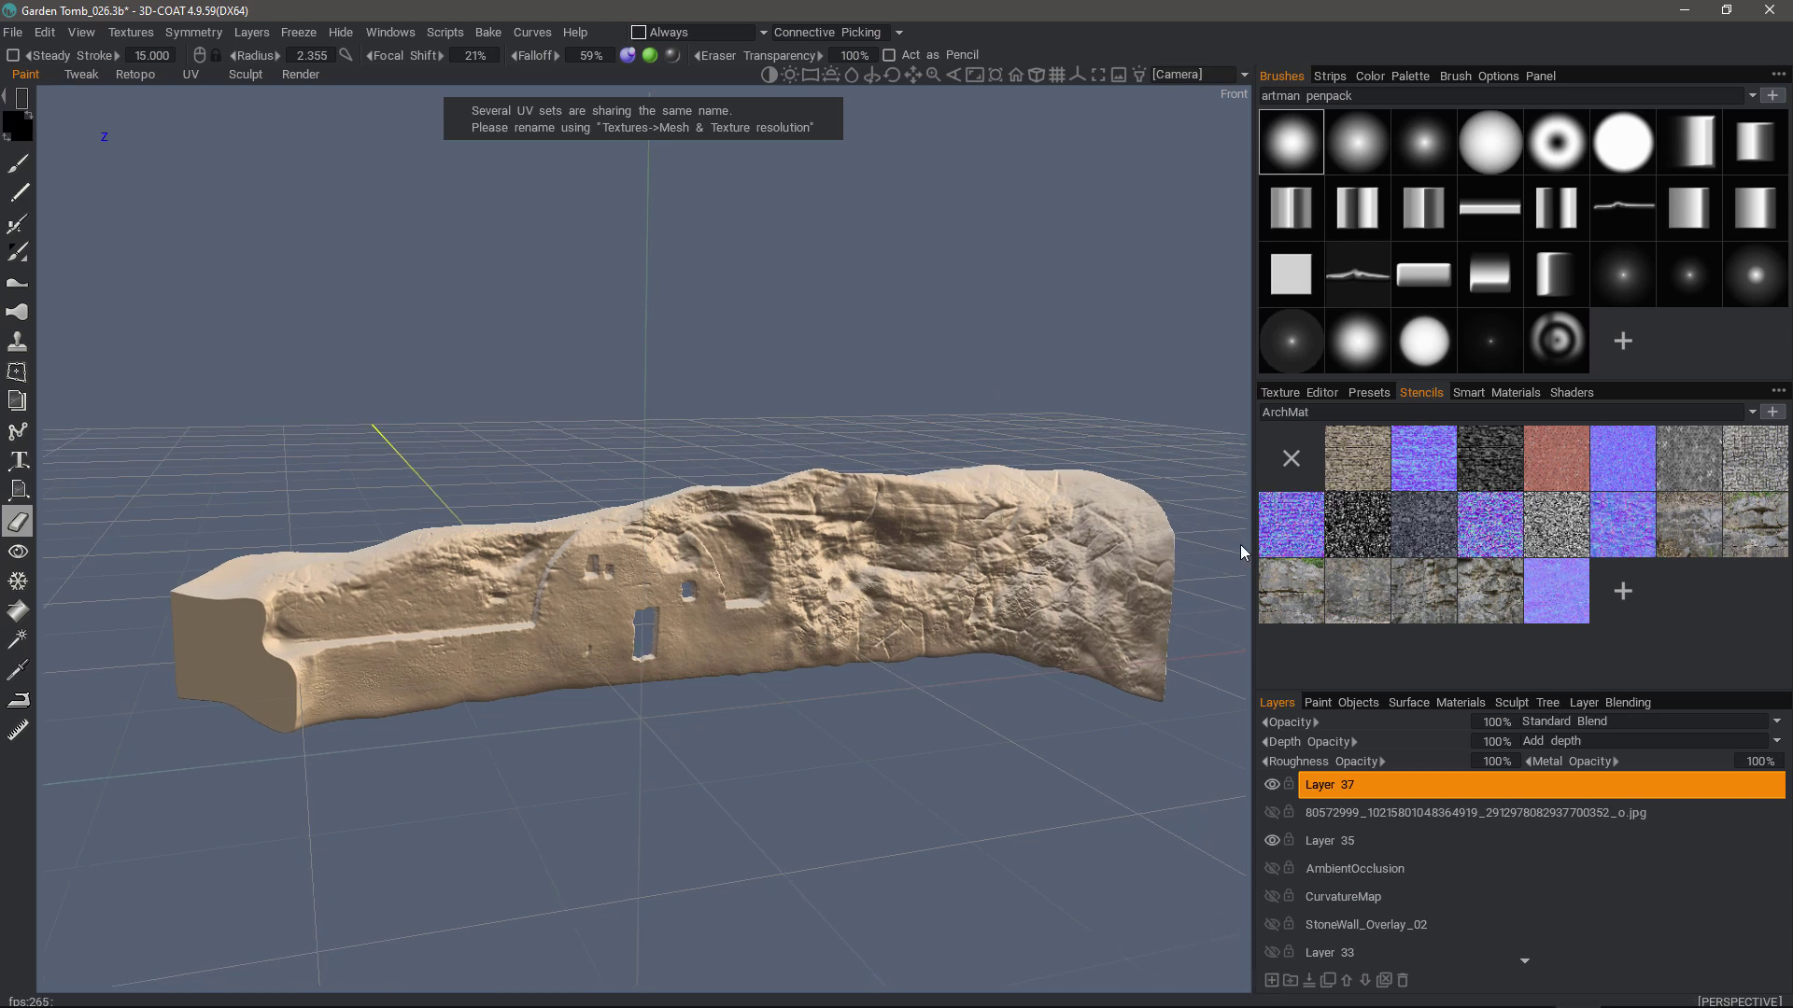
left_click(1427, 600)
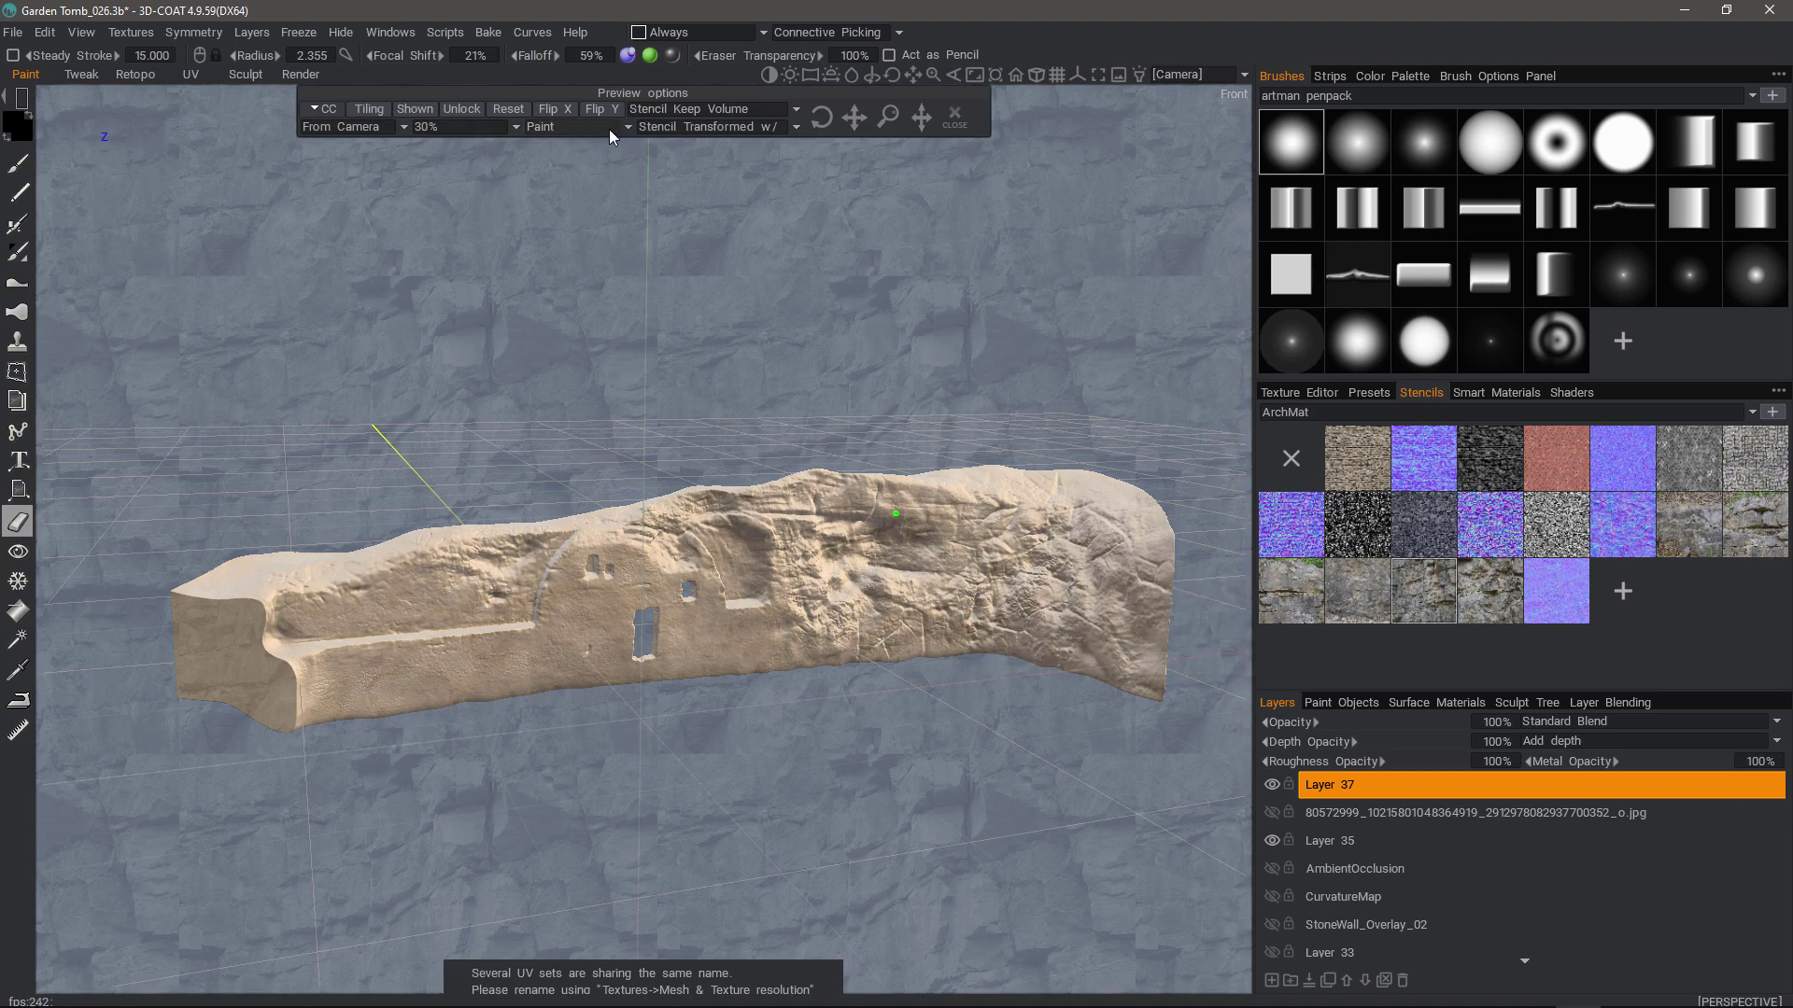
left_click(516, 110)
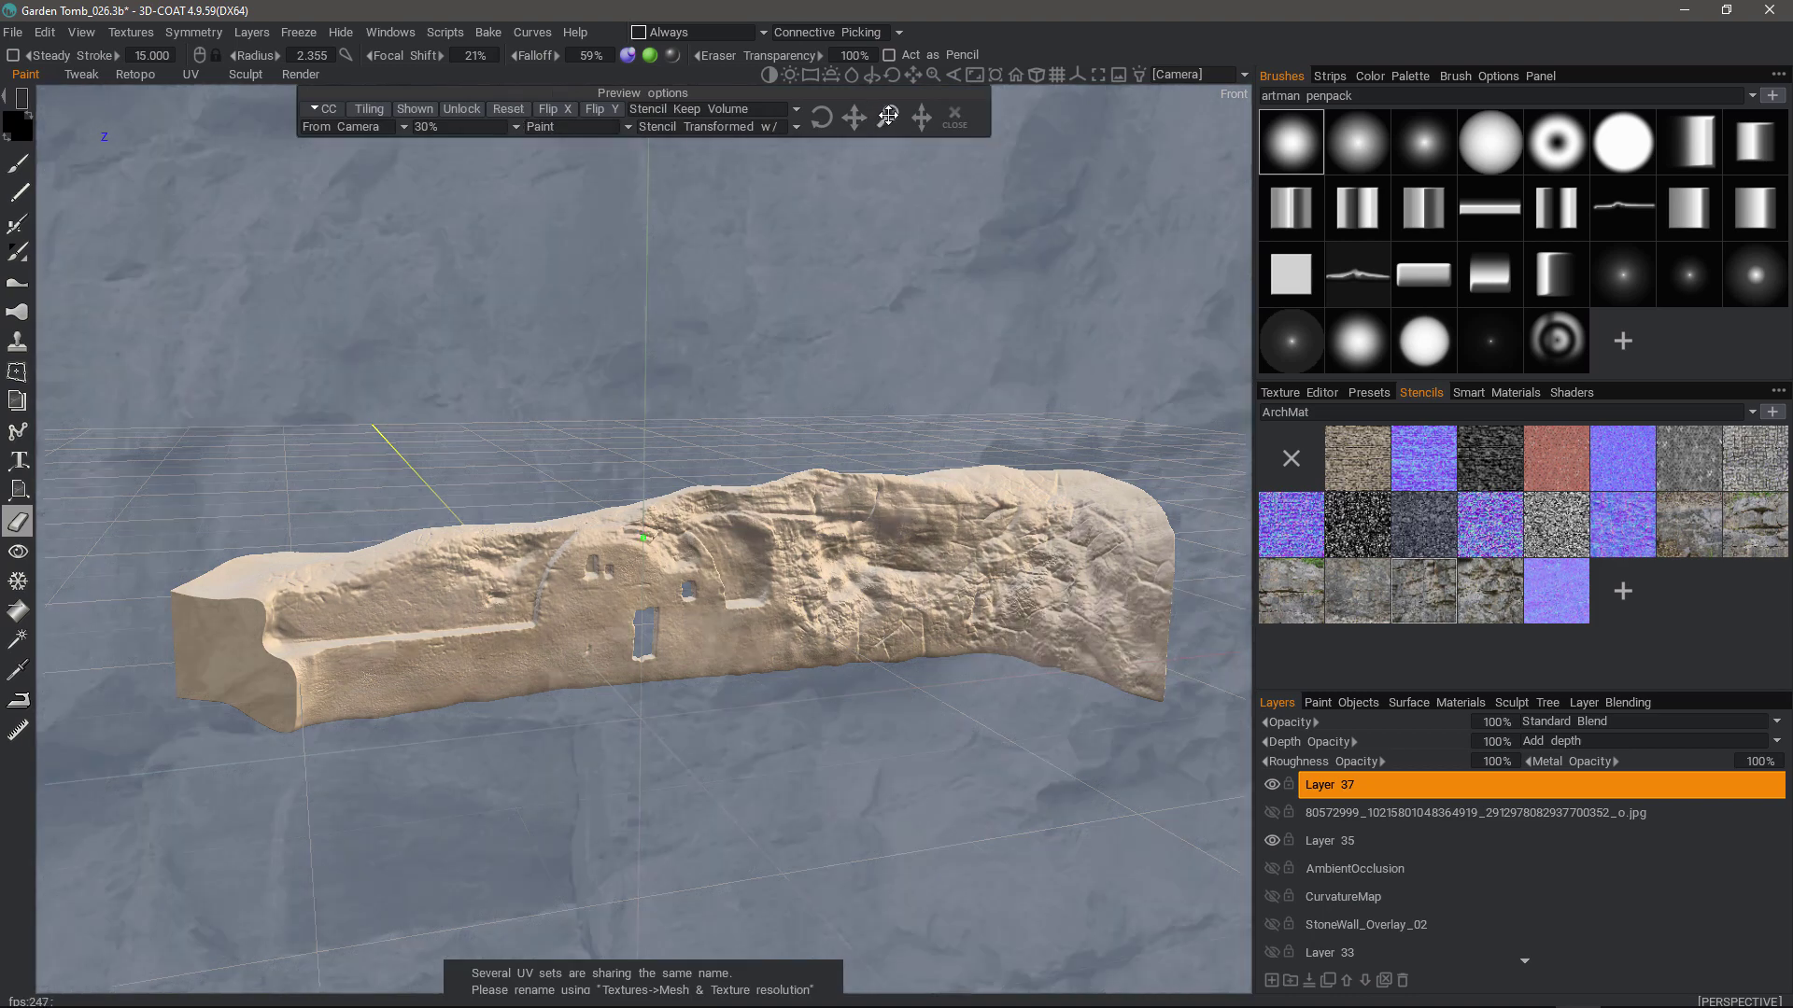
left_click_drag(990, 133, 1083, 148)
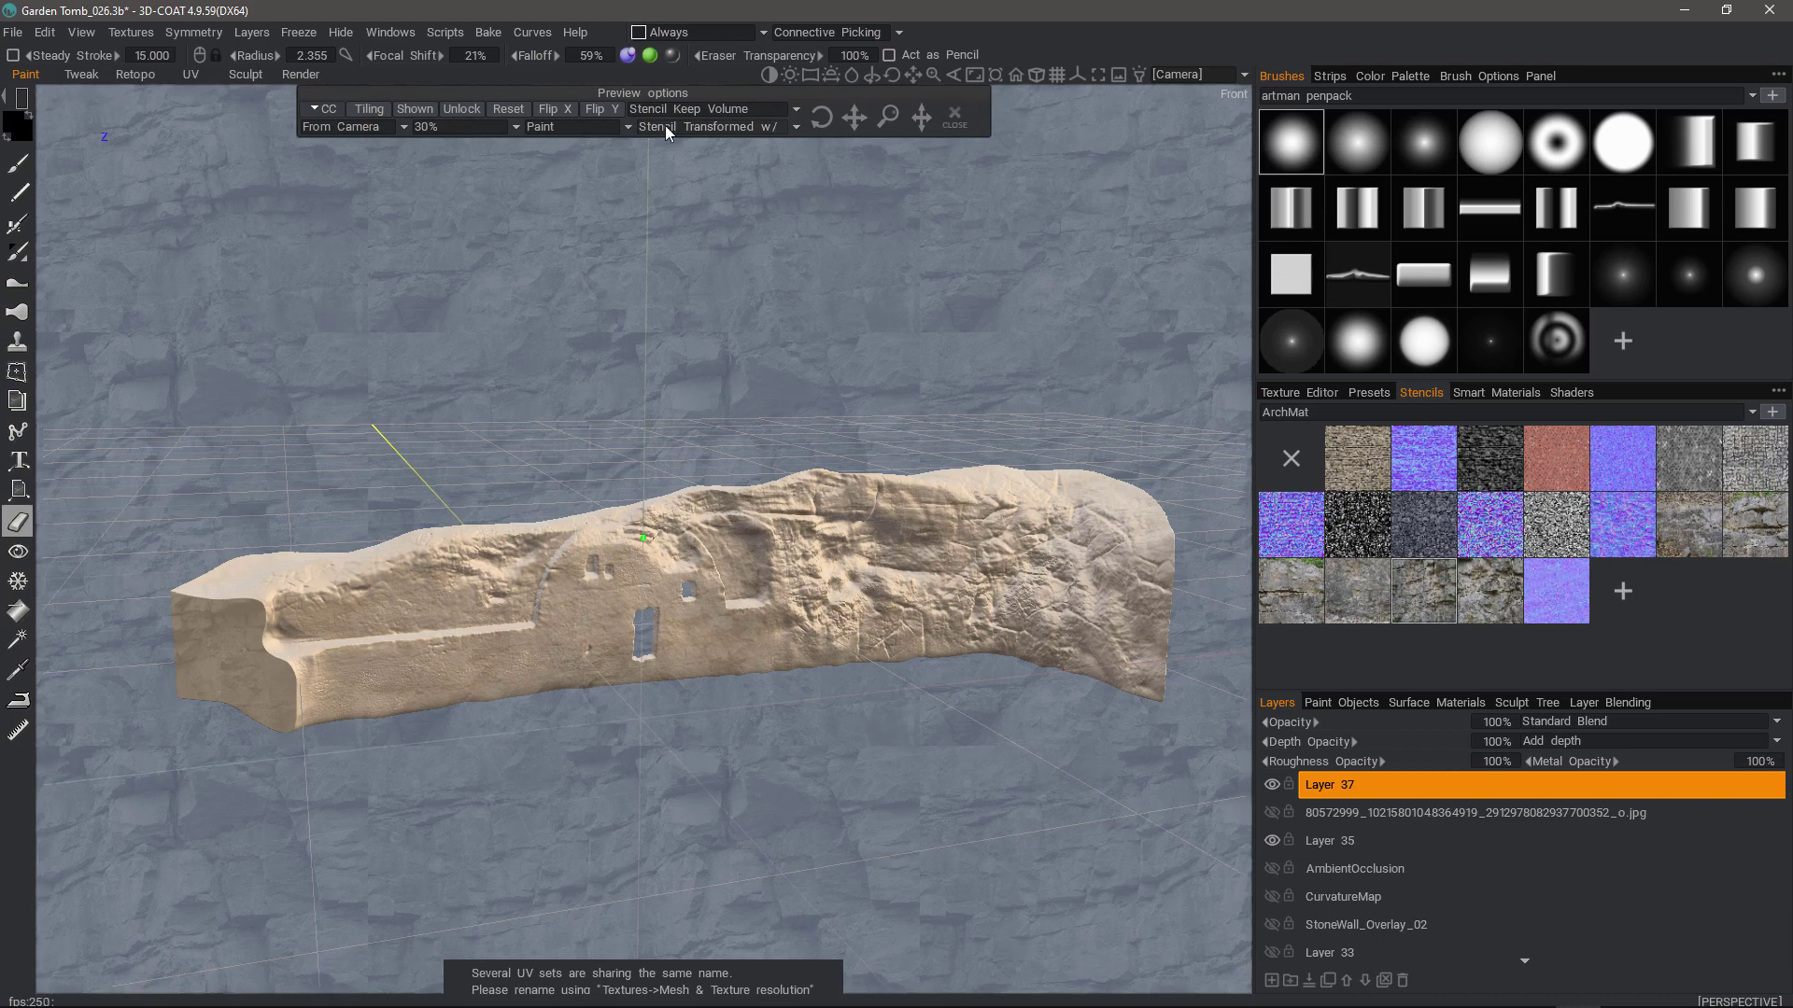
left_click(374, 110)
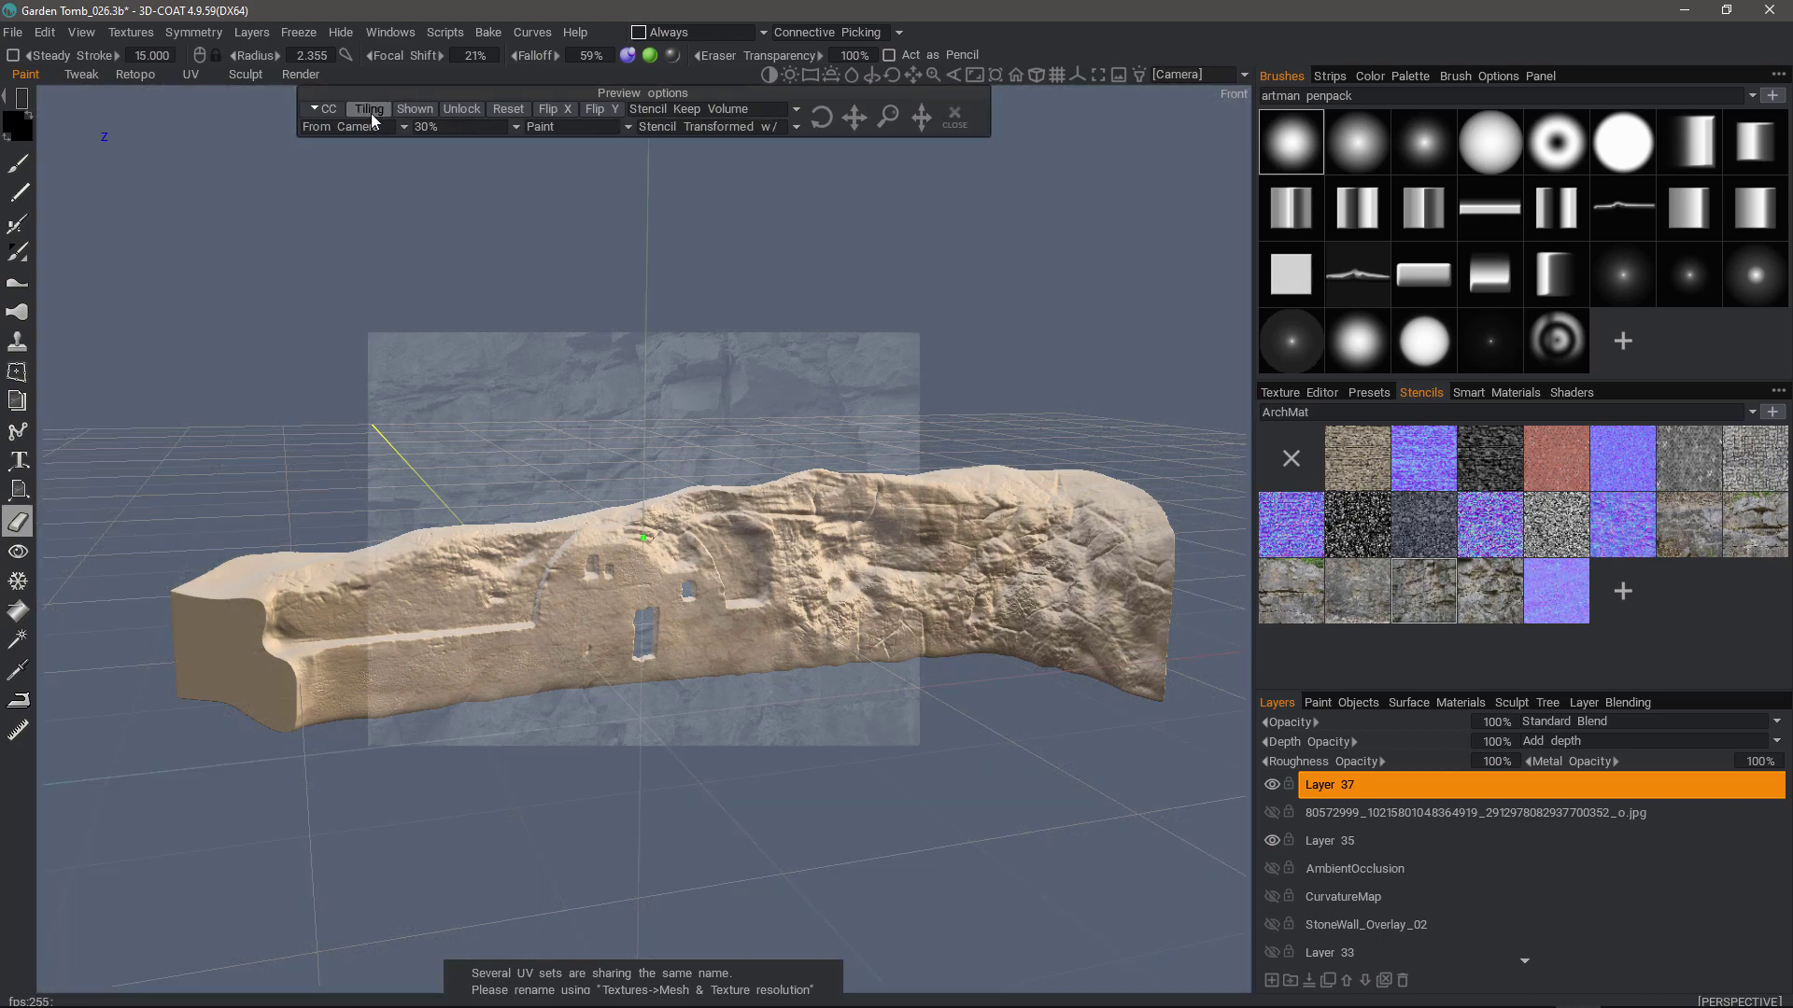
Scale the untiled stencil and move it over the right part of the rock face
left_click_drag(887, 116, 848, 134)
left_click_drag(875, 176, 837, 154)
middle_click_drag(837, 155, 814, 154)
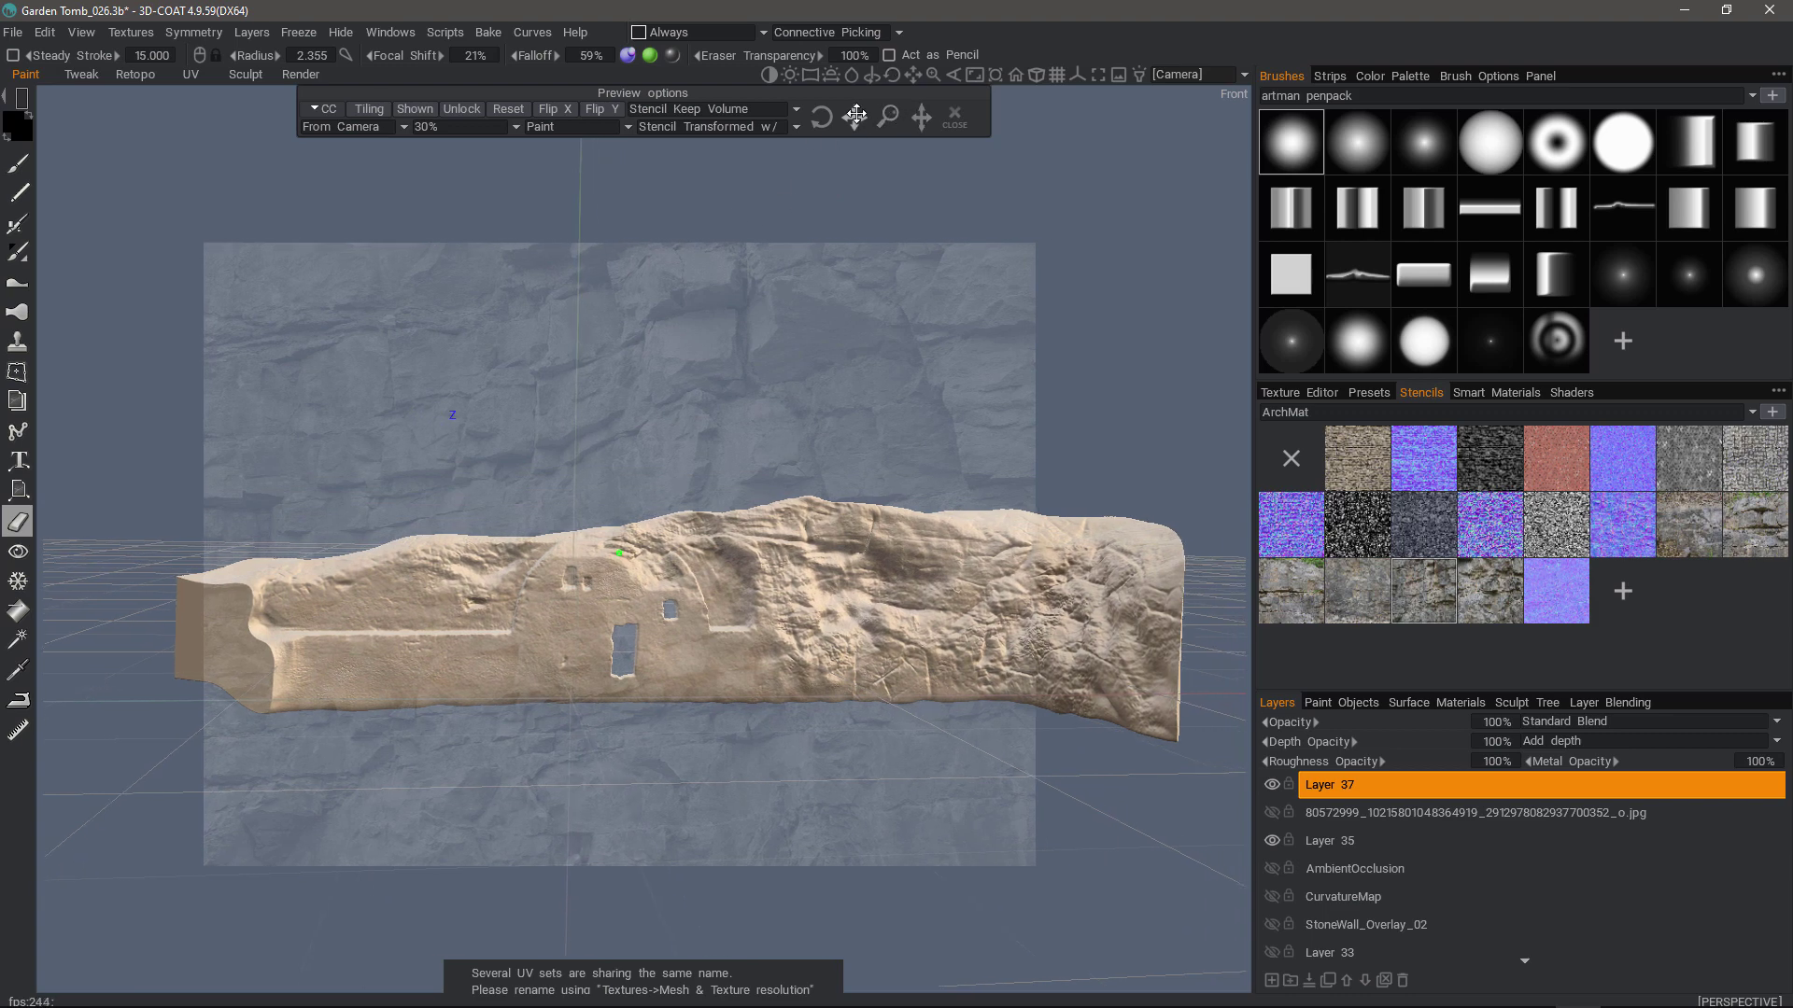
left_click_drag(861, 109, 1222, 147)
middle_click_drag(749, 261, 587, 268)
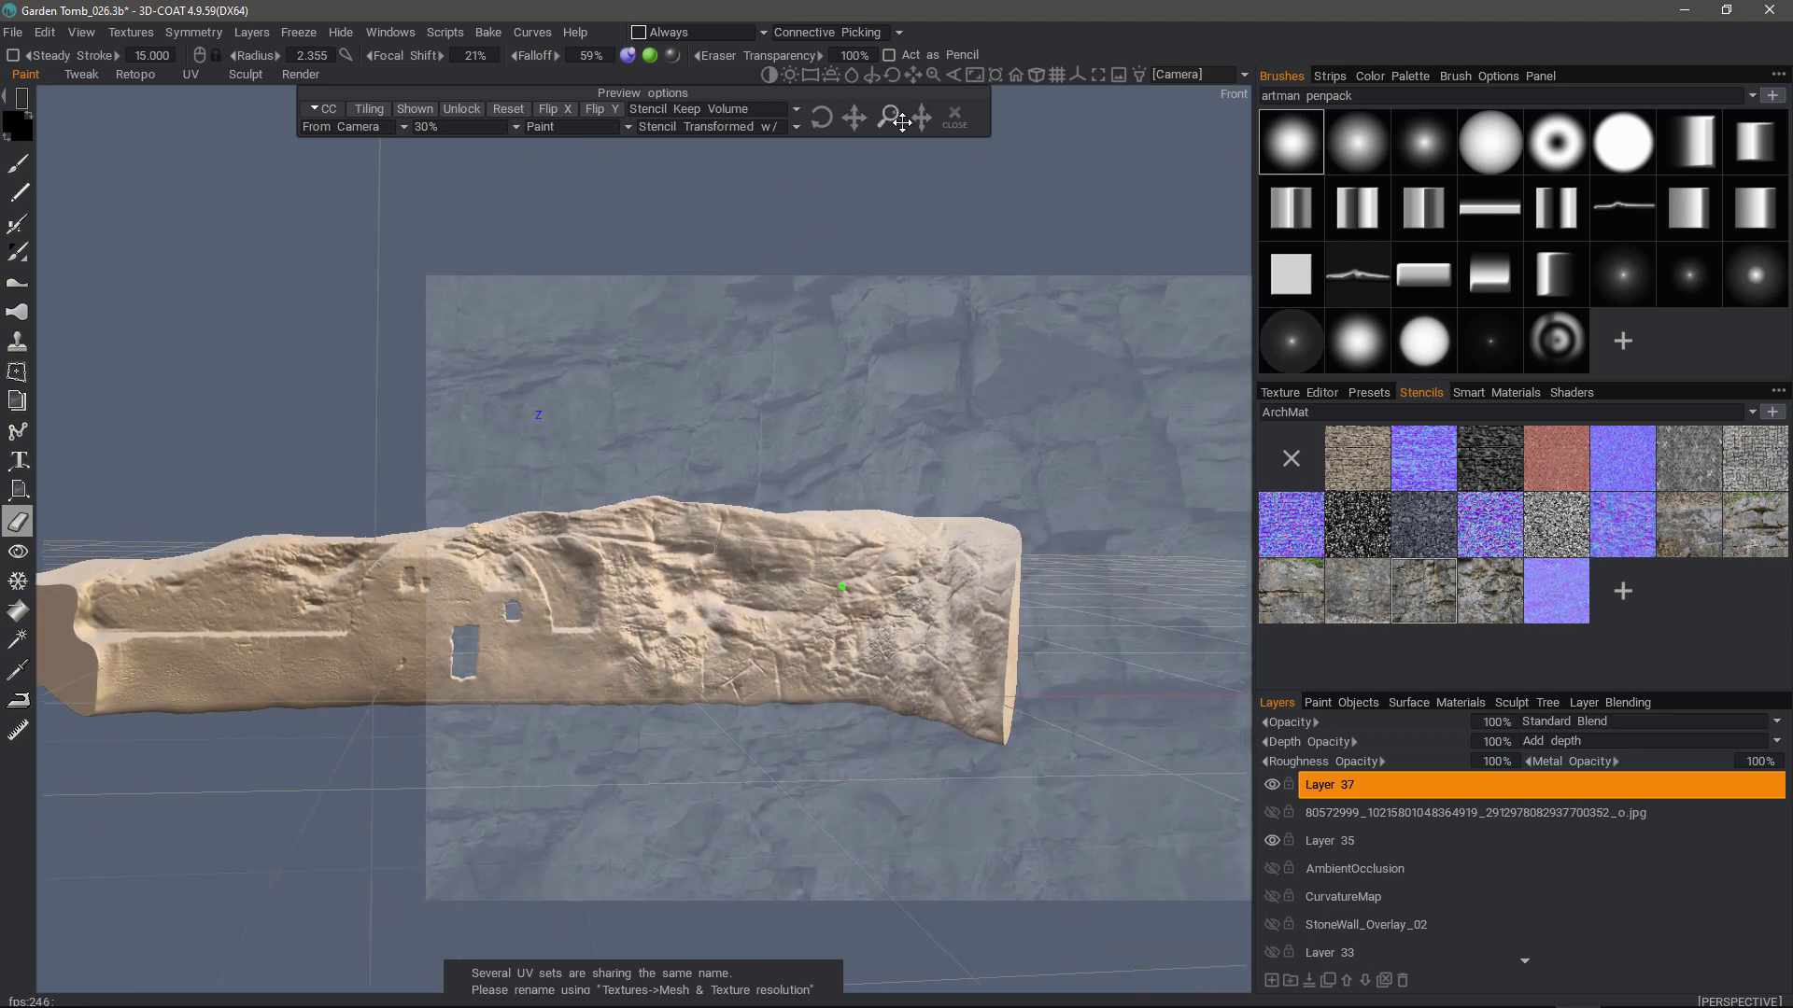
left_click_drag(853, 117, 919, 150)
Project the stencil image onto the rock face with the viewport projector and close the stencil preview
mouse_move(1138, 79)
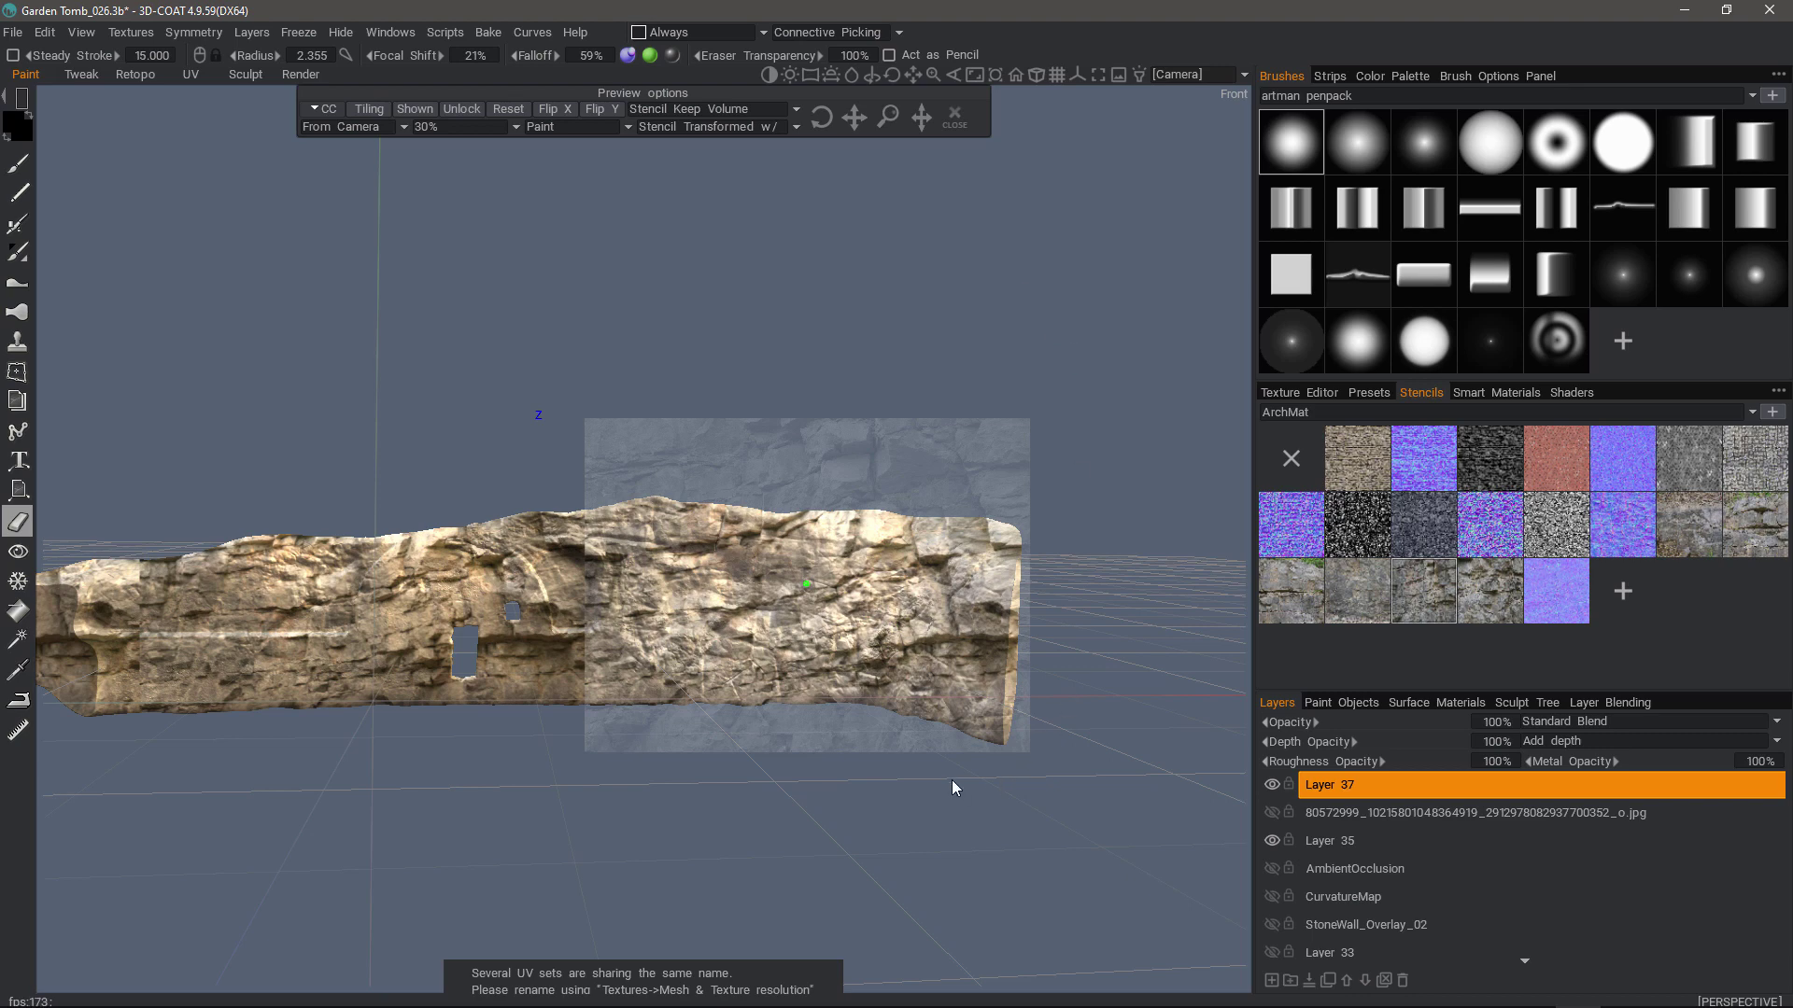
left_click_drag(489, 446, 670, 261)
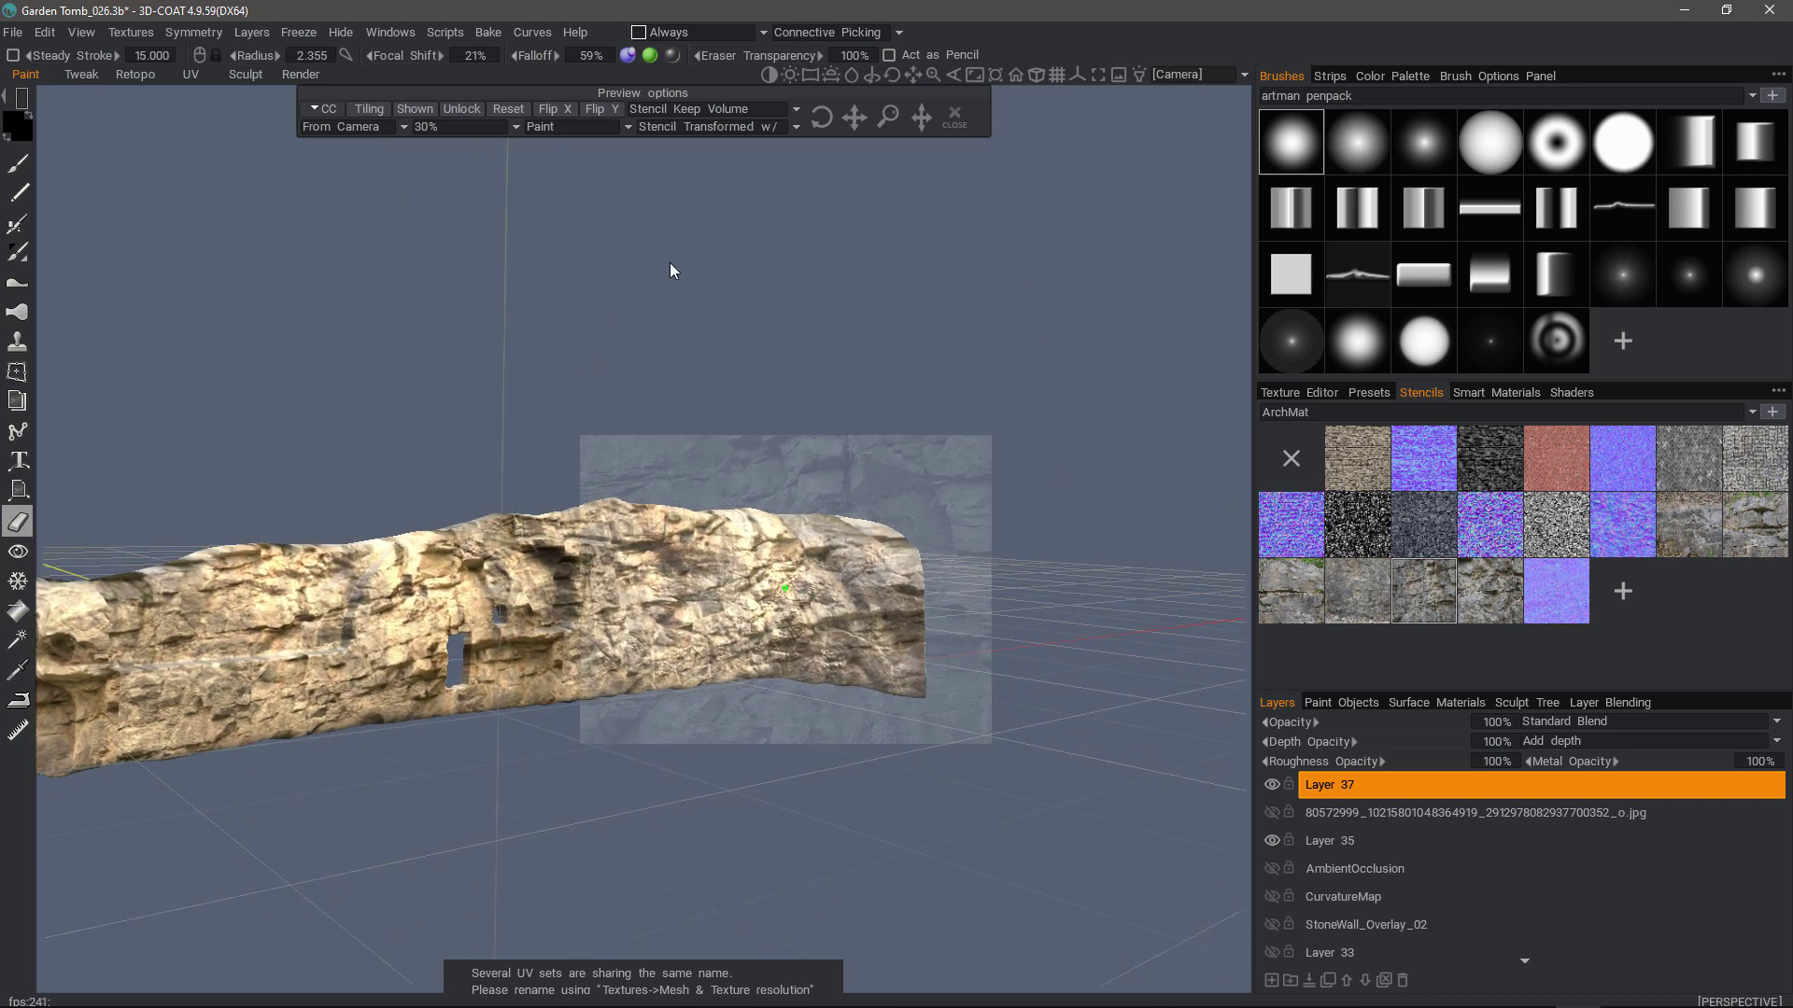
left_click(954, 116)
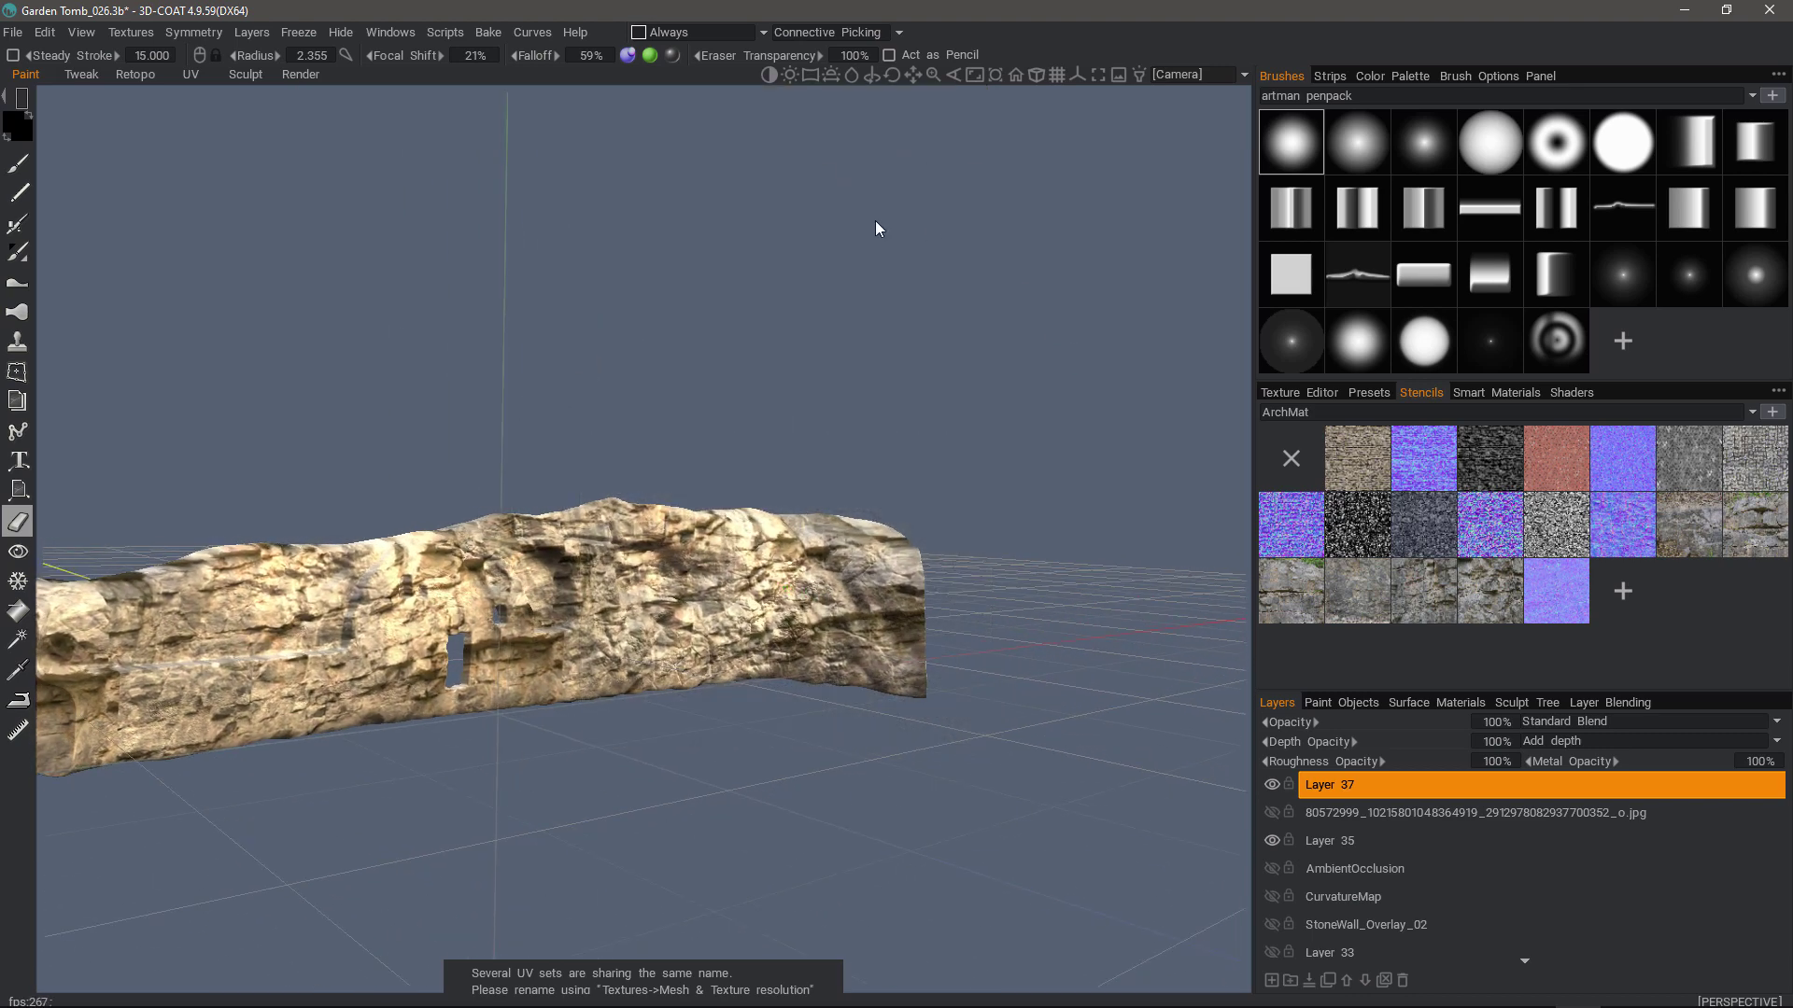
Try a projector opacity of 0.690, set it to 1.000 and fill the layer with the projection from the front
left_click_drag(876, 220, 1025, 203)
left_click(1140, 75)
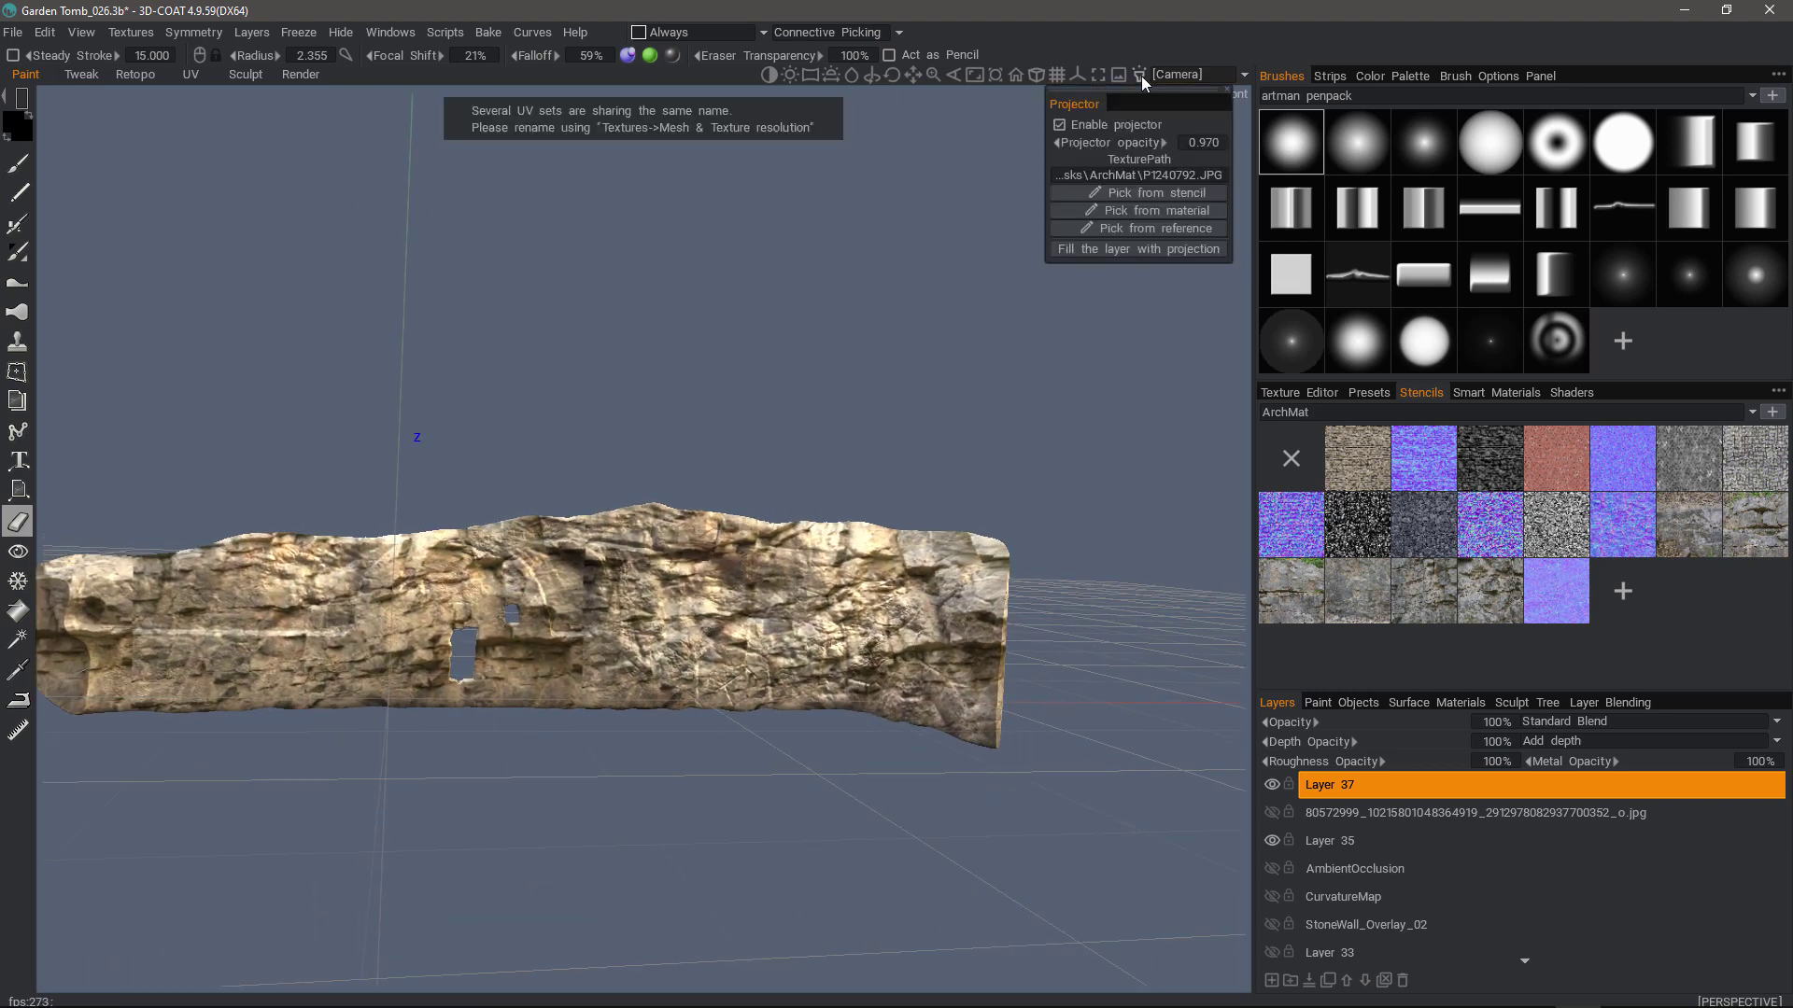
mouse_move(1095, 145)
left_mouse_down()
mouse_move(990, 155)
mouse_move(1138, 165)
mouse_move(994, 155)
mouse_move(1072, 171)
left_mouse_up()
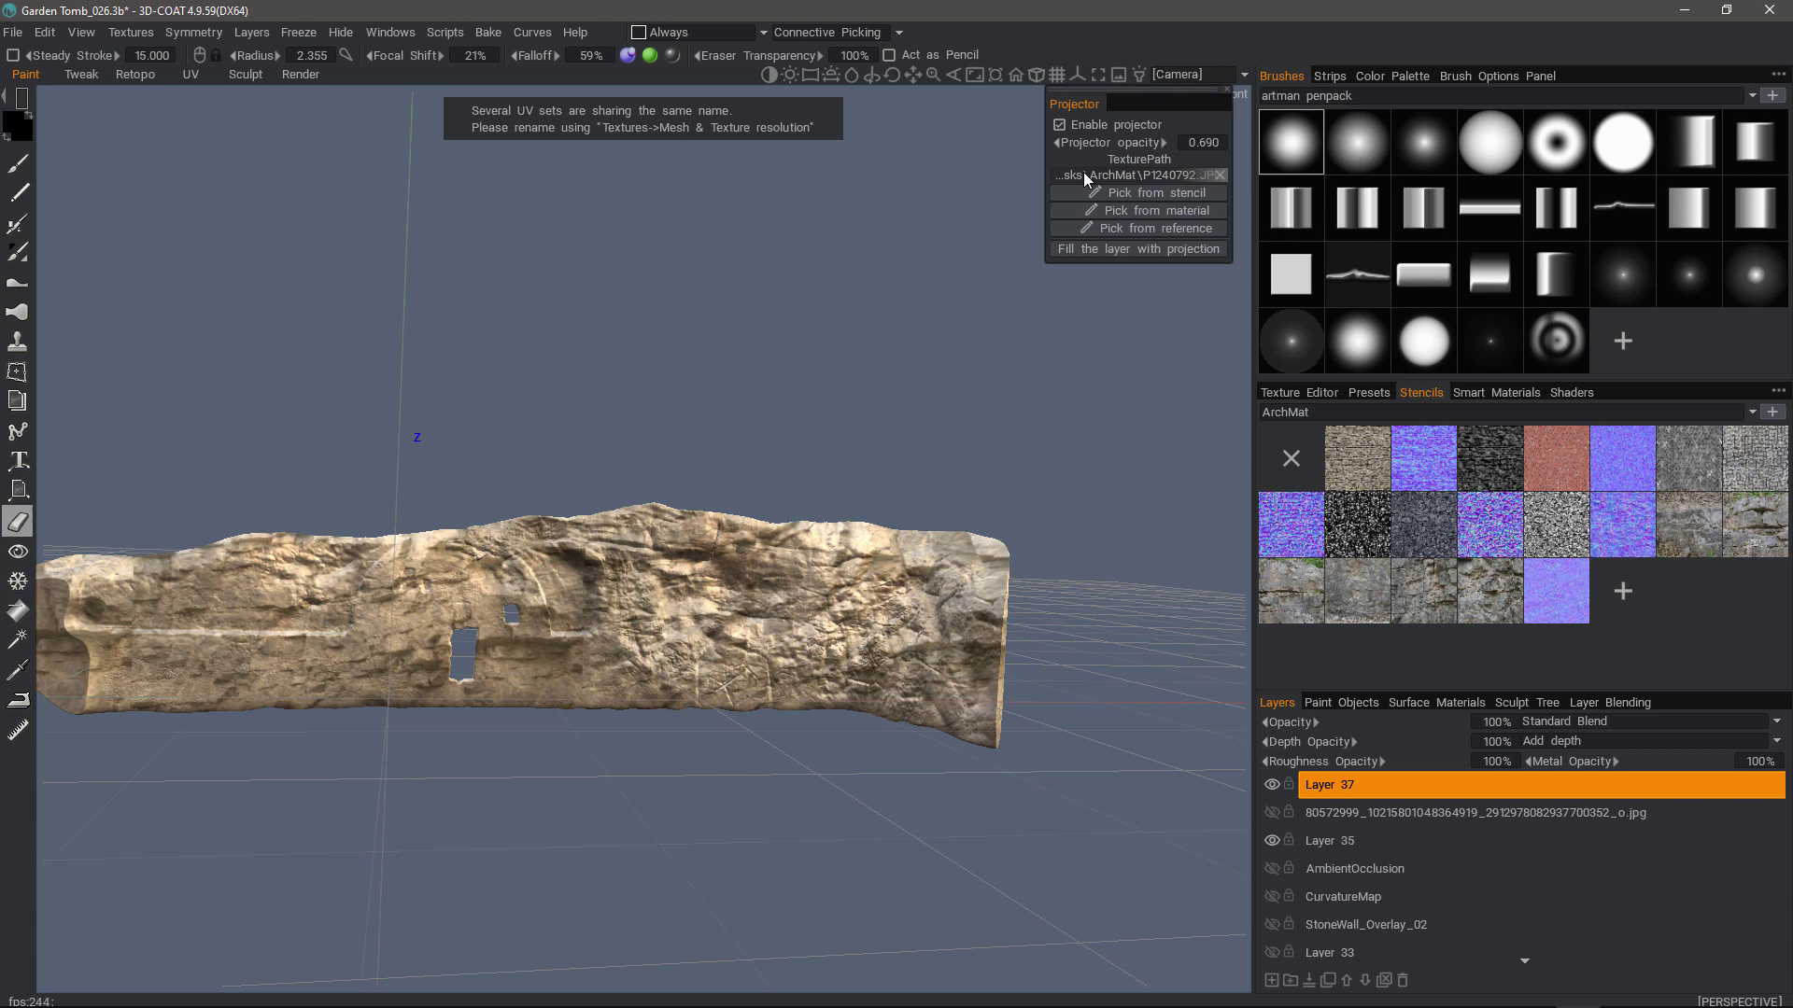
left_click_drag(1083, 172, 1168, 162)
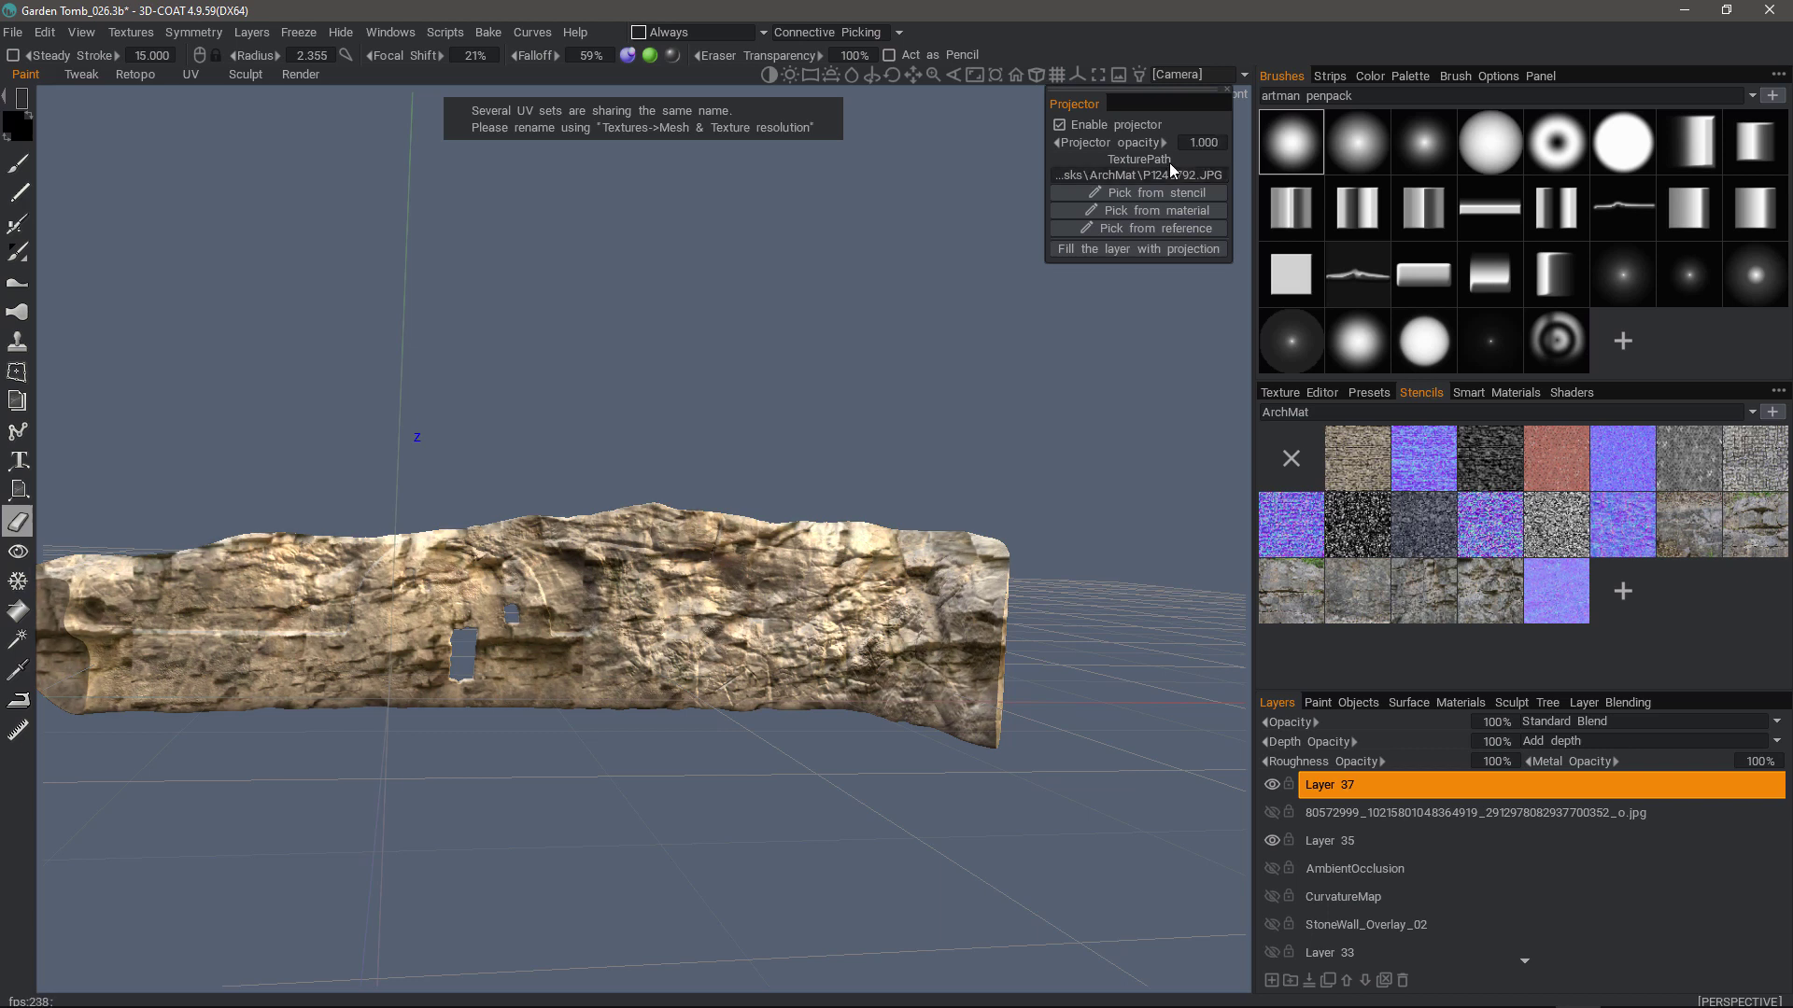
left_click(1126, 251)
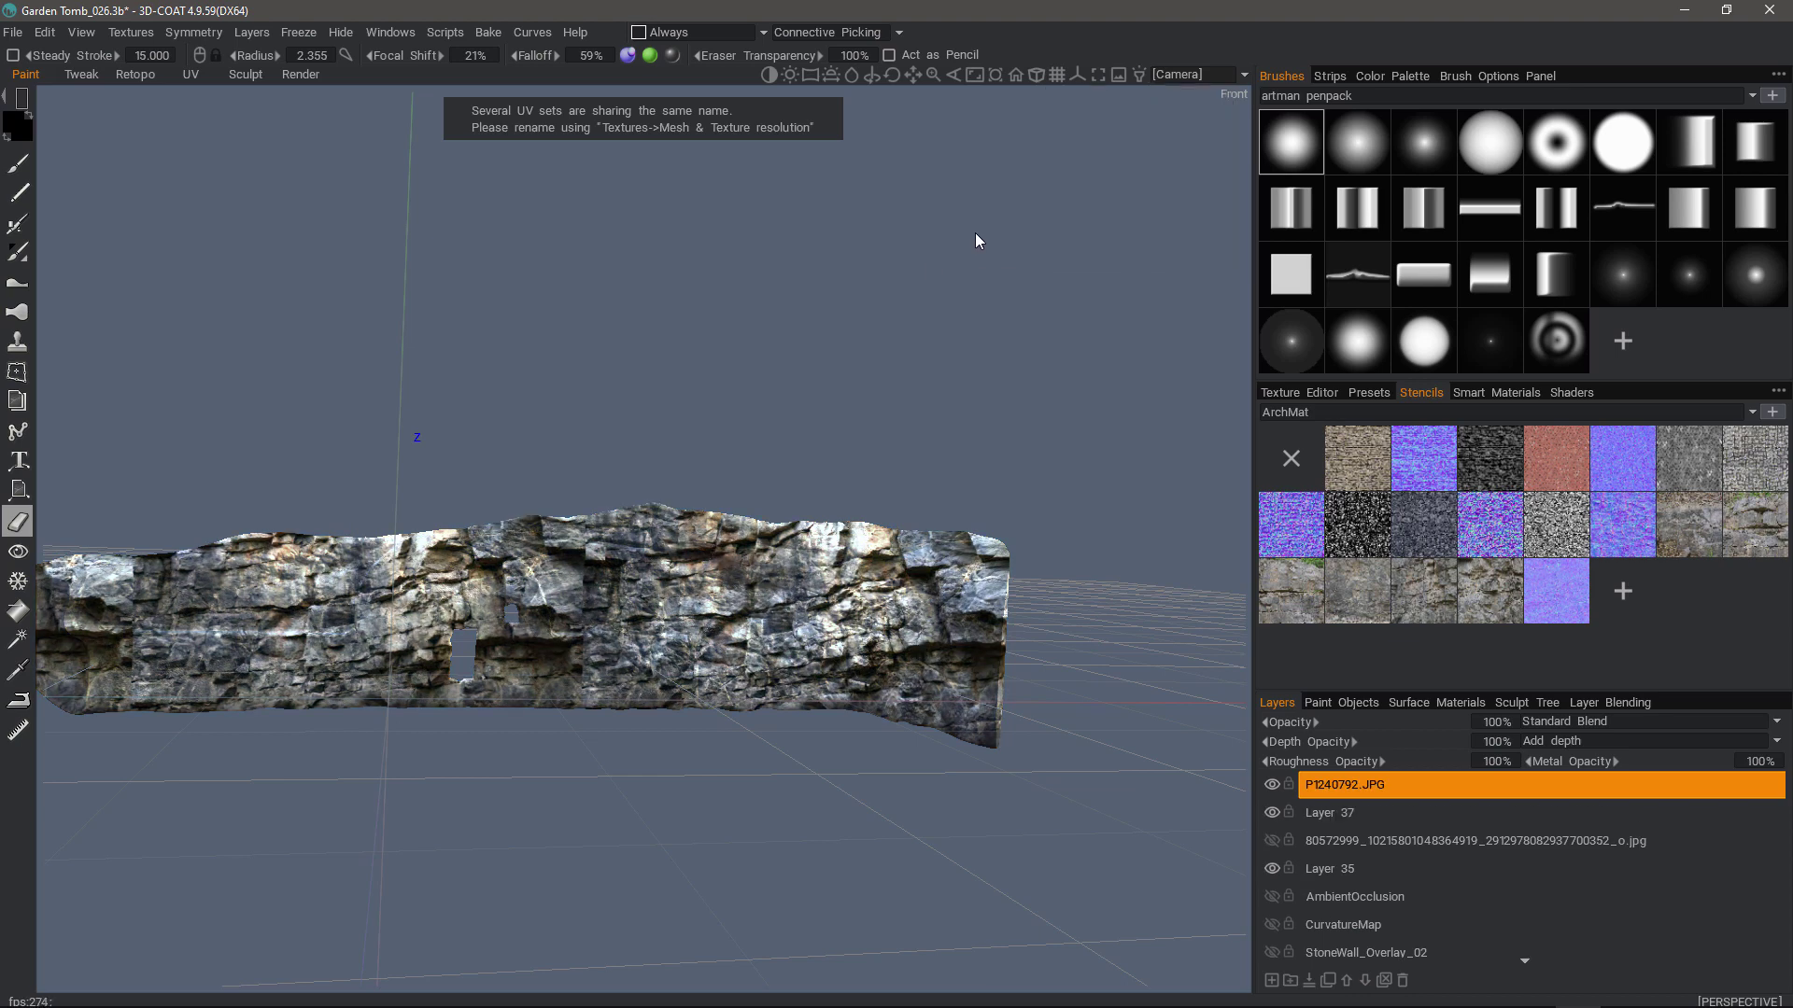
Toggle Layer 37 off and on for comparison and set the P1240792.JPG layer's opacity to 0%
mouse_move(975, 233)
left_mouse_down()
mouse_move(780, 284)
mouse_move(742, 327)
mouse_move(717, 258)
mouse_move(1037, 609)
left_mouse_up()
left_click(1271, 812)
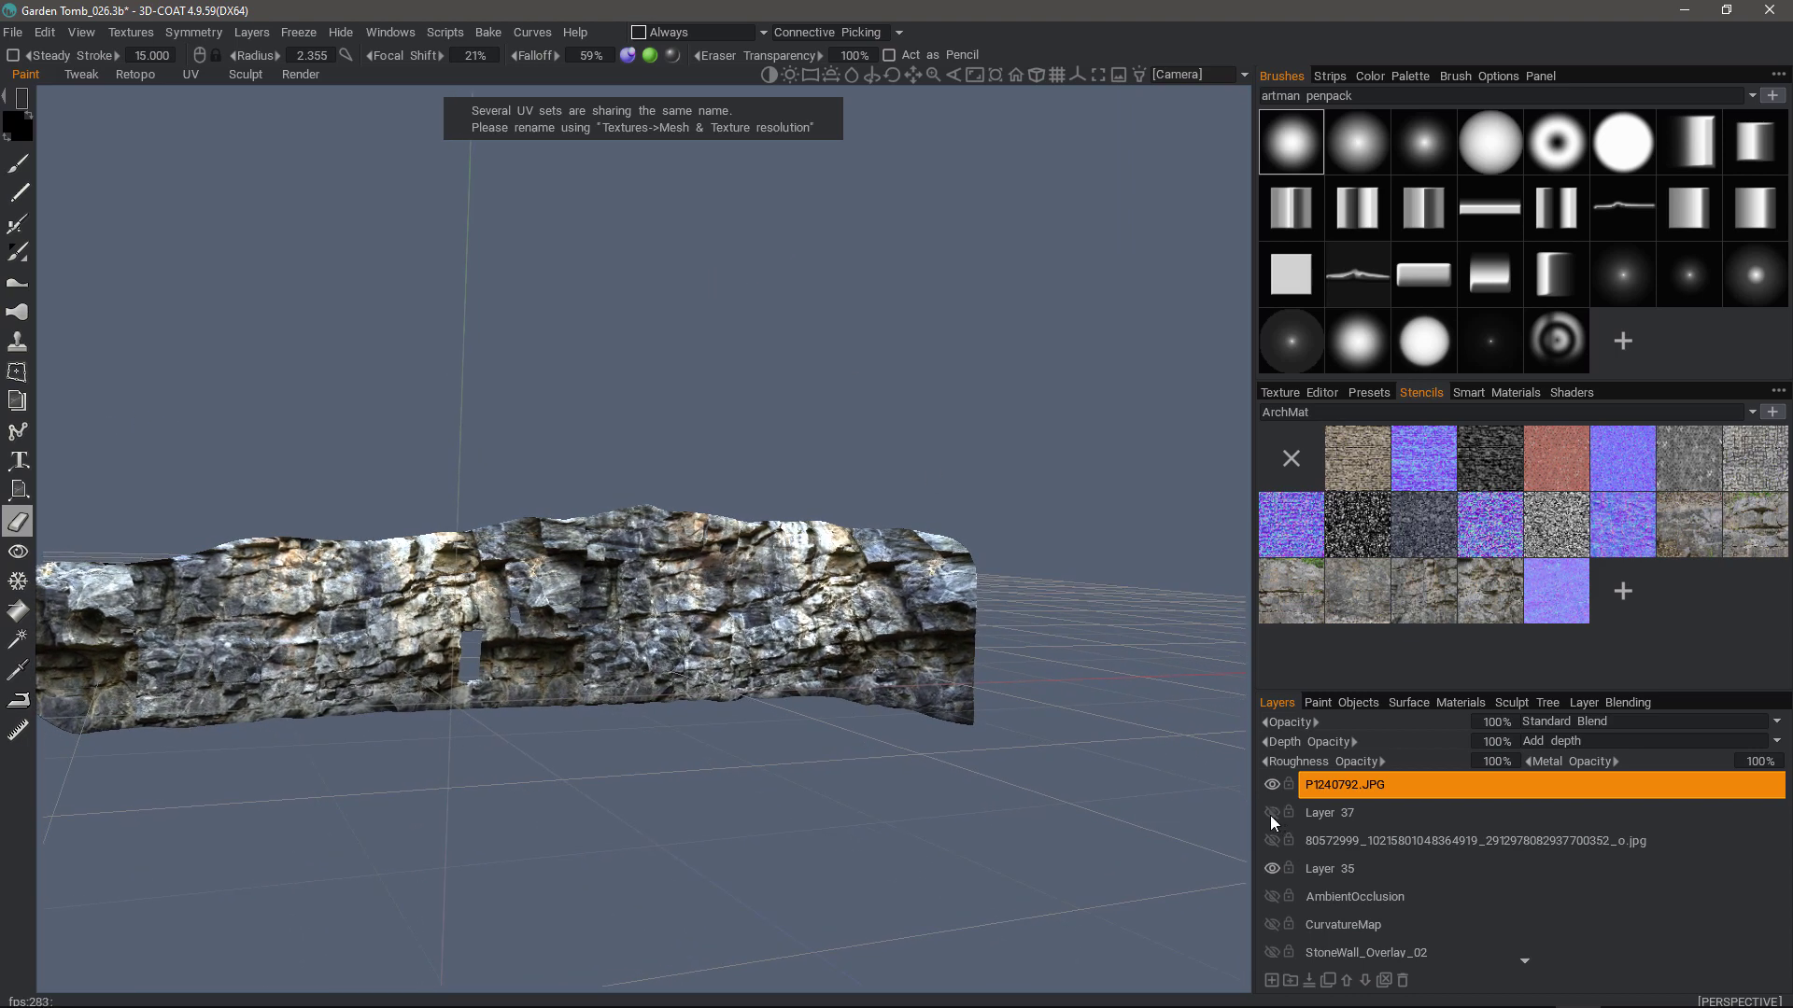
left_click(1272, 812)
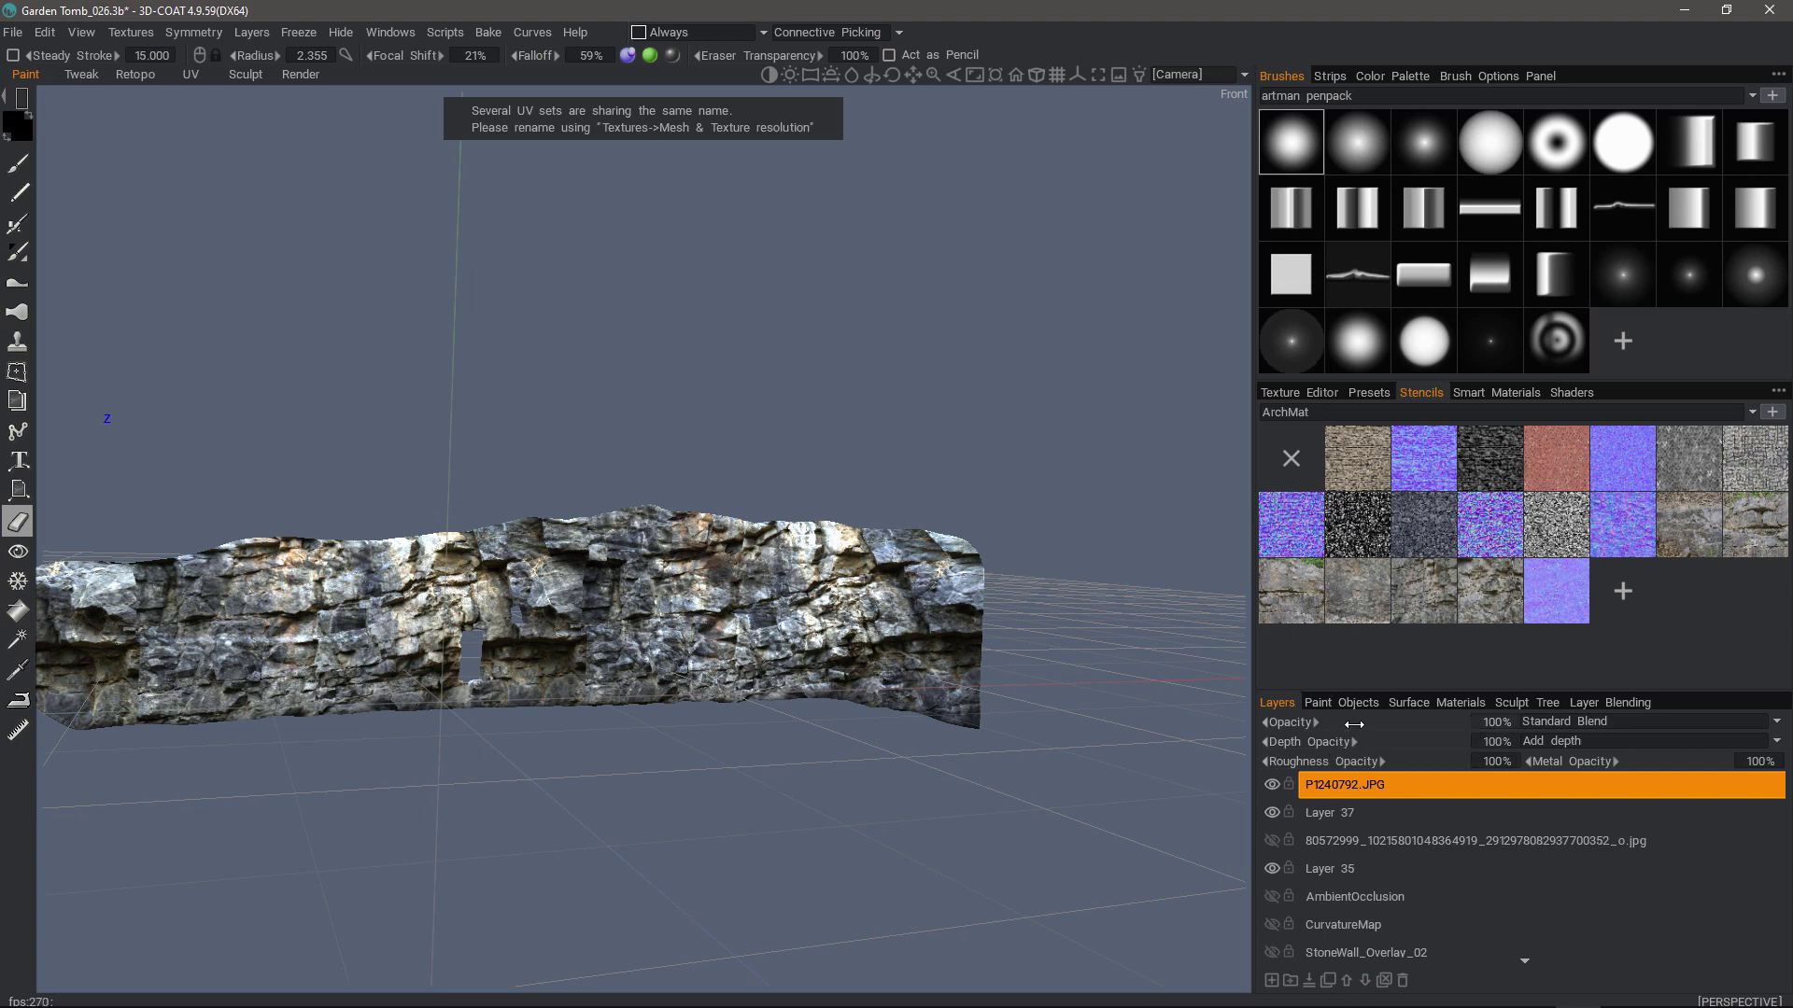
left_click_drag(1303, 721, 1108, 724)
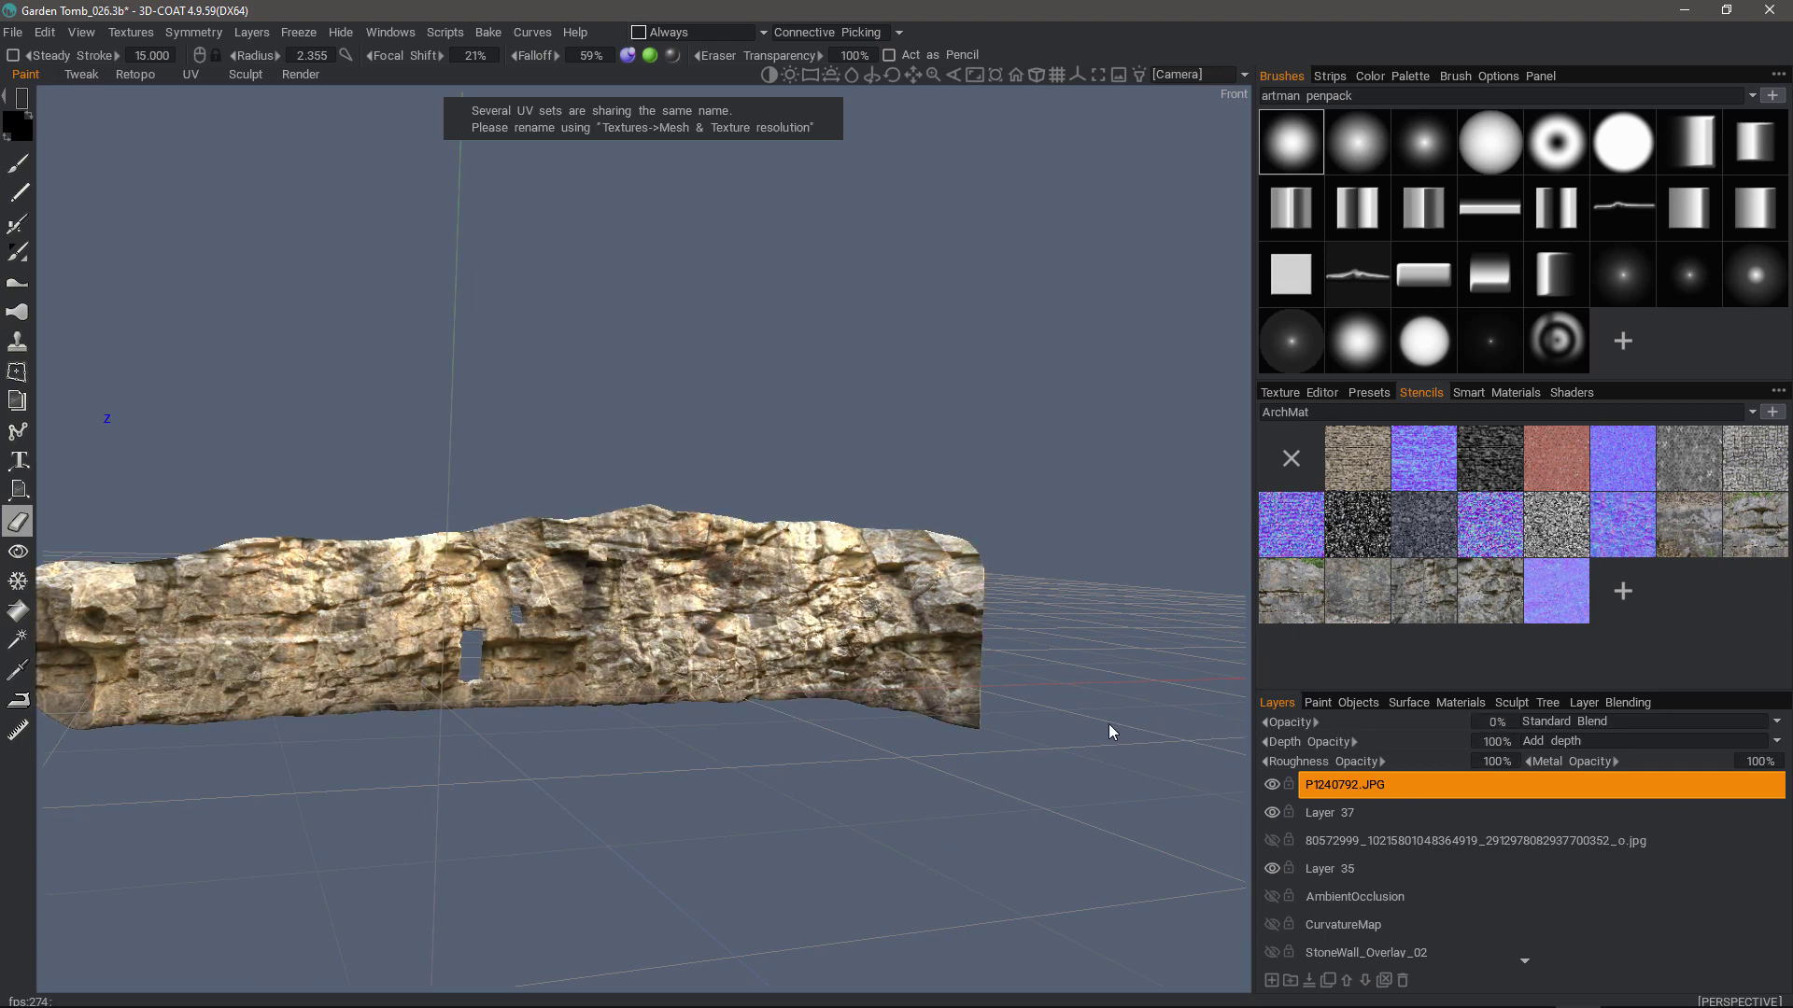